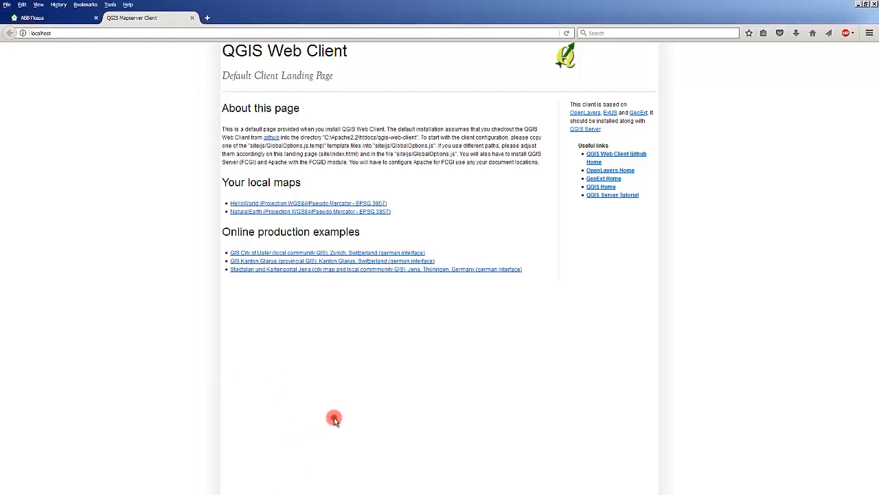
- Switch to QGIS and examine the BIAo_OUPO project's map at overview and close-up scales, along with its layer groups
key("alt+Tab")
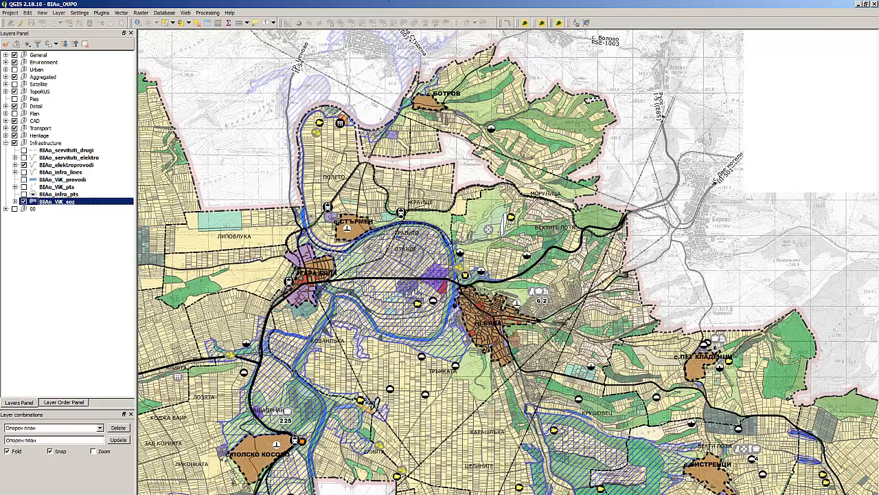
scroll(447, 136, "down", 1)
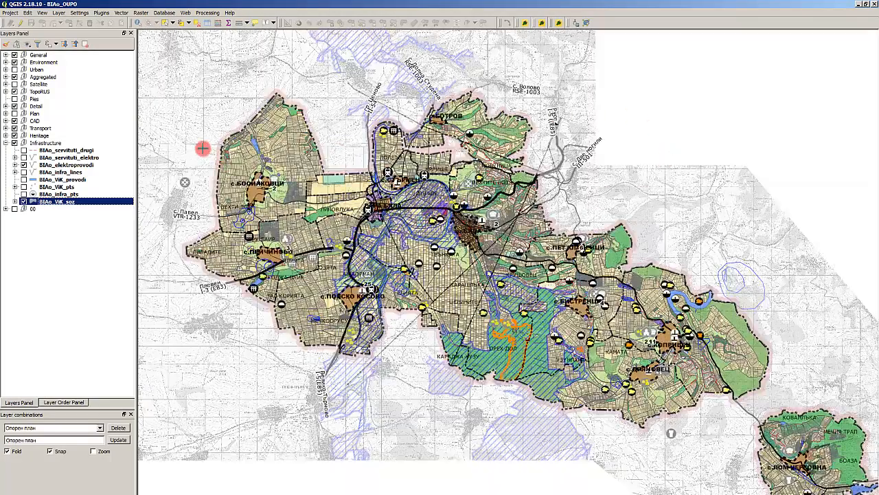
left_click(97, 113)
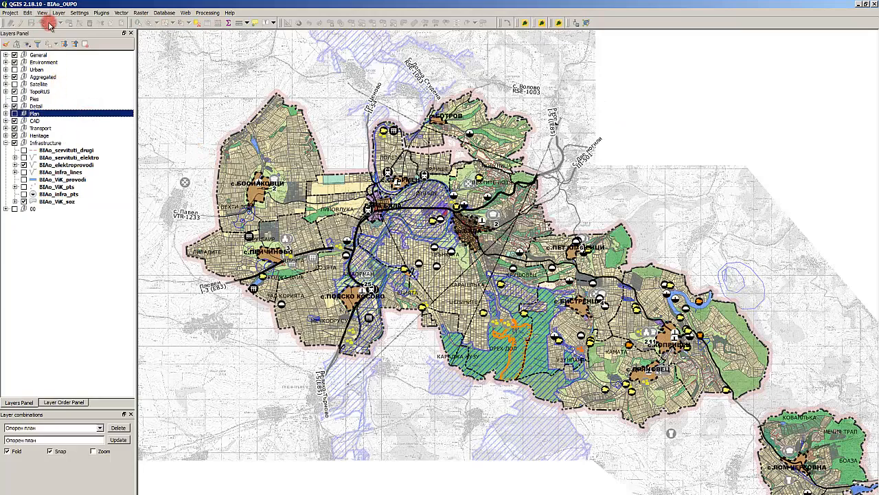
scroll(412, 165, "up", 1)
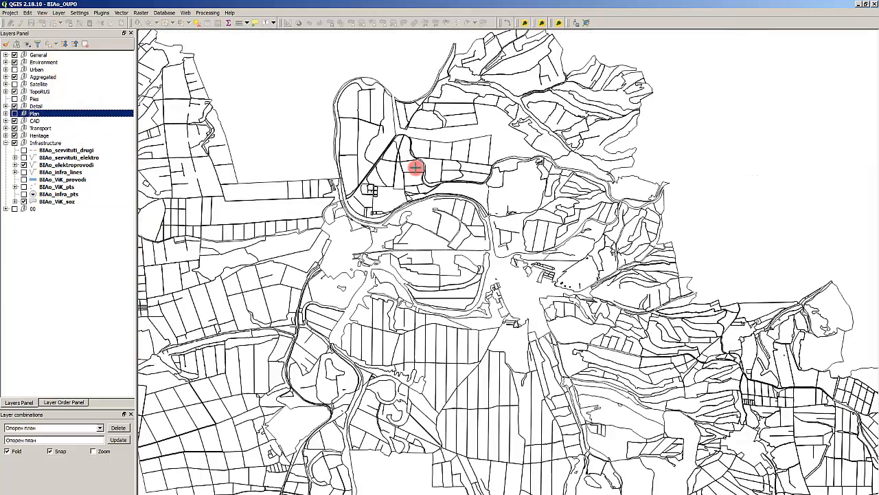
scroll(433, 171, "down", 1)
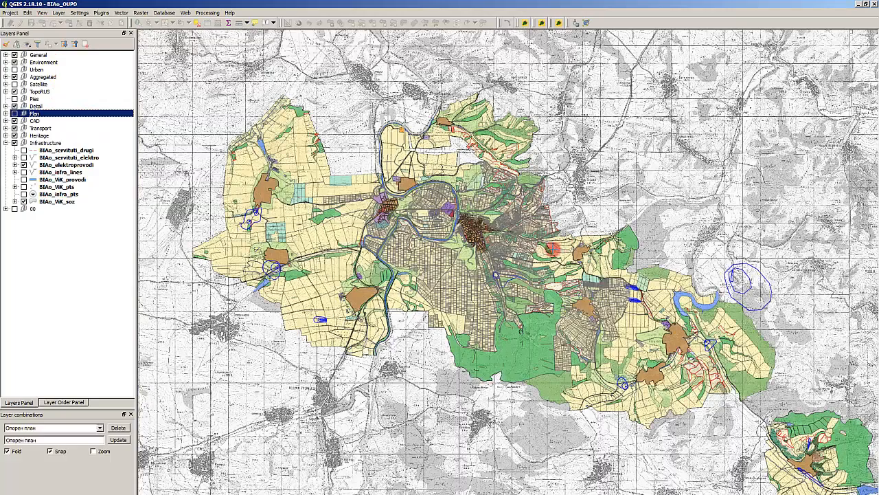
scroll(371, 199, "up", 1)
scroll(346, 221, "up", 1)
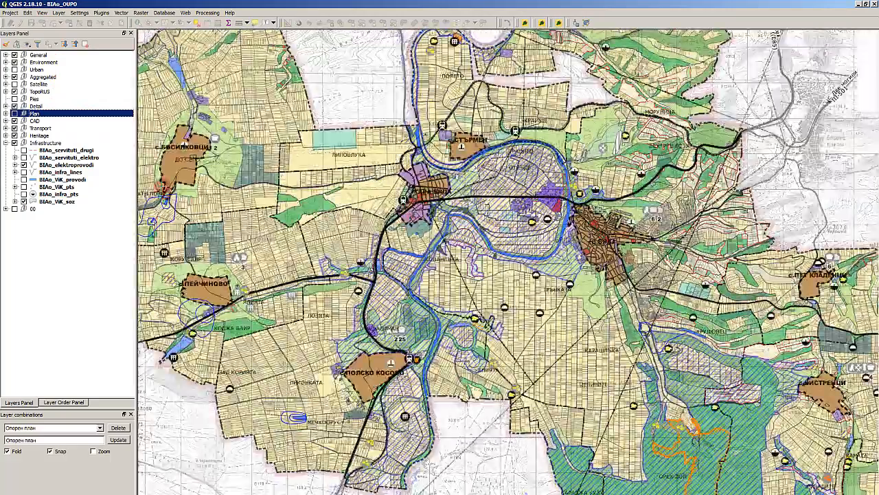
left_click(74, 92)
left_click(62, 99)
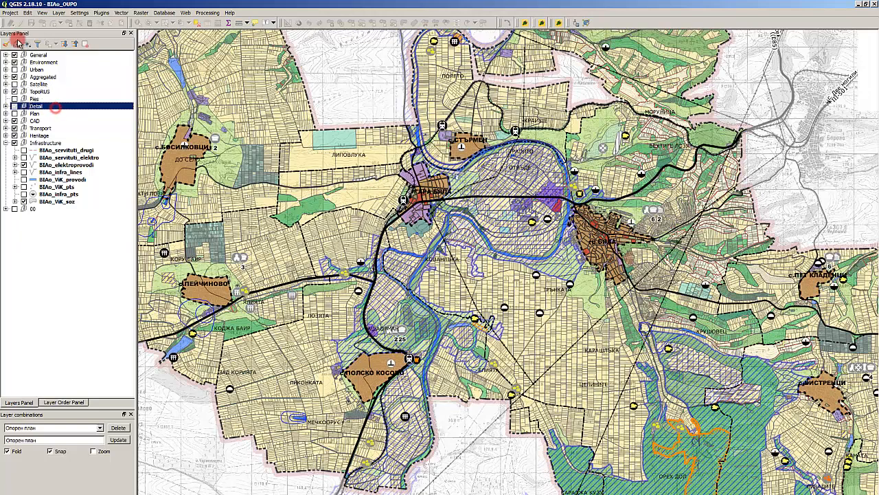
- Save a copy of the project as BIAo_OUPO_WEB in the GIS folder under D:\UDC\BIAo_OUPO
left_click(10, 13)
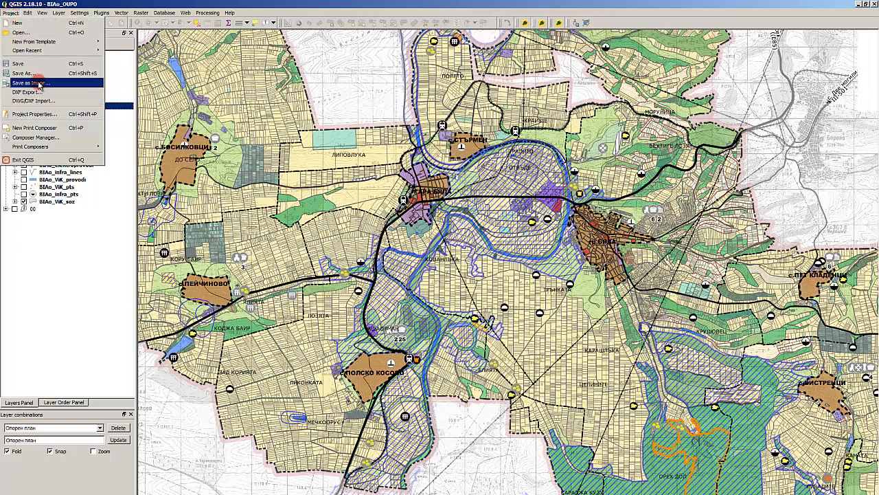
left_click(34, 73)
left_click(237, 186)
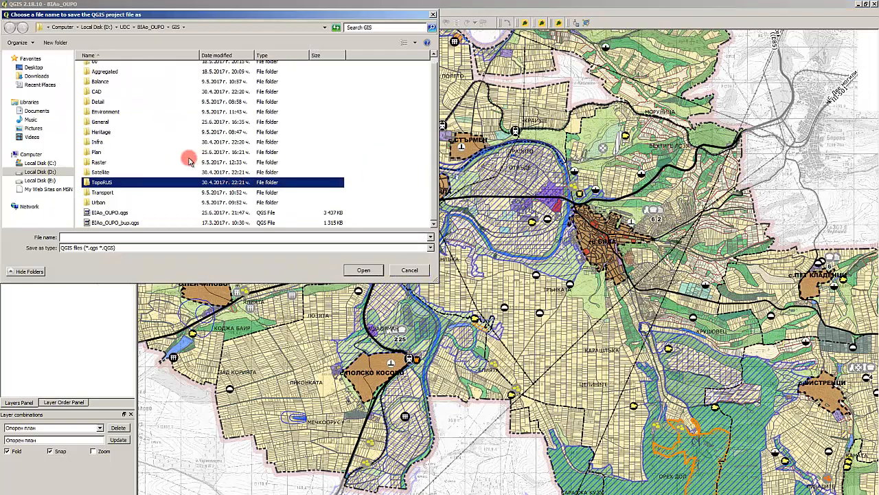
left_click(128, 26)
left_click(120, 110)
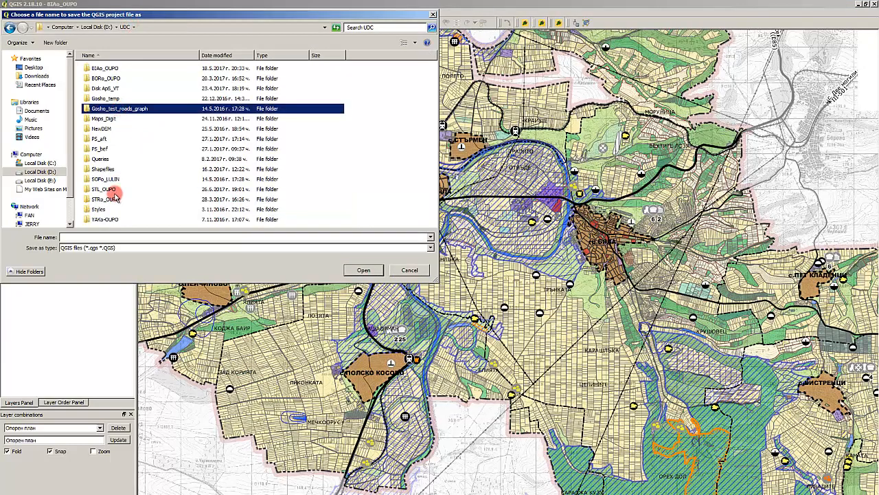
double_click(118, 67)
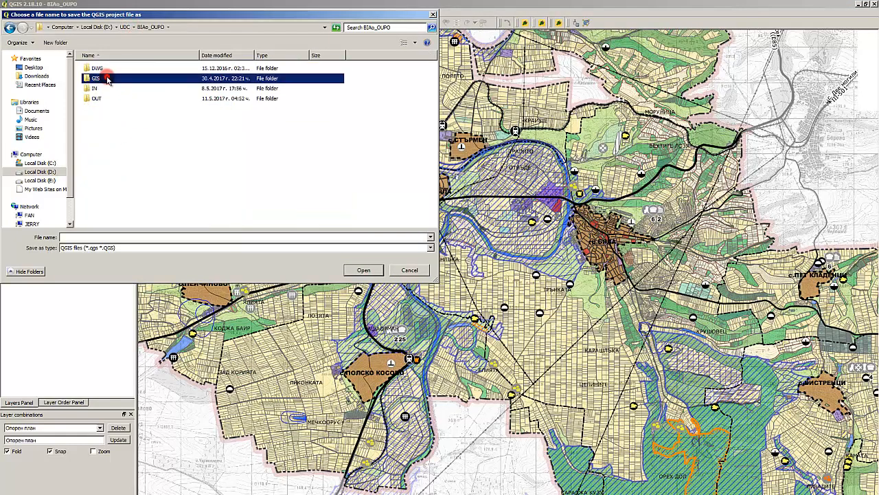
double_click(106, 77)
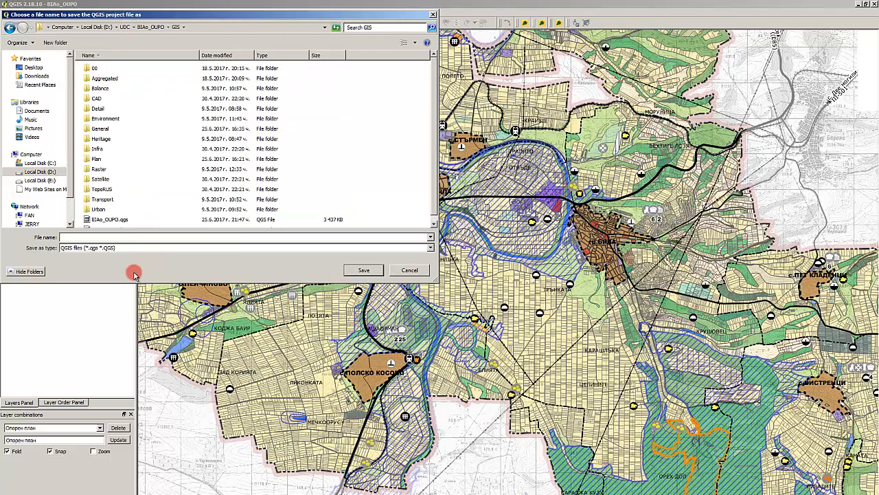
type("BIAo")
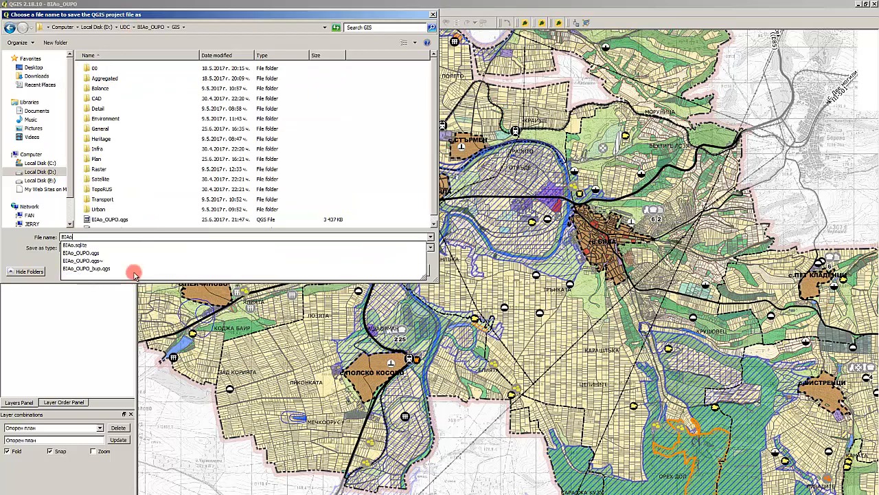
type("_OUPO")
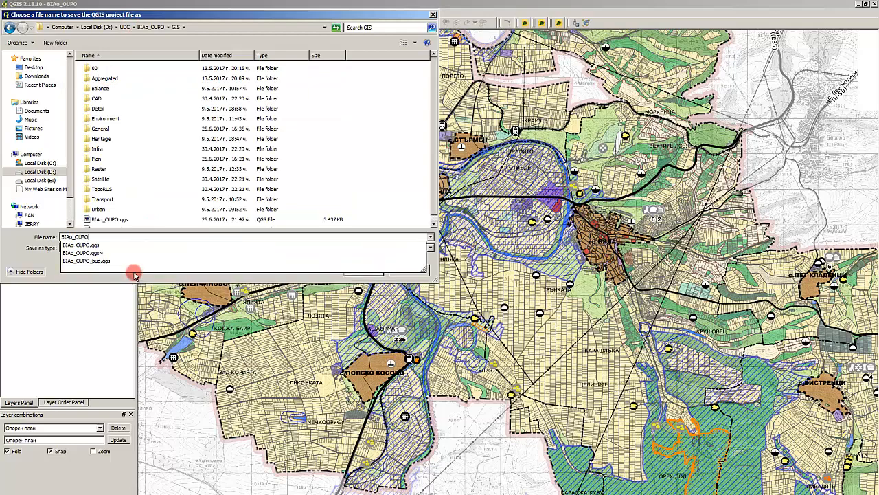
type("_WEB")
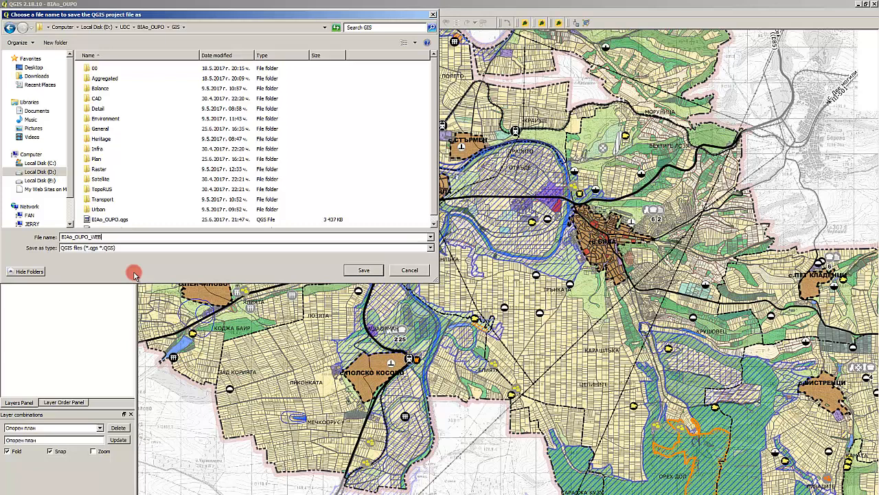
key("Return")
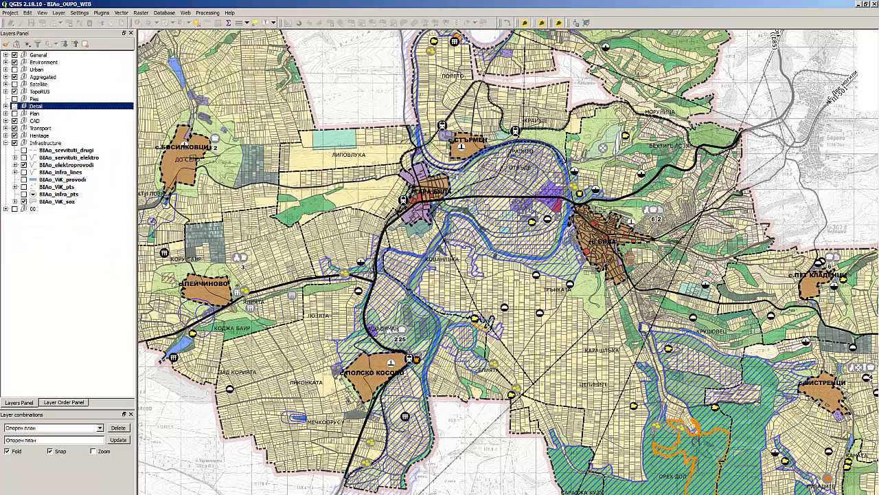
- Set the project's save paths to absolute in its general properties and apply the change
left_click(10, 12)
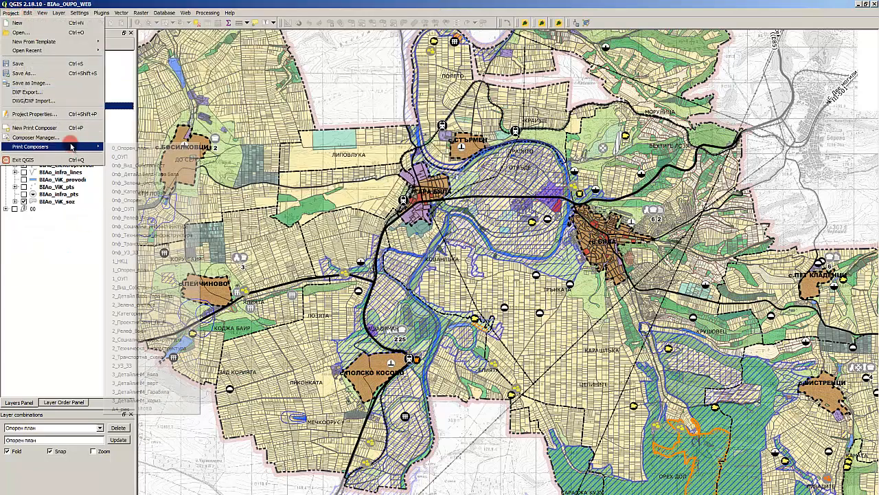
left_click(68, 115)
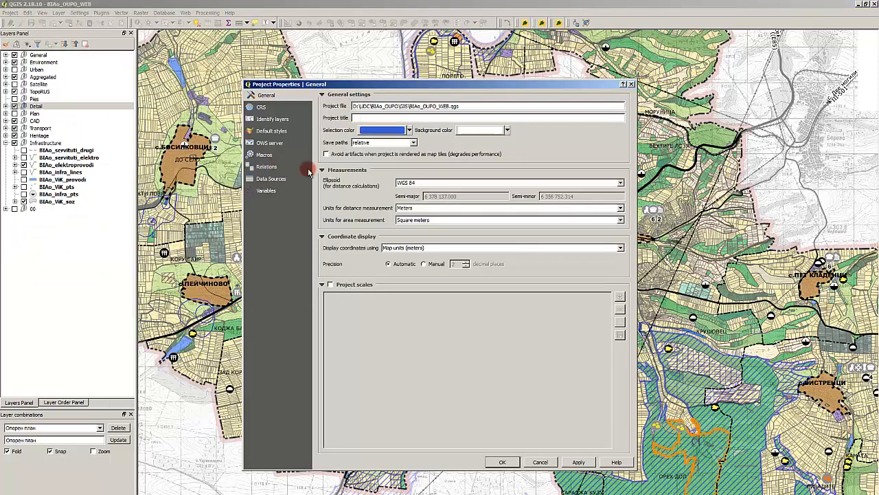
left_click(273, 107)
left_click(275, 119)
left_click(283, 133)
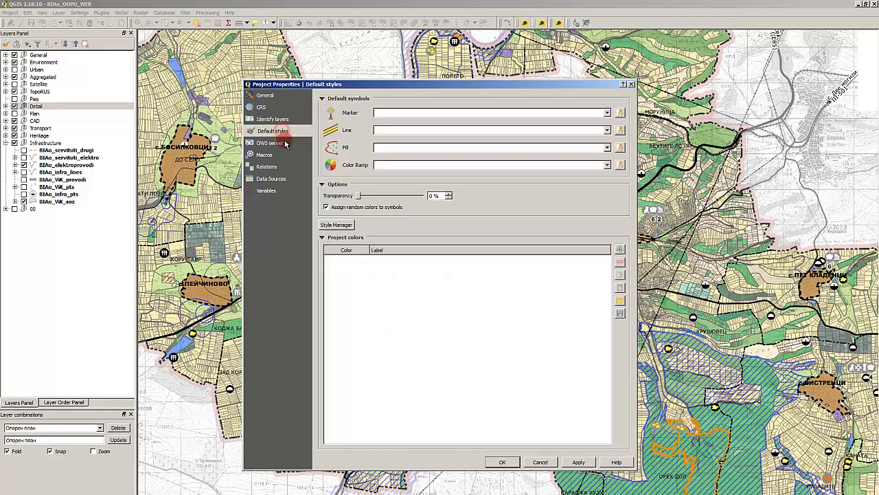
left_click(267, 96)
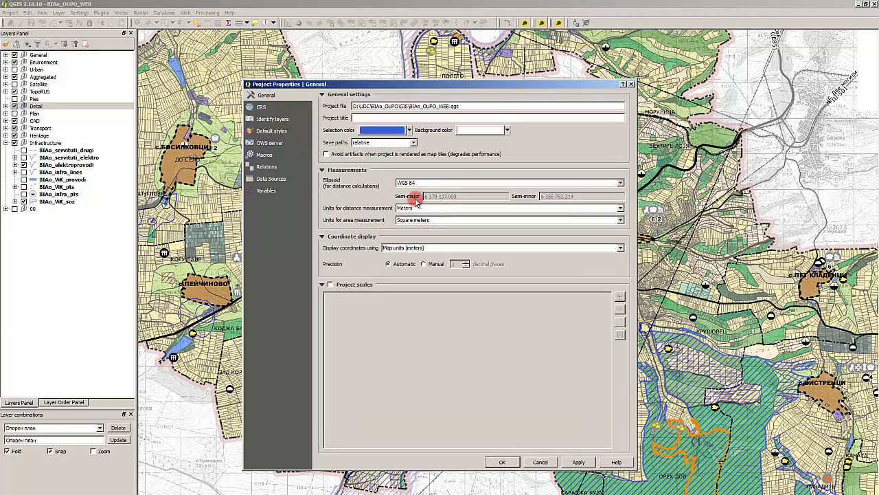
left_click(412, 142)
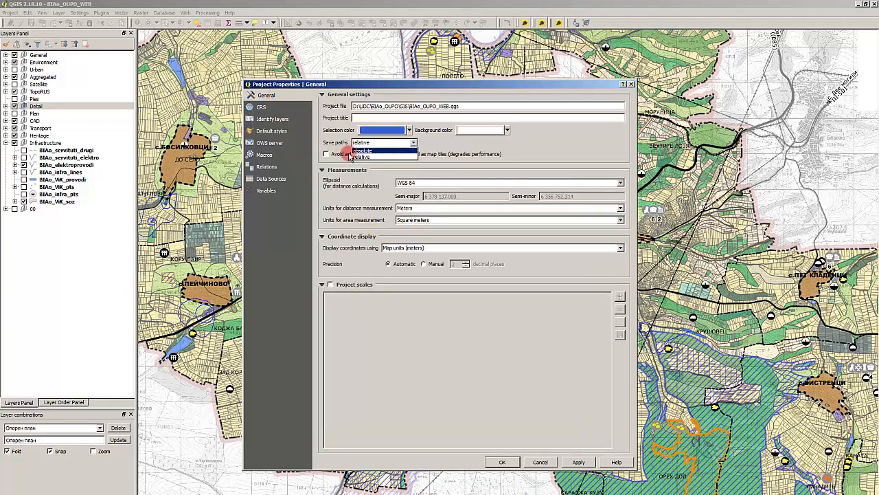
left_click(362, 150)
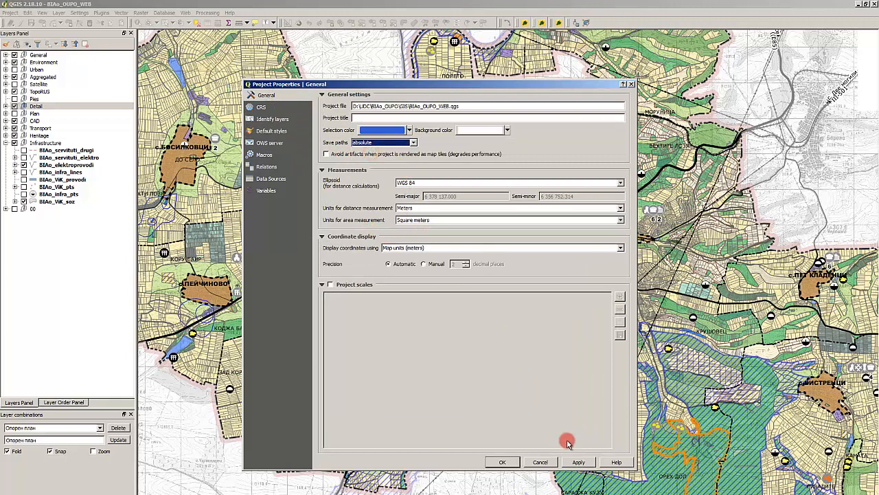
left_click(577, 461)
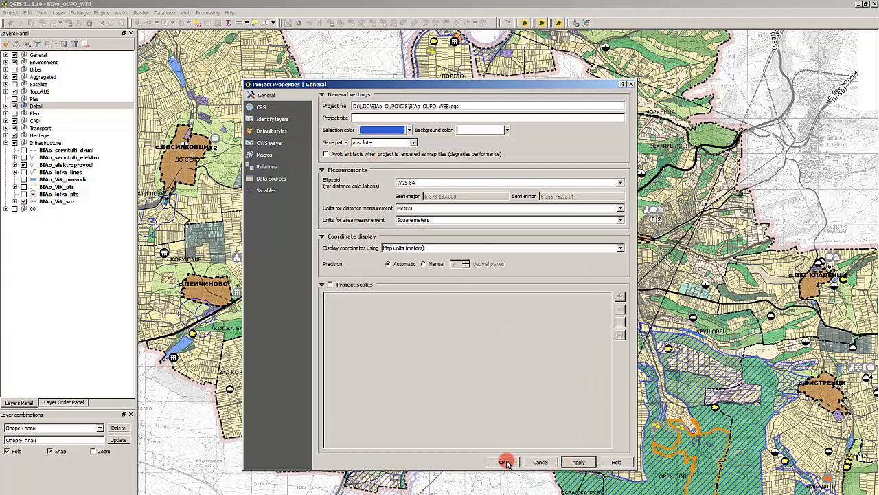
left_click(506, 461)
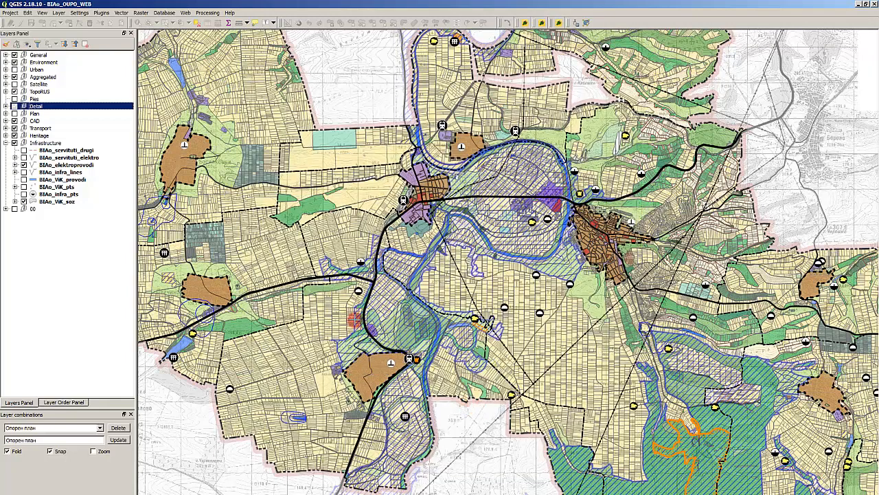
- Switch to FreeCommander and open the project folder D:\UDC\BIAo_OUPO\GIS
key("alt+Tab")
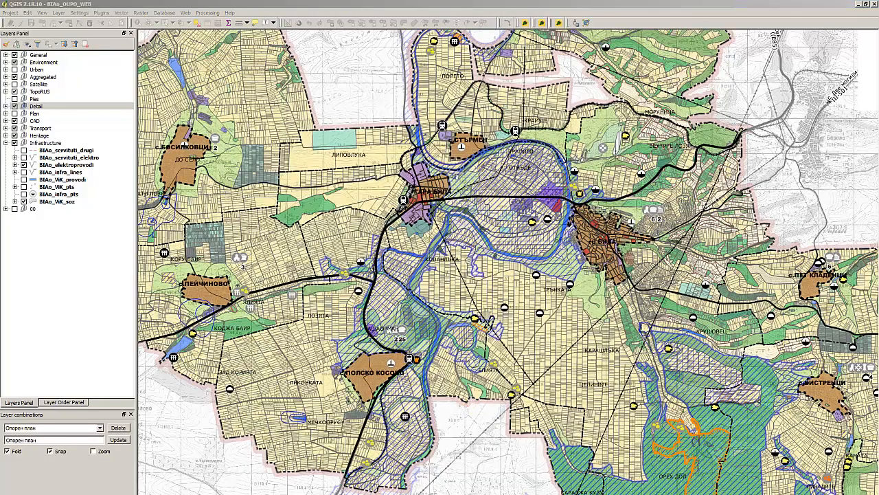
key("alt+Tab")
key("alt+Tab")
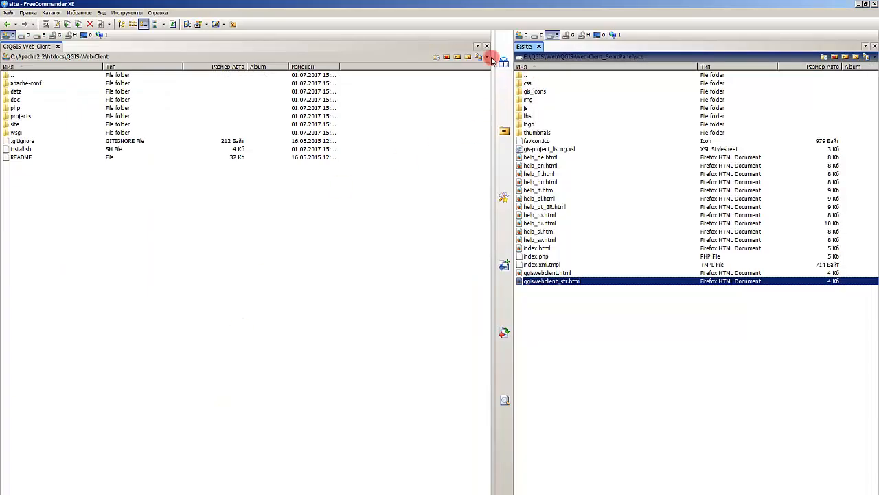
left_click(26, 34)
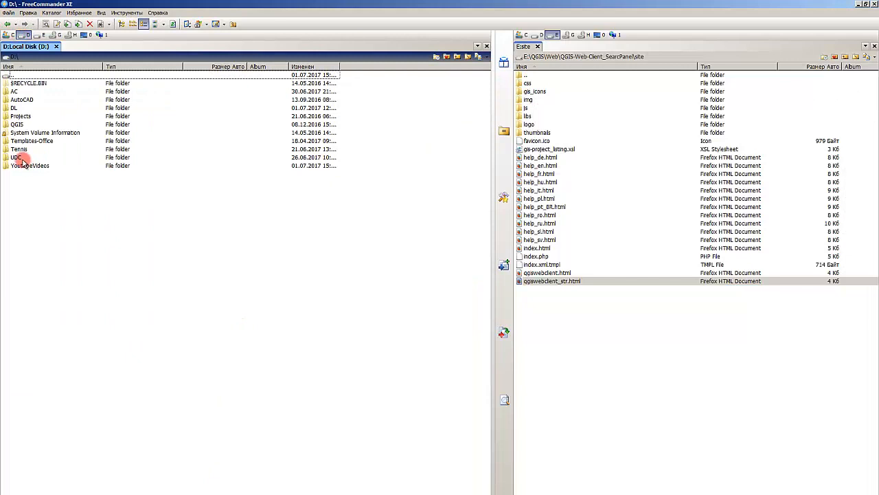
double_click(38, 158)
double_click(27, 84)
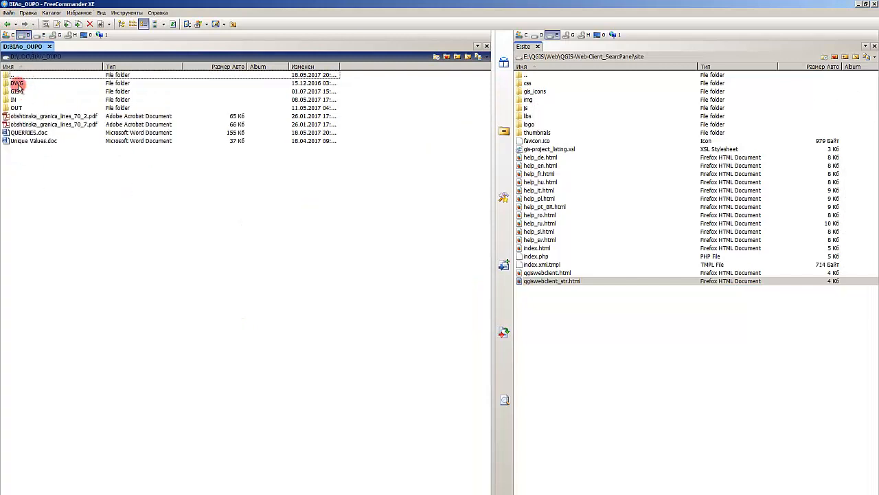
double_click(27, 91)
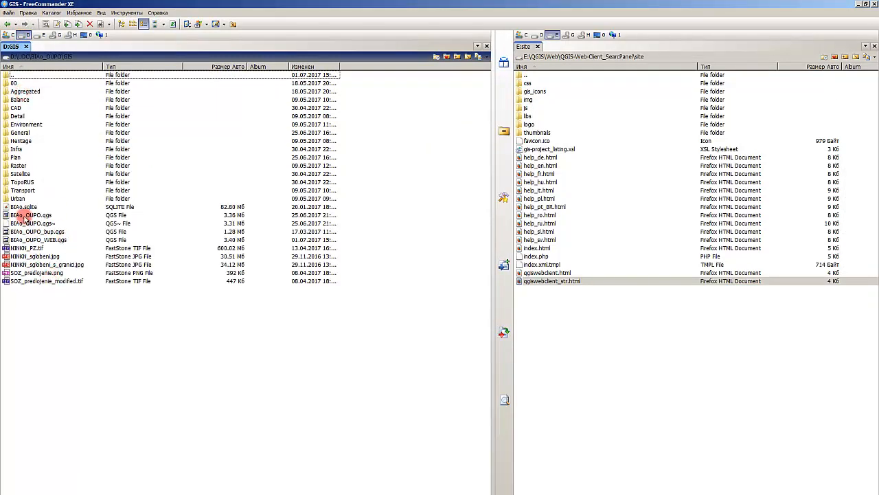
left_click(21, 207)
left_click(29, 215)
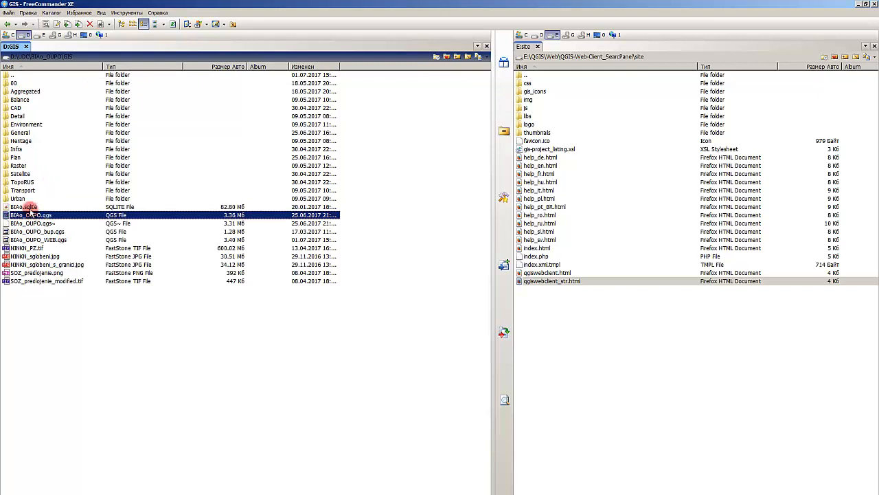
left_click(29, 208, "ctrl")
left_click(42, 239)
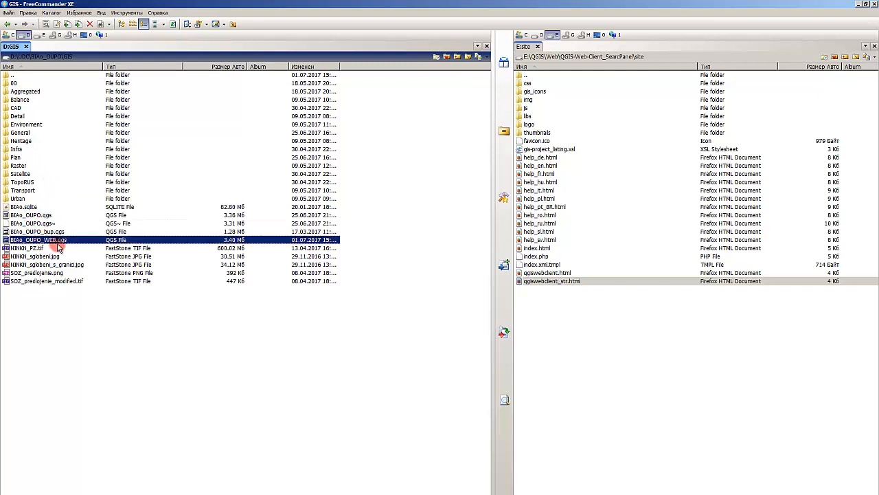
left_click(31, 207, "ctrl")
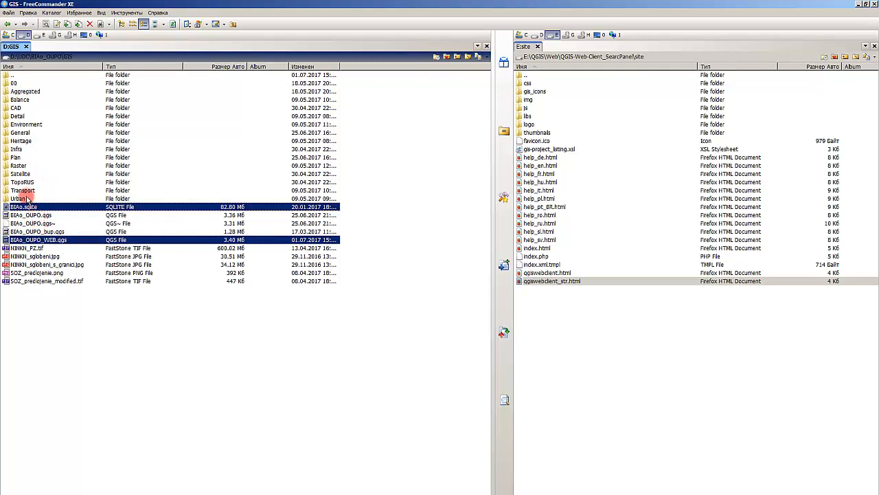
left_click(23, 199, "ctrl")
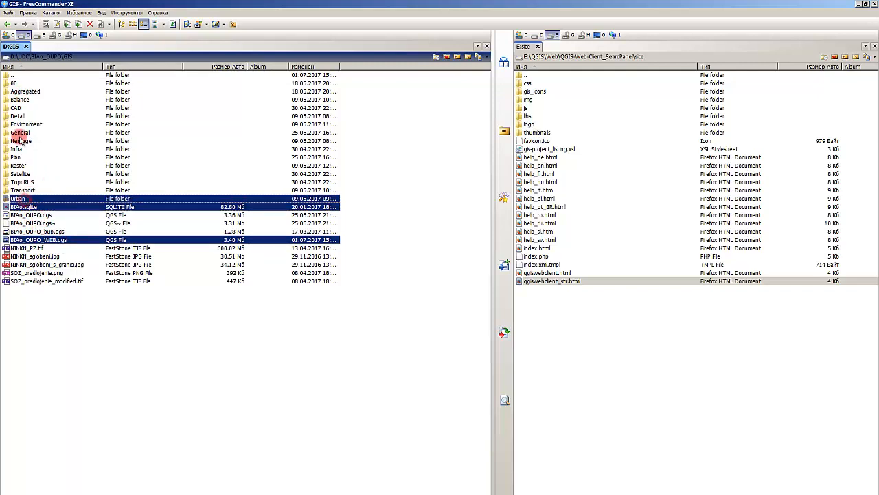
left_click(23, 89, "ctrl+shift")
left_click(21, 83, "ctrl+shift")
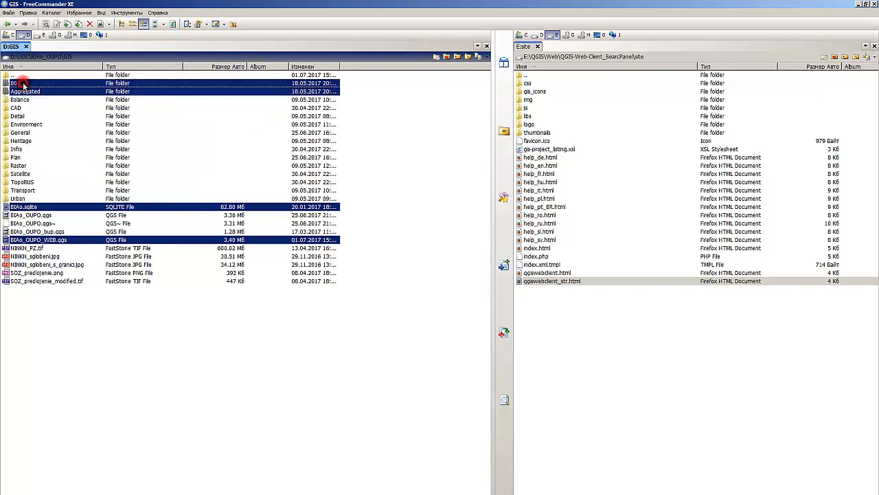
- Select all folders from 00 through Urban, plus BIAo.sqlite and BIAo_OUPO_WEB.qgs, for copying
left_click(21, 198)
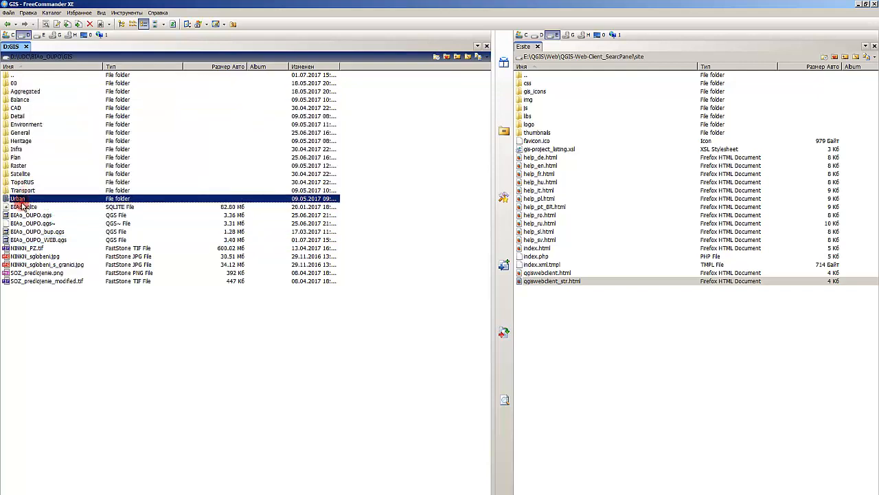
left_click(22, 206, "ctrl")
left_click(50, 239, "ctrl")
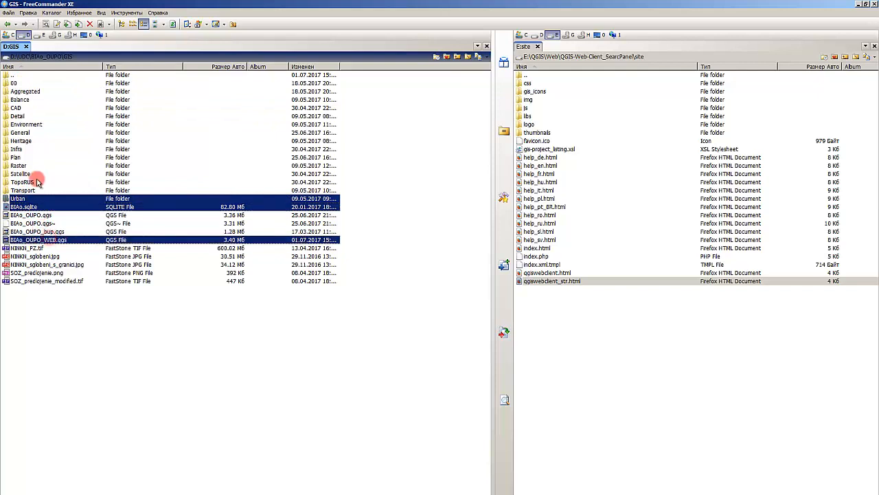
left_click(13, 83, "ctrl+shift")
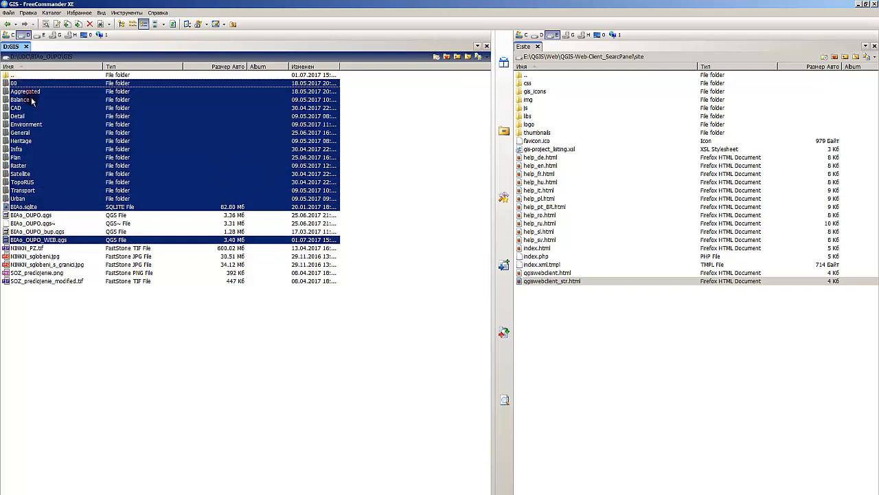
- Create a folder named GIS in the root of drive E and open it
left_click(41, 37)
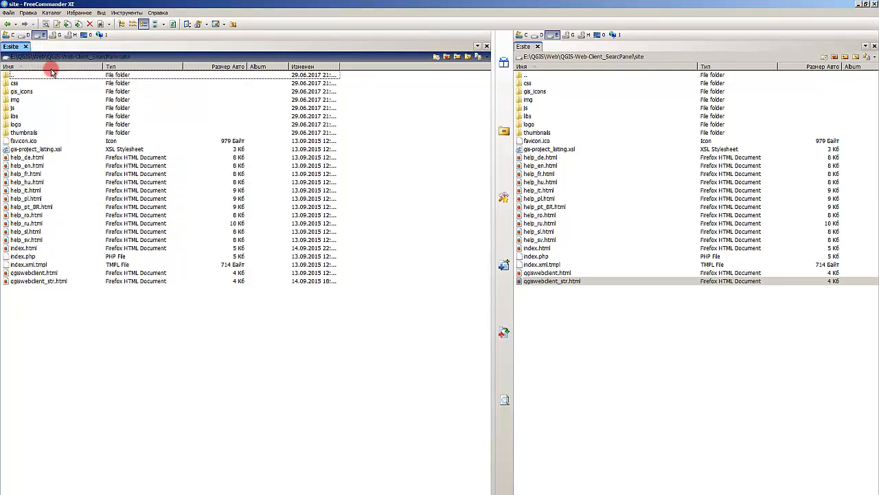
left_click(13, 57)
left_click(41, 125)
left_click(44, 187)
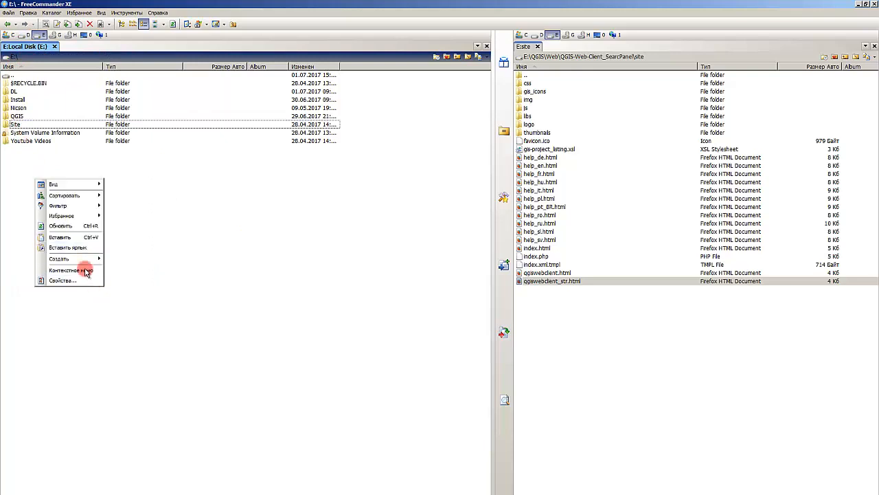
mouse_move(65, 254)
left_click(174, 250)
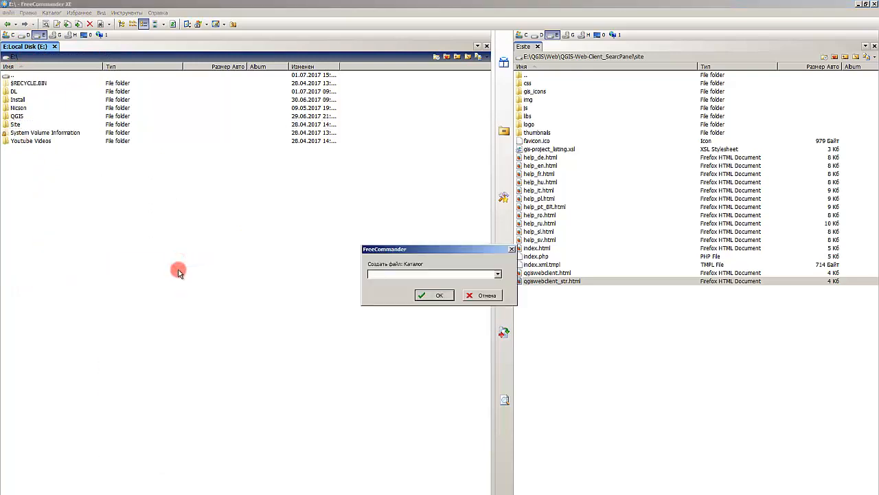
type("GIS")
key("Return")
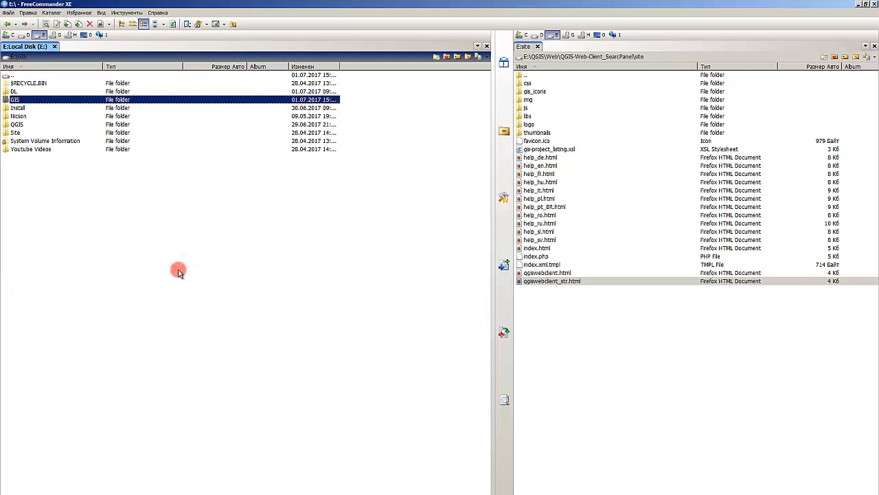
key("Return")
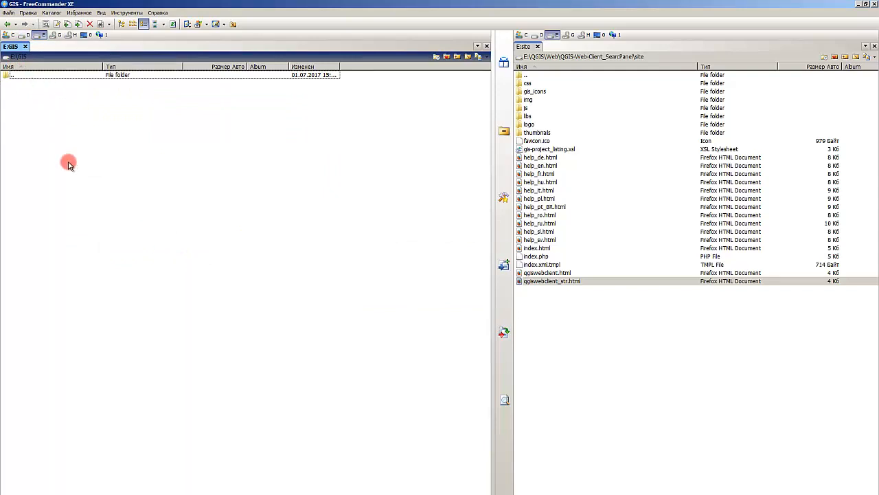
- Create an empty text file named BIAo_OUPO in E:\GIS and close it in Notepad
key("shift+F4")
type("STA")
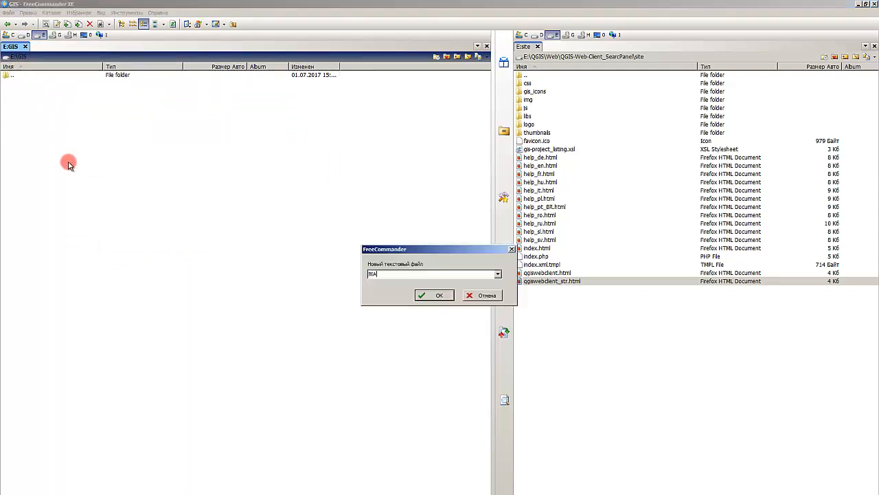
type("o_OUPO")
key("Return")
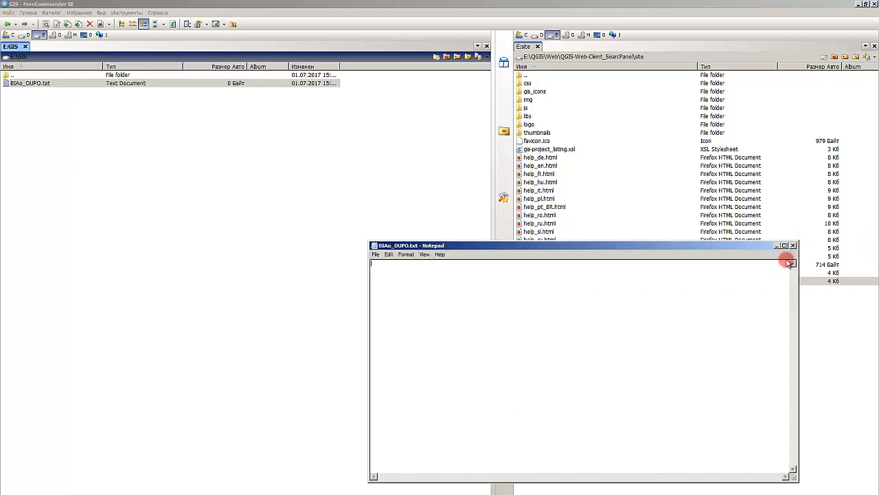
left_click(792, 246)
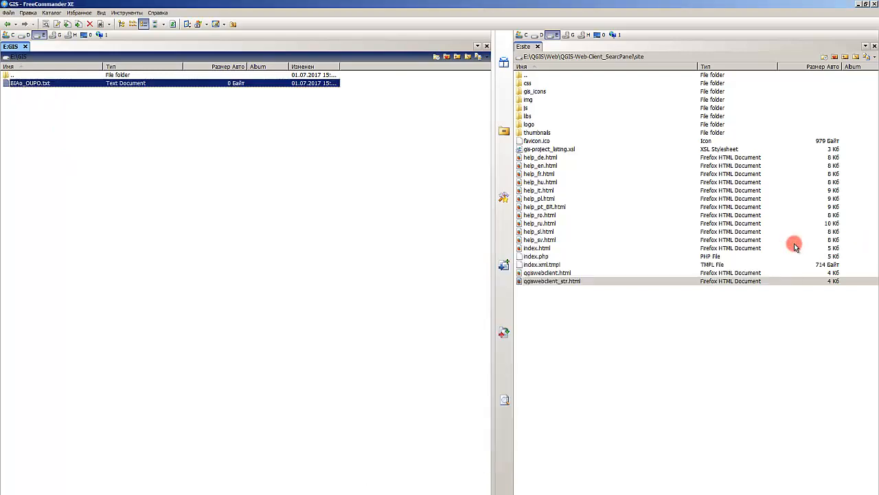
- Create a subfolder named BIAo_OUPO in E:\GIS and open it
key("F7")
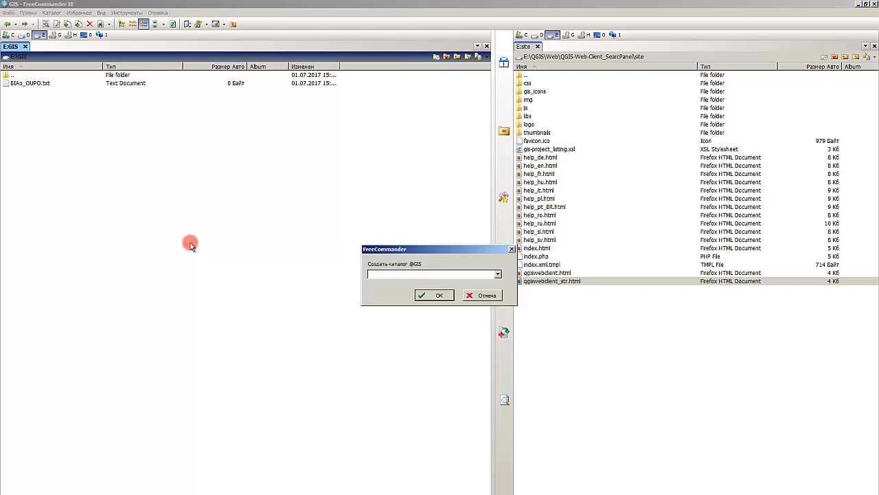
type("BIAo_OUPO")
key("Return")
key("Return")
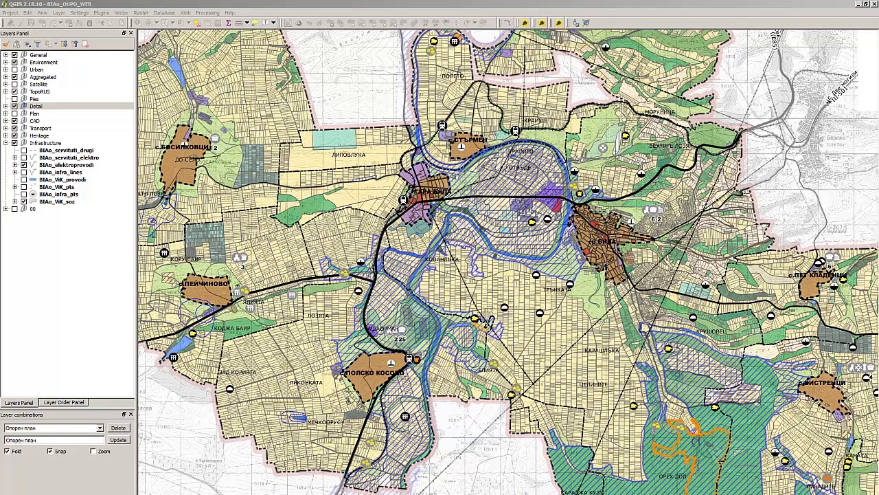
- Switch to QGIS and save the web project as BIAo_OUPO in C:\Apache2.2\htdocs\QGIS-Web-Client\projects
left_click(186, 3)
left_click(11, 12)
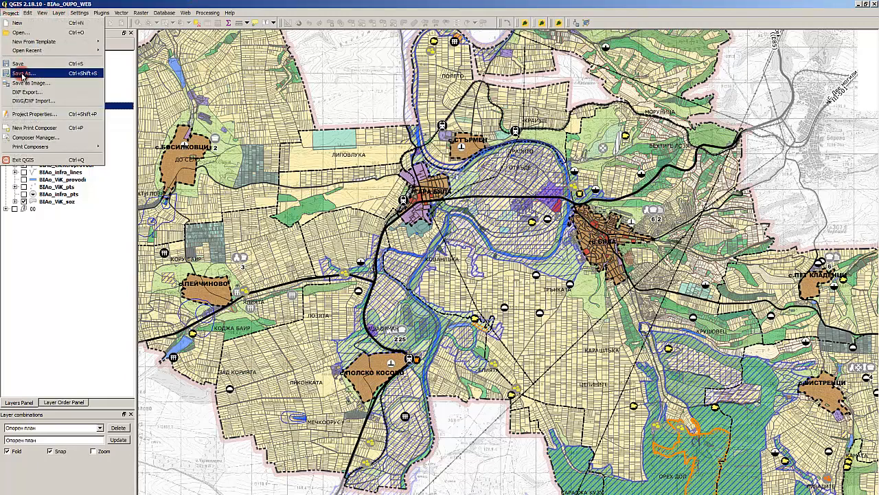
left_click(26, 77)
left_click(218, 180)
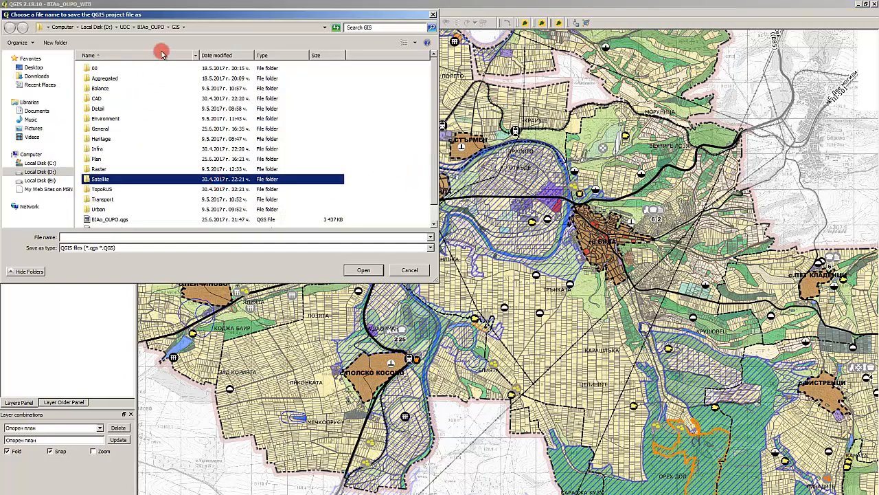
left_click(62, 27)
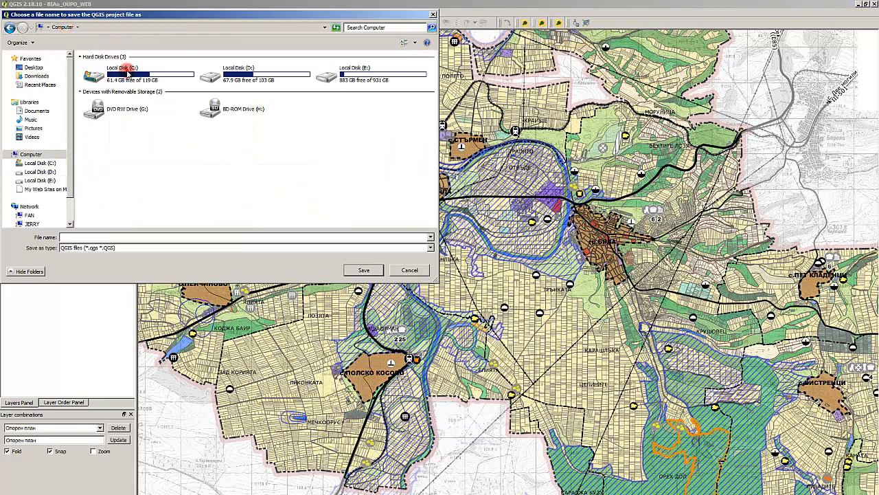
double_click(122, 69)
left_click(116, 98)
double_click(115, 68)
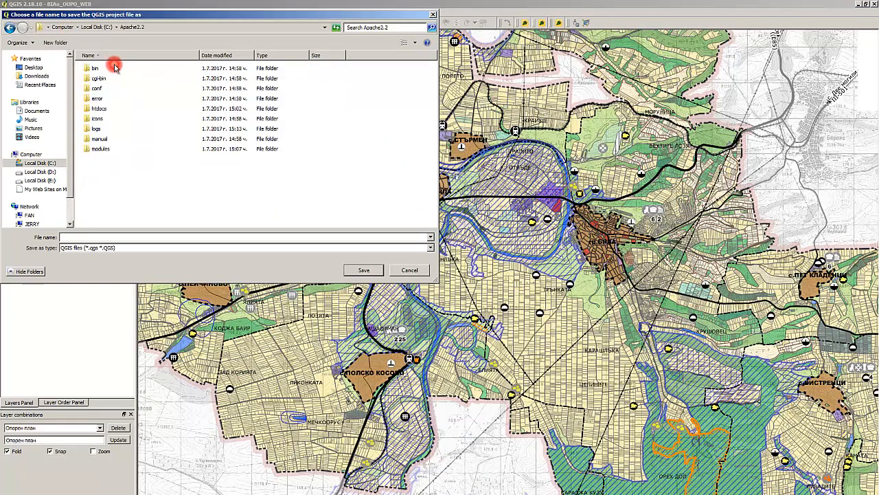
left_click(128, 109)
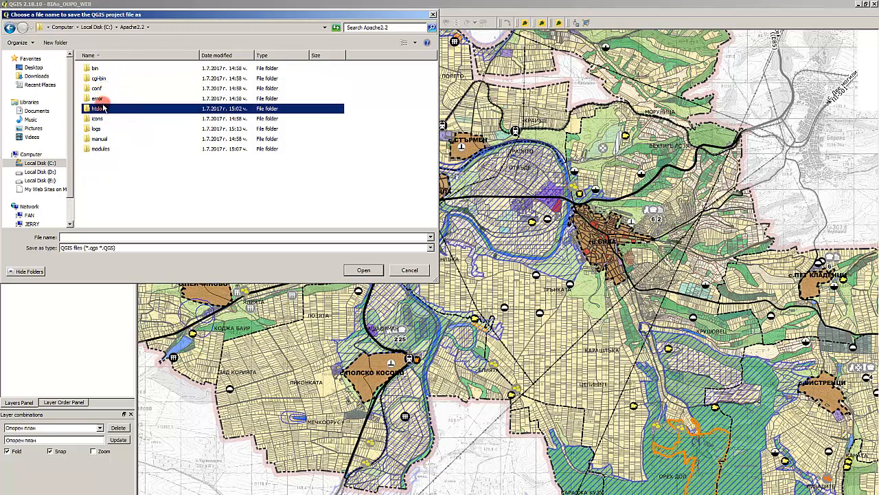
double_click(100, 110)
left_click(110, 66)
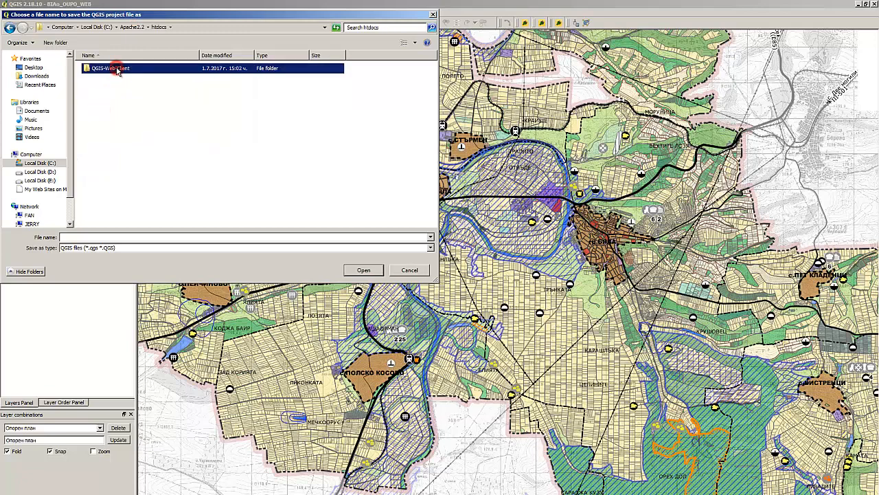
double_click(110, 66)
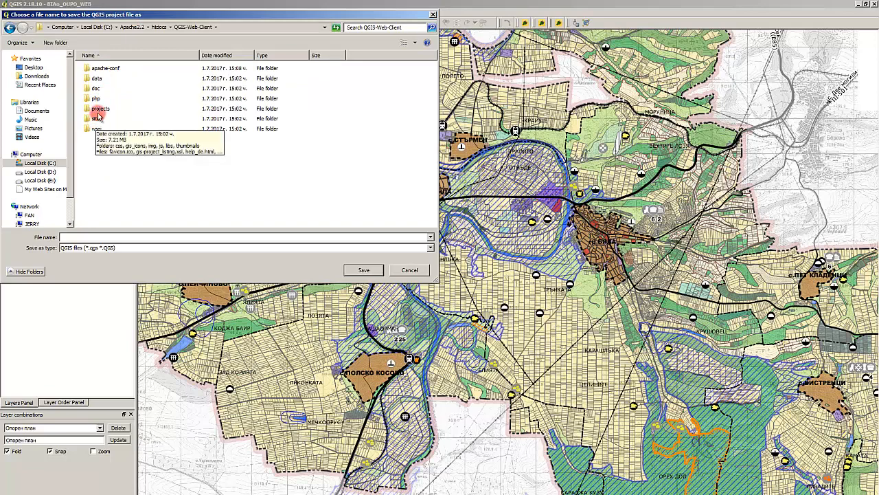
double_click(97, 110)
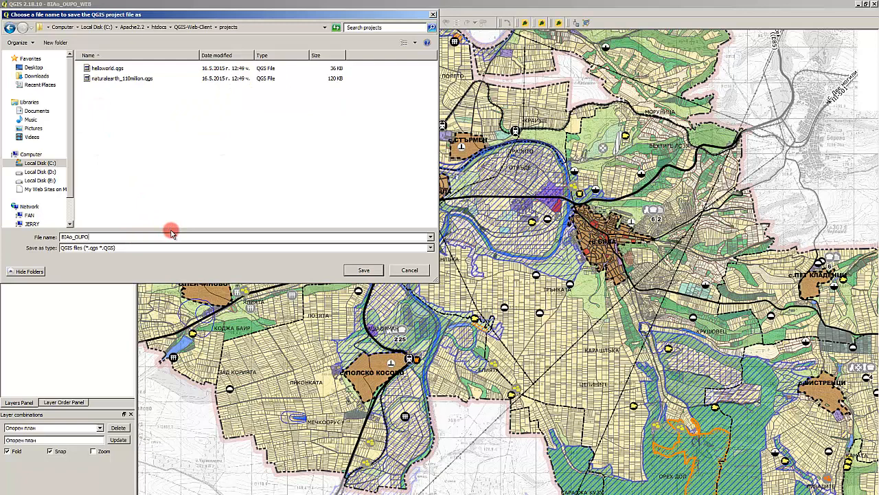
key("Return")
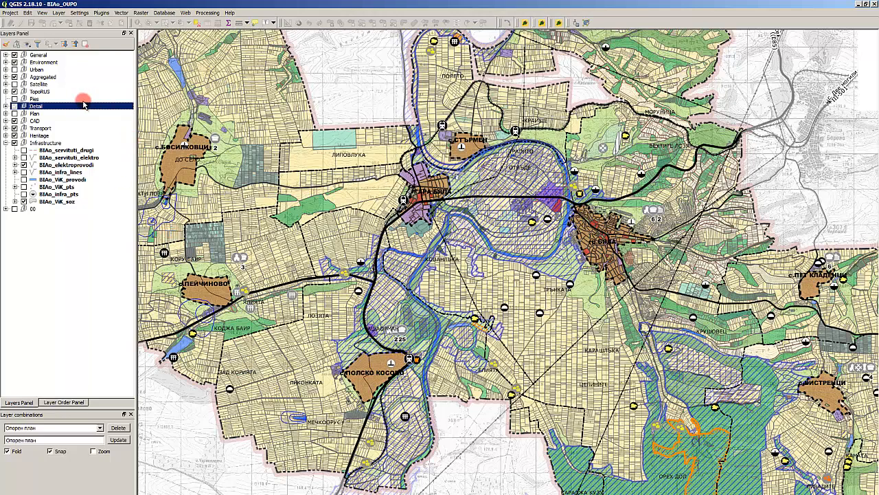
- Check the project file location and save paths in the project's general properties, and cancel without changes
left_click(11, 12)
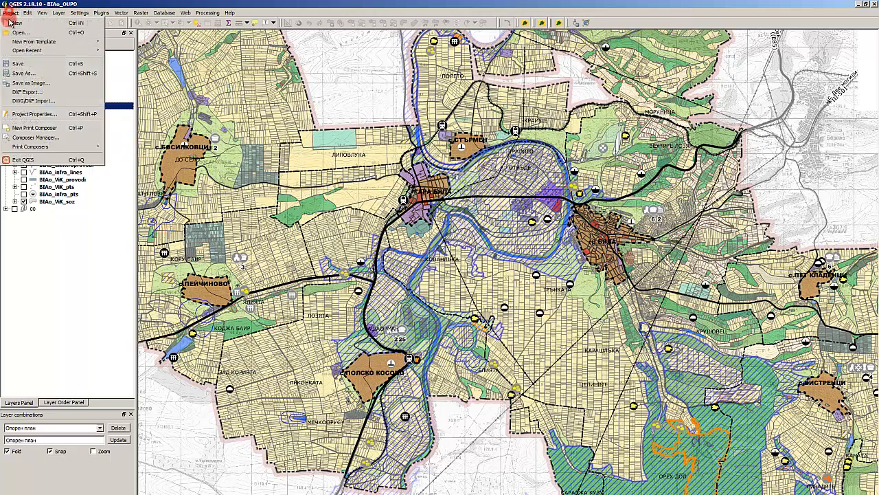
left_click(42, 114)
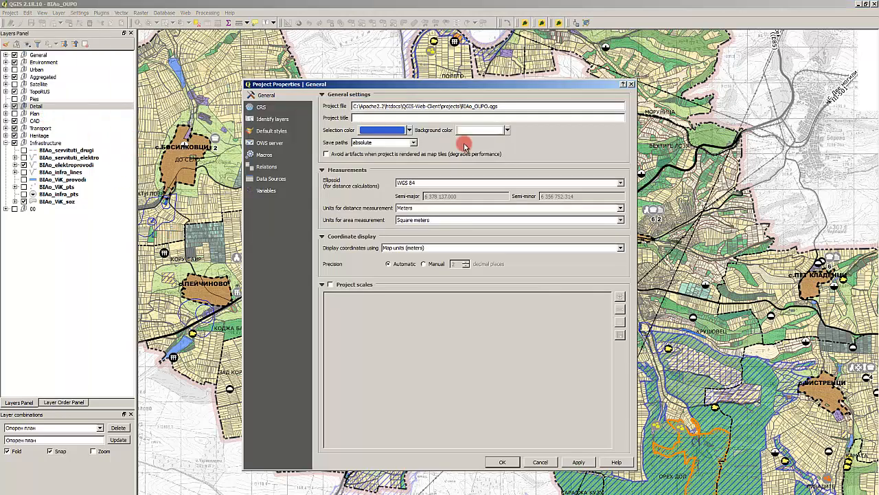
left_click(540, 462)
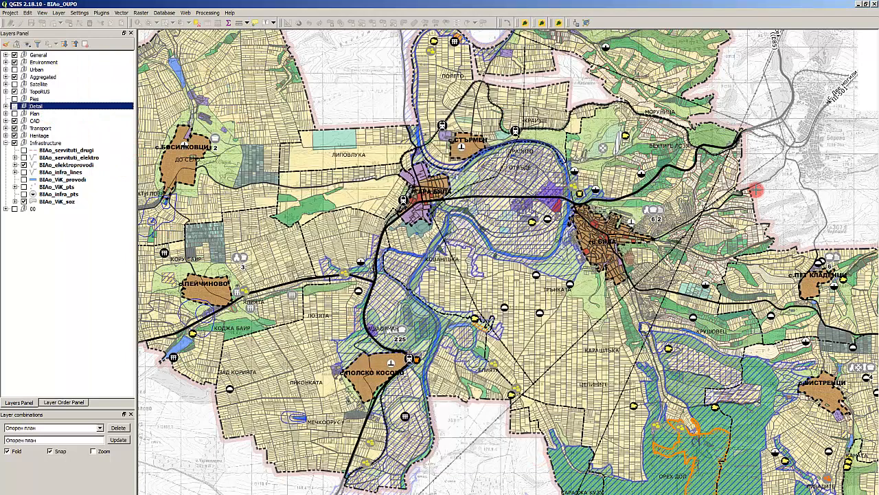
- Close QGIS and save the current project
left_click(875, 4)
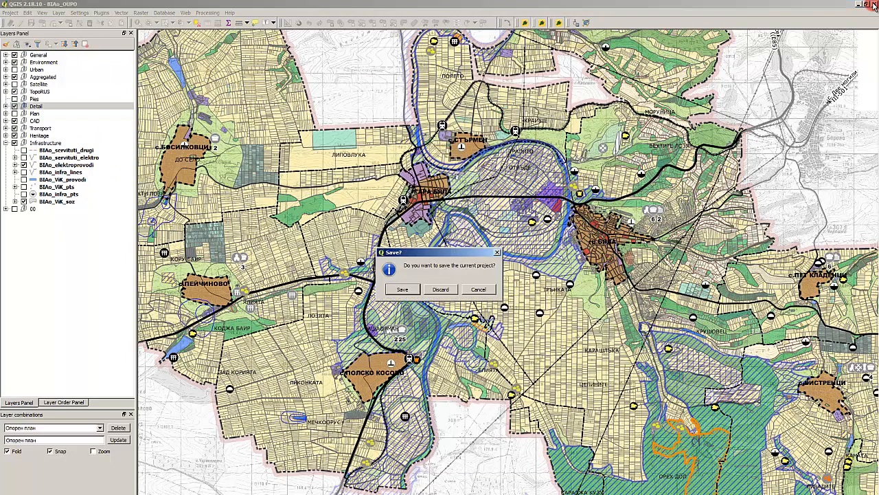
left_click(438, 291)
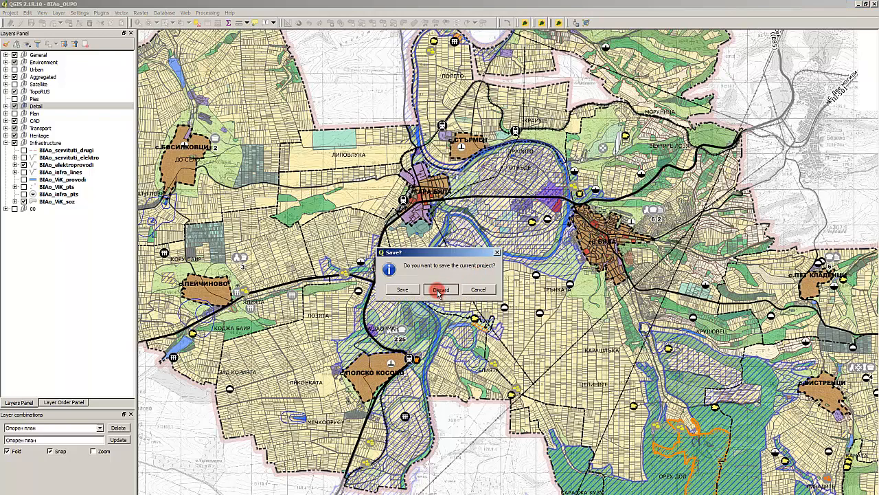
left_click(402, 290)
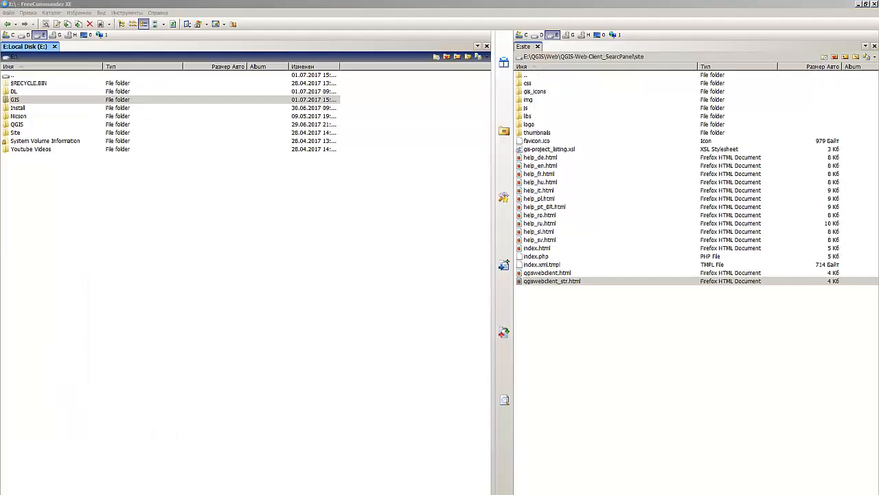
- Browse to C:\Apache2.2\htdocs\QGIS-Web-Client\projects and try to open BIAo_OUPO.qgs from the file manager
left_click(172, 353)
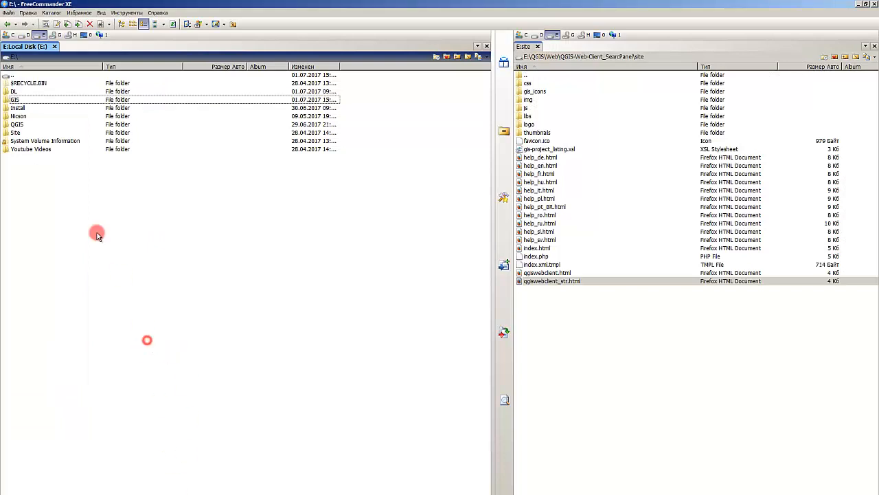
left_click(7, 34)
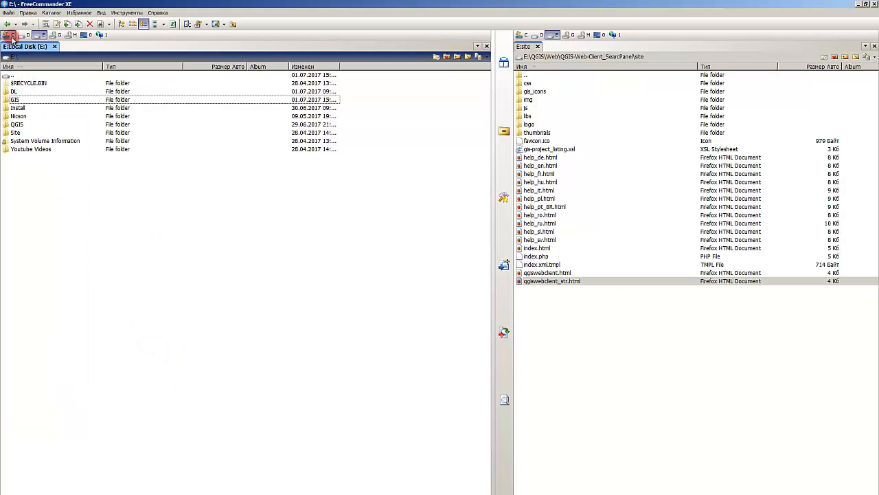
left_click(27, 100)
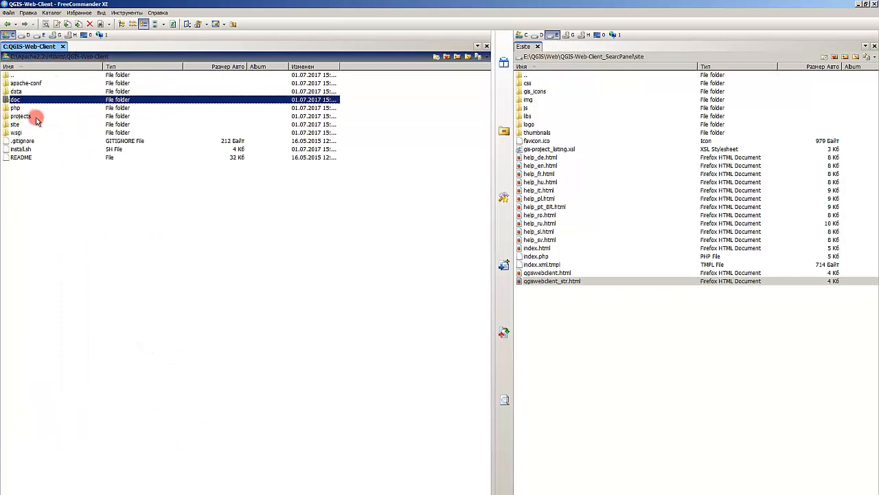
double_click(26, 117)
left_click(45, 83)
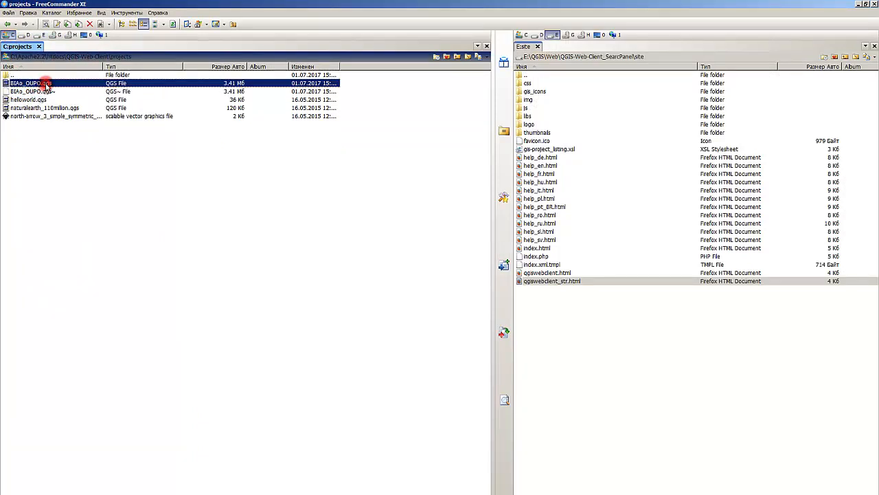
double_click(46, 83)
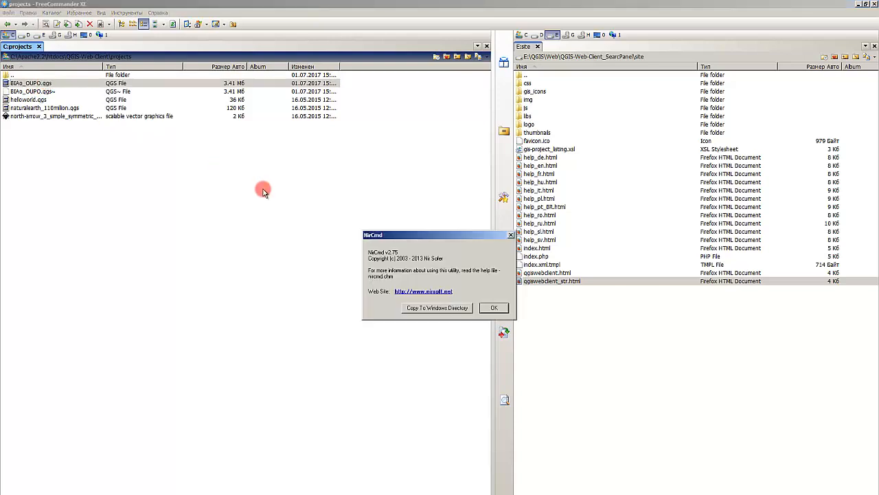
left_click(495, 308)
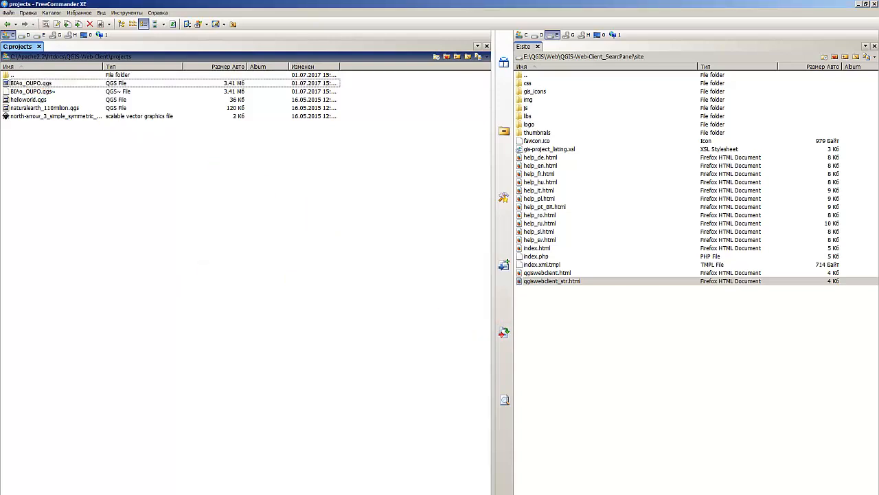
- Start QGIS Desktop 2.18.2 and open the BIAo_OUPO.qgs project from the QGIS-Web-Client projects folder
key("super")
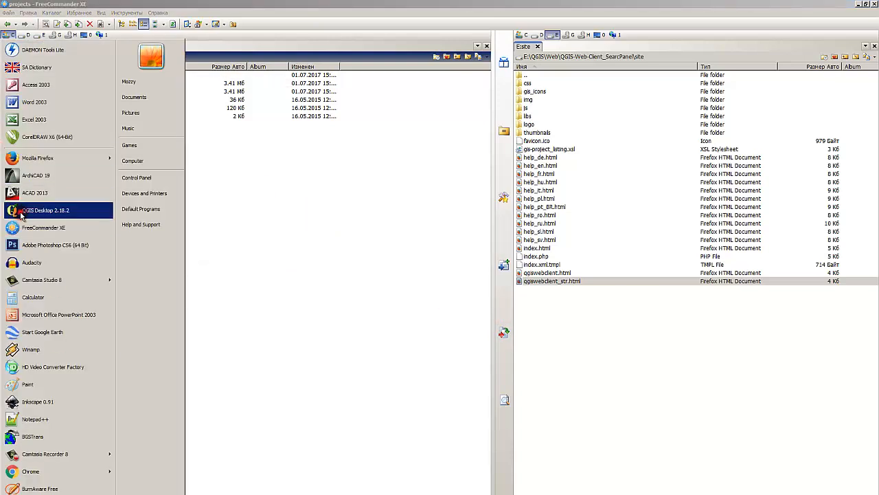
left_click(41, 210)
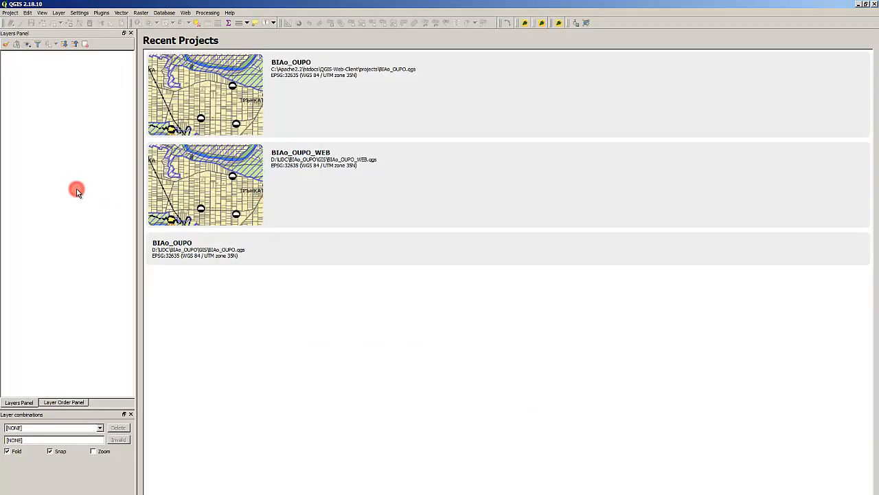
key("ctrl+o")
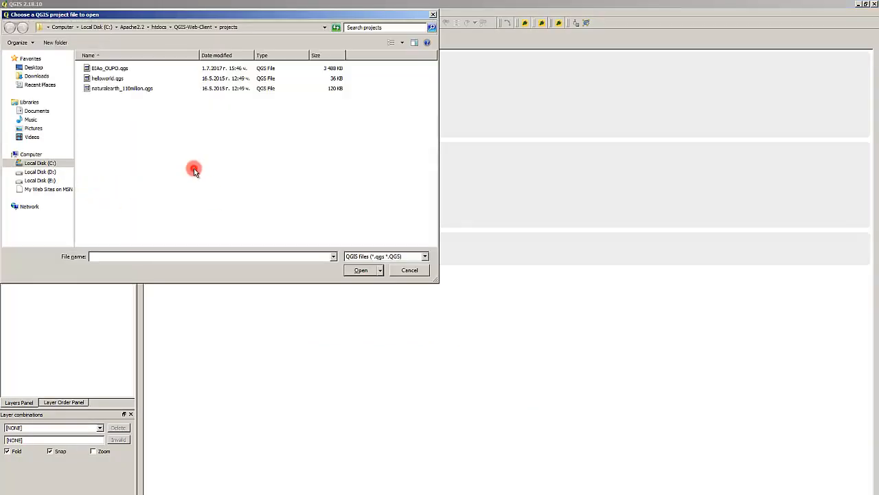
double_click(124, 68)
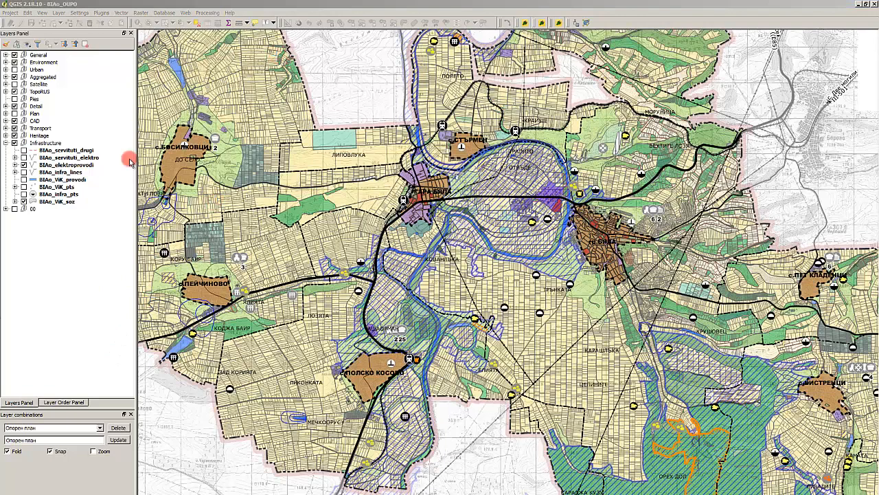
- Check how the loaded project's map displays at different scales
left_click(323, 4)
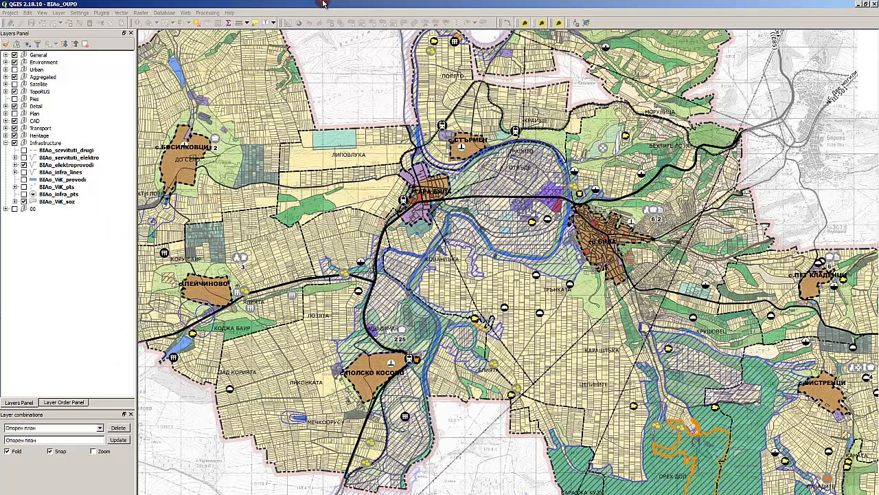
scroll(404, 238, "down", 1)
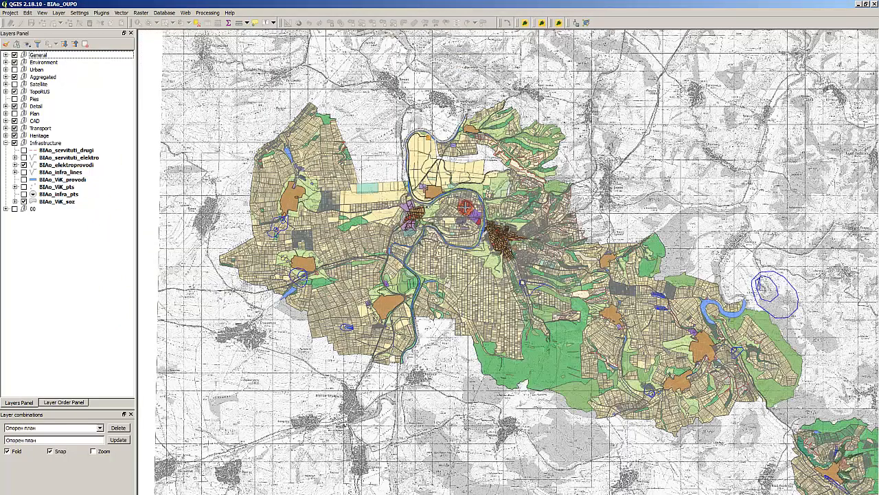
scroll(348, 212, "up", 5)
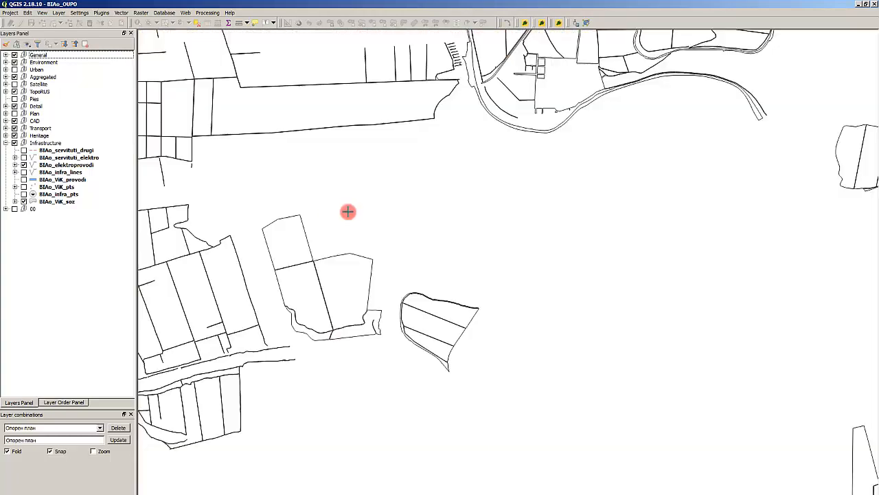
scroll(348, 212, "down", 5)
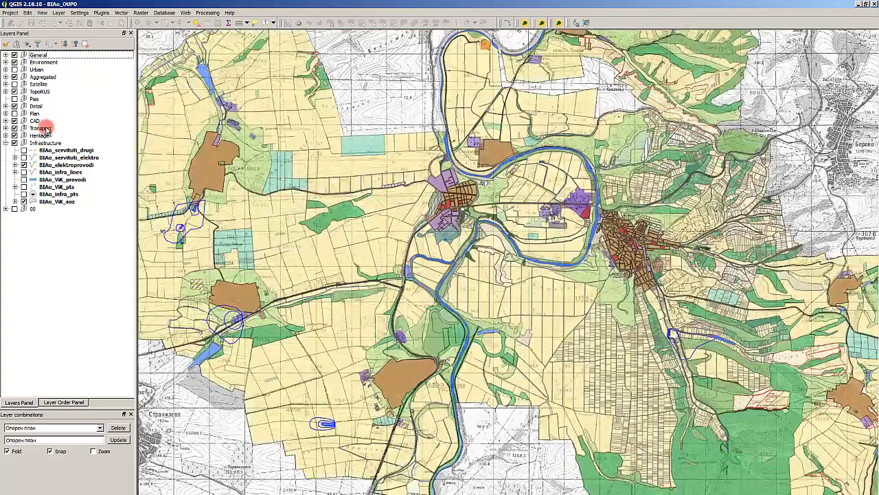
left_click(44, 106)
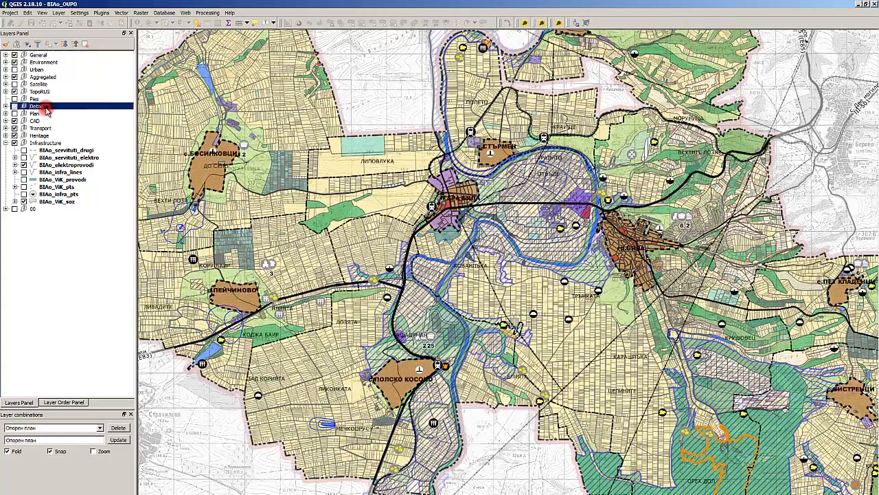
left_click(46, 77)
- Expand the General group and examine its layers, showing and hiding BIAo_apperture_cutter to see its effect
left_click(5, 55)
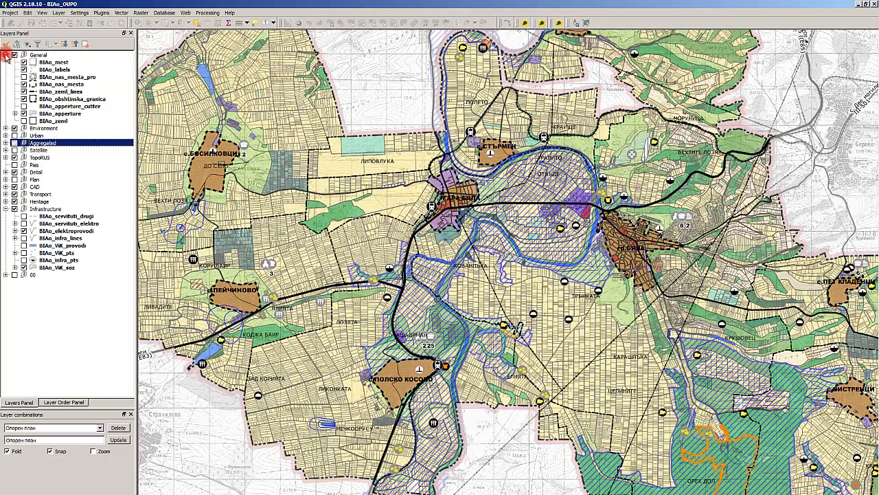
left_click(59, 70)
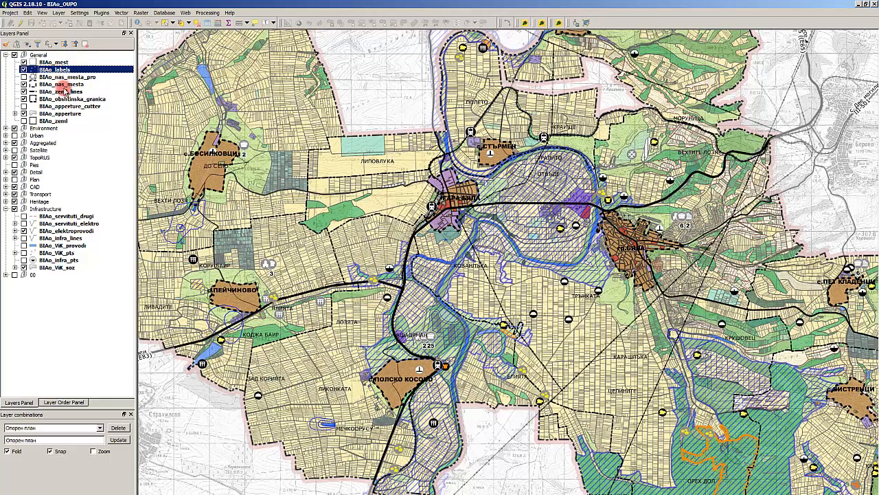
left_click(63, 83)
left_click(72, 99)
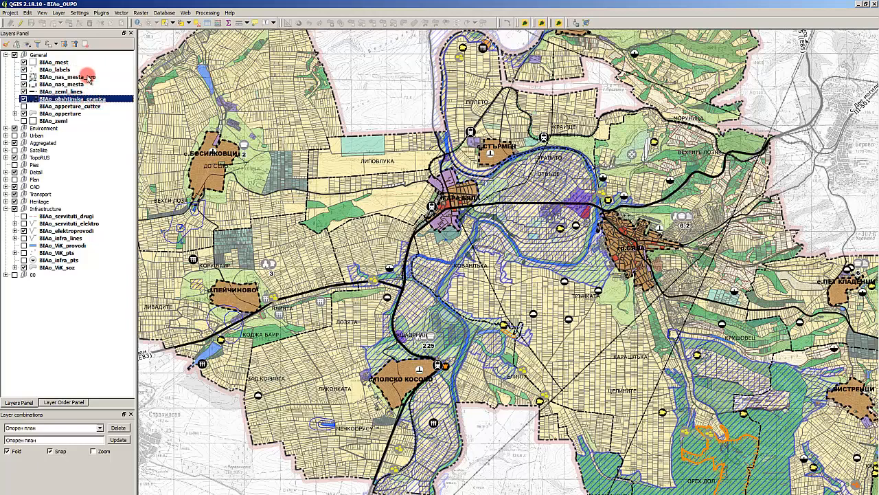
left_click(89, 108)
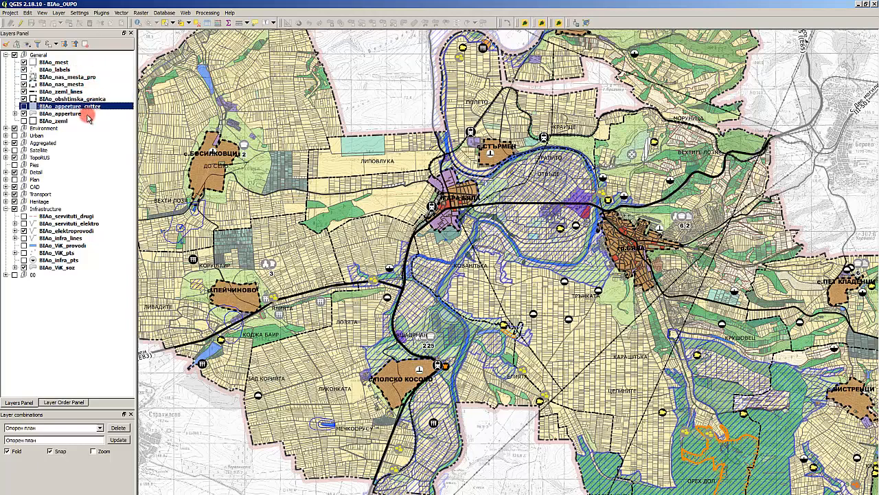
left_click(87, 113)
left_click(87, 107)
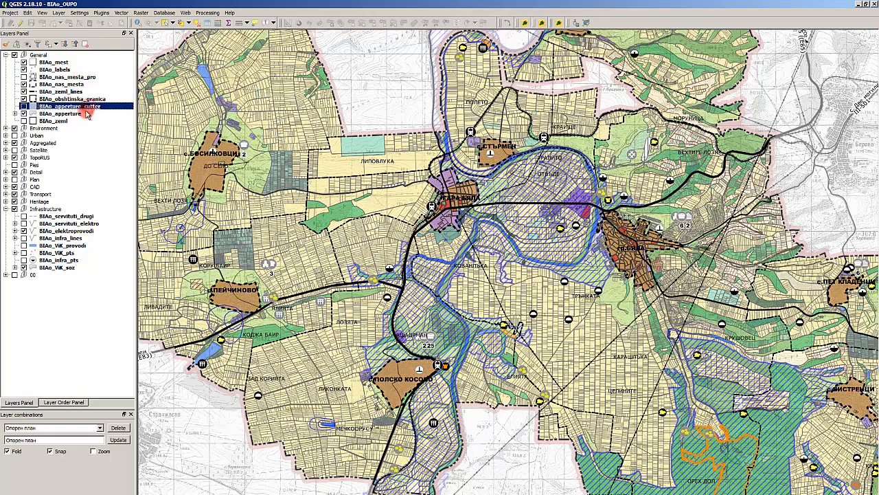
left_click(24, 107)
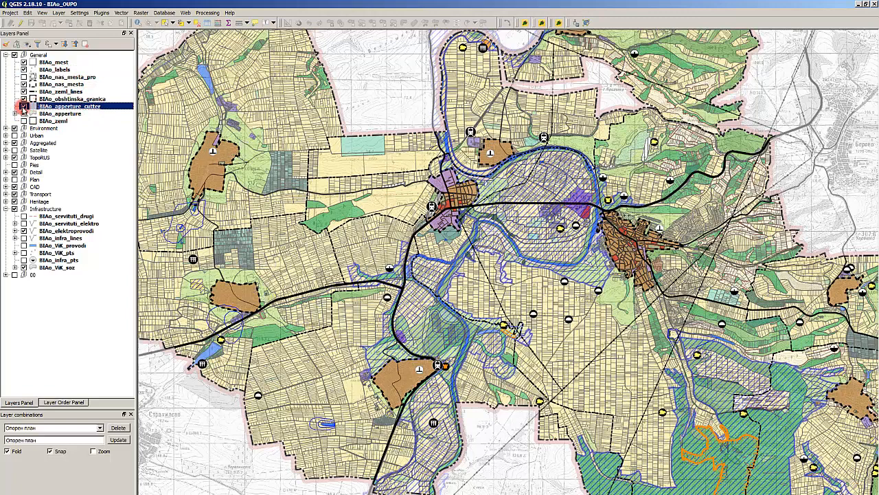
left_click(23, 107)
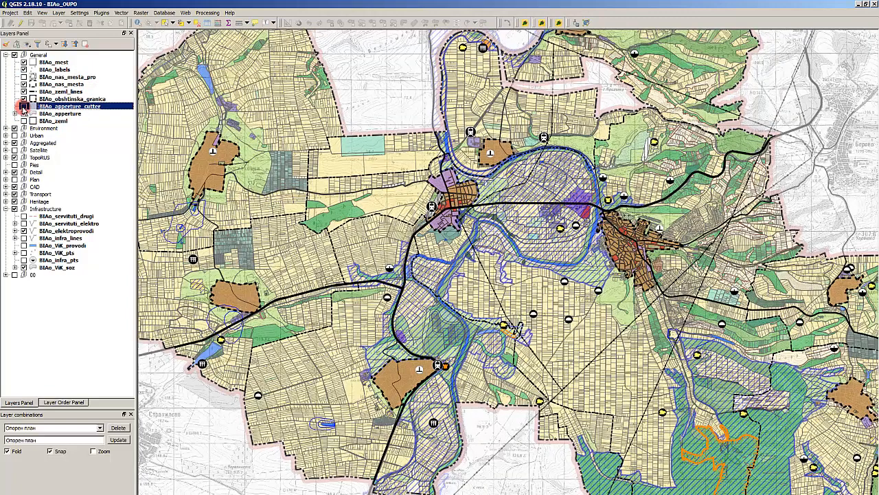
left_click(57, 164)
- Apply the saved layer combination Схема_УЗ to the map
left_click(62, 431)
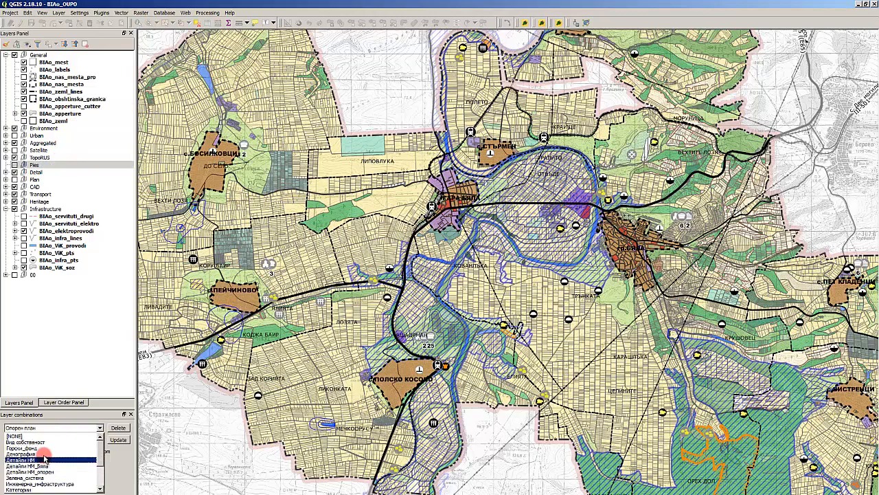
scroll(41, 467, "down", 3)
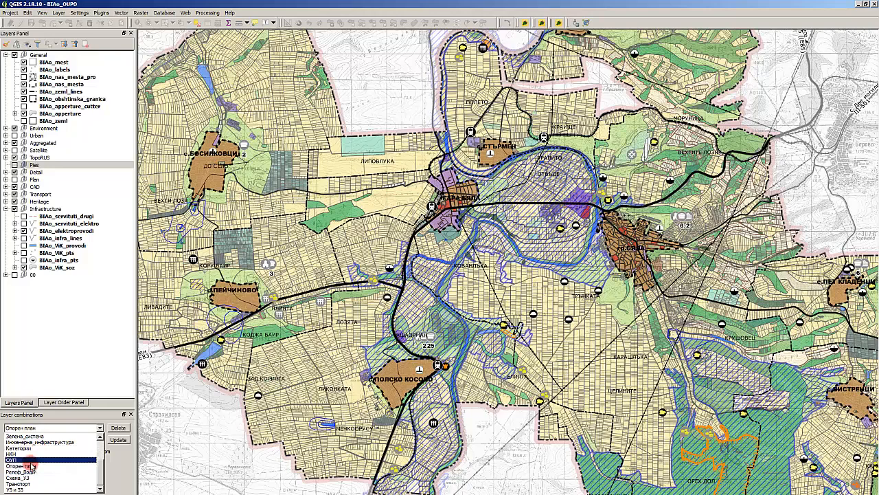
left_click(75, 469)
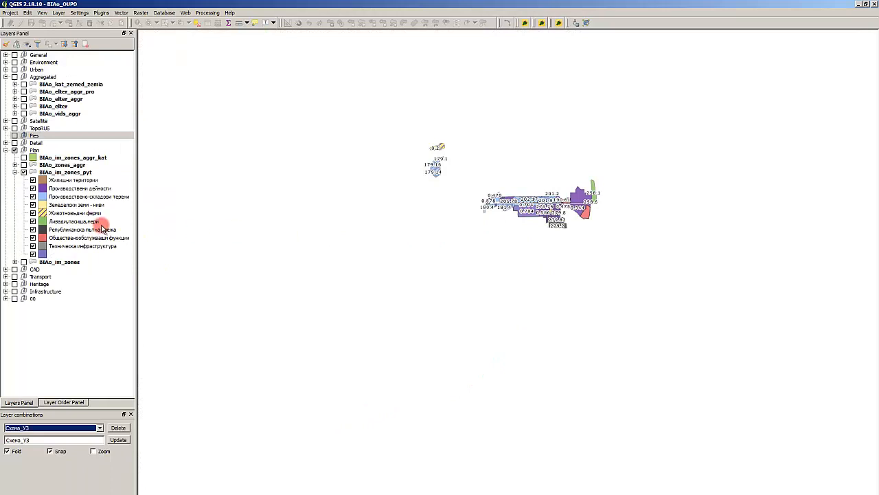
- Remove the BIAo_im_zones_pyt layer from the Plan group
left_click(70, 172)
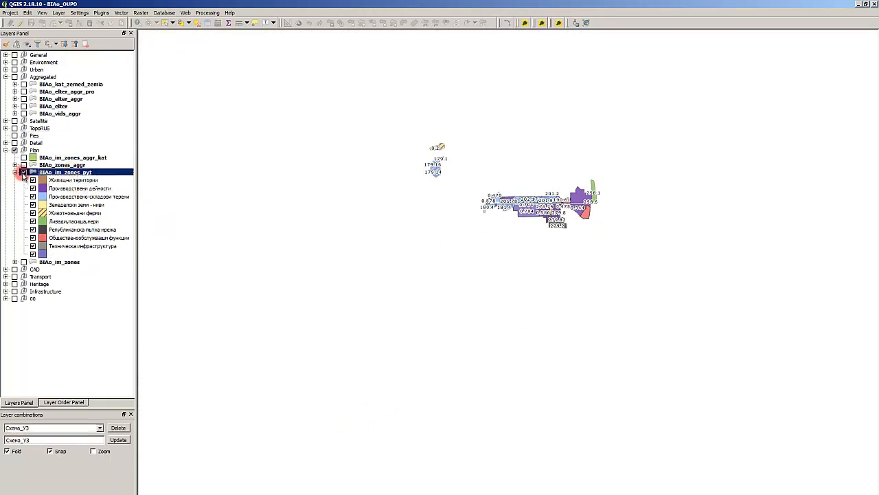
left_click(15, 172)
left_click(15, 172)
right_click(61, 175)
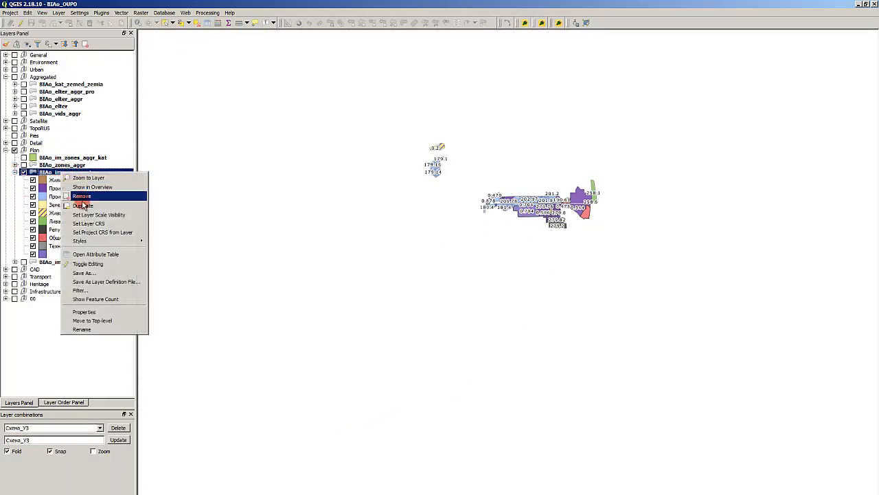
left_click(83, 195)
left_click(426, 288)
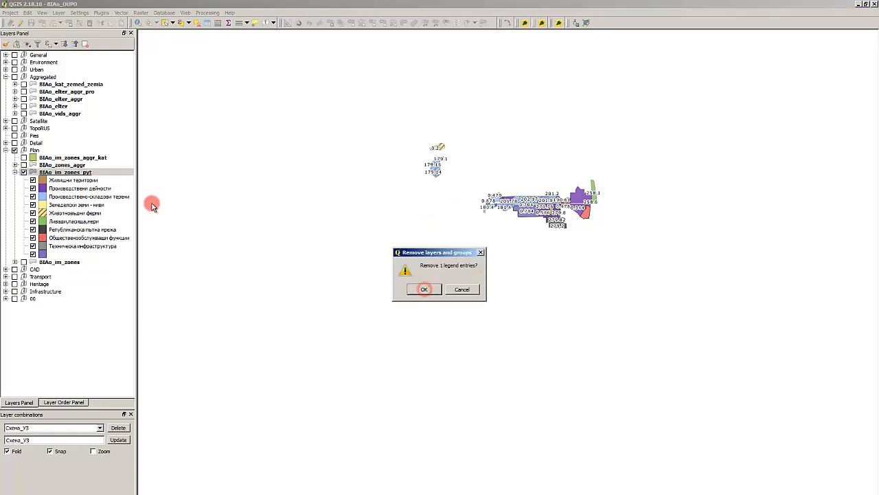
- Show the BIAo_im_zones_aggr_kat layer to check its contents, and remove it from the Plan group
left_click(82, 158)
left_click(24, 158)
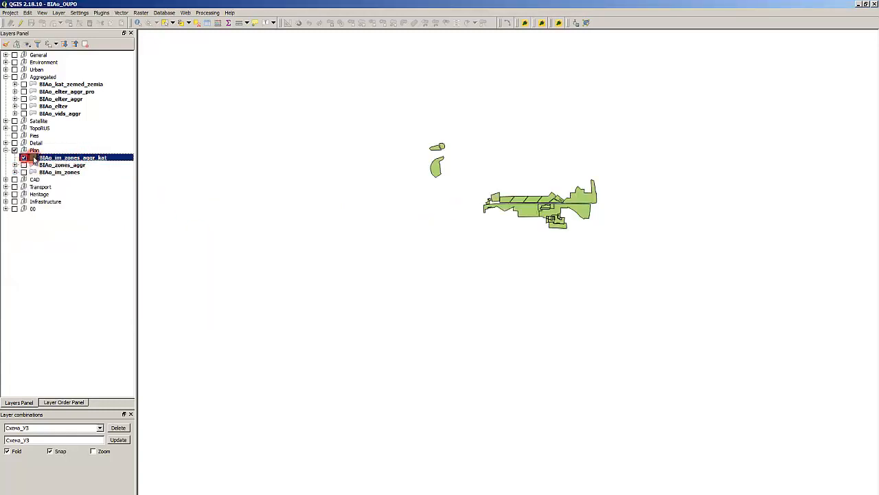
right_click(67, 157)
left_click(89, 180)
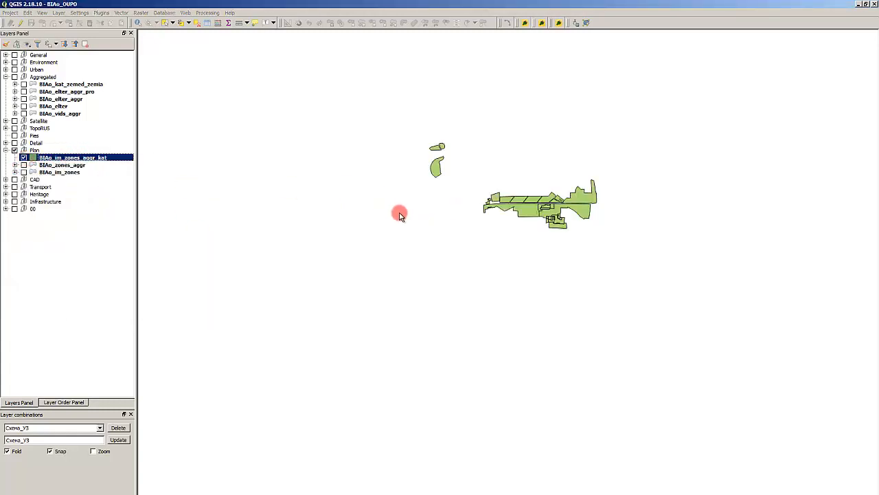
left_click(426, 287)
- Expand the CAD group and remove its BIAo_sg layer
left_click(78, 158)
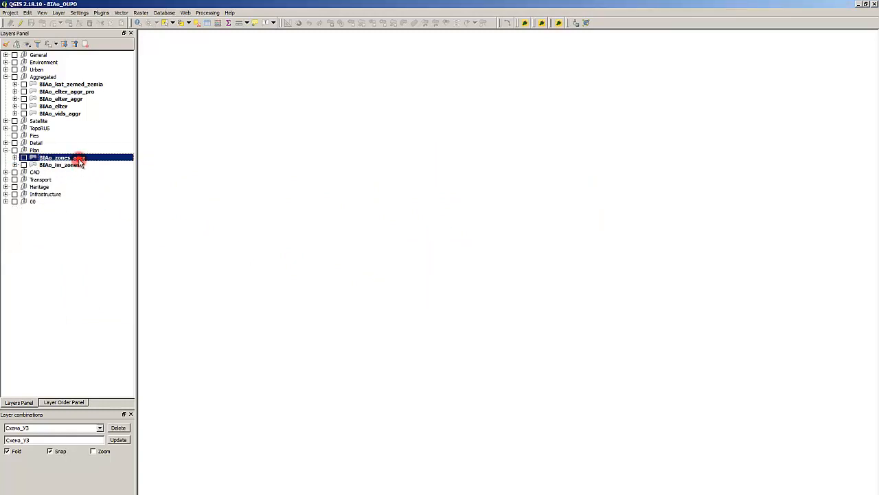
left_click(69, 166)
left_click(5, 172)
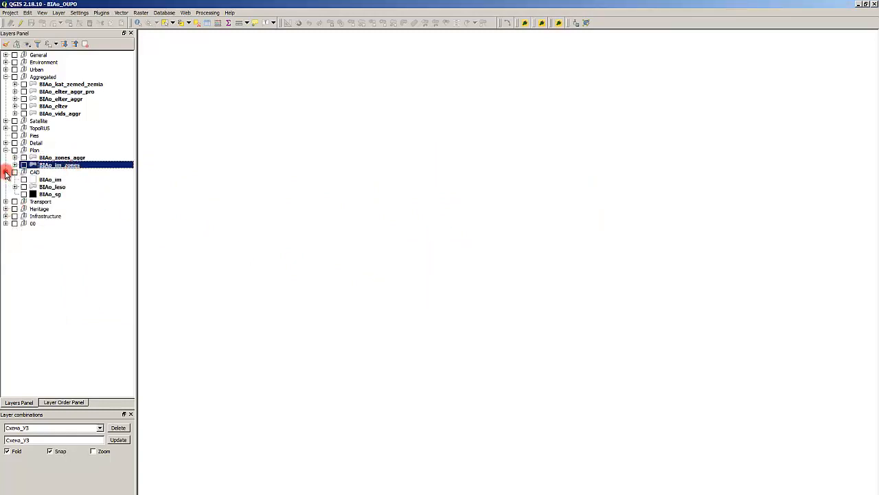
right_click(49, 194)
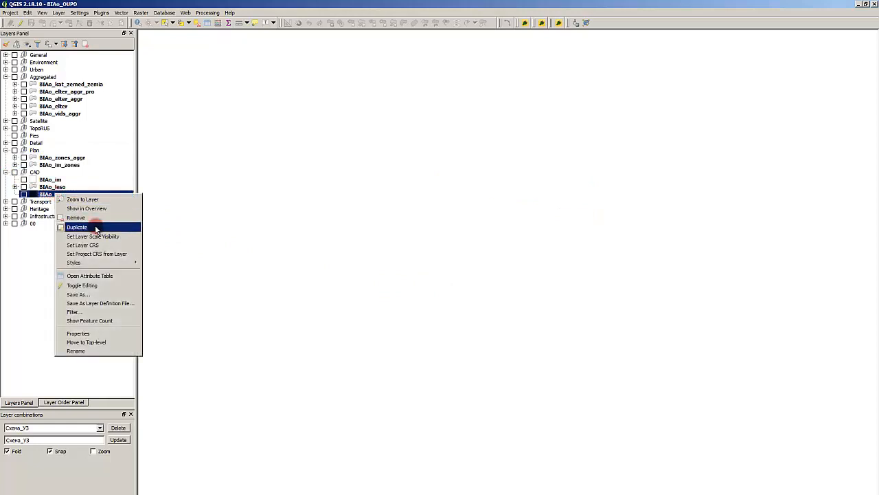
left_click(140, 215)
left_click(426, 288)
left_click(73, 199)
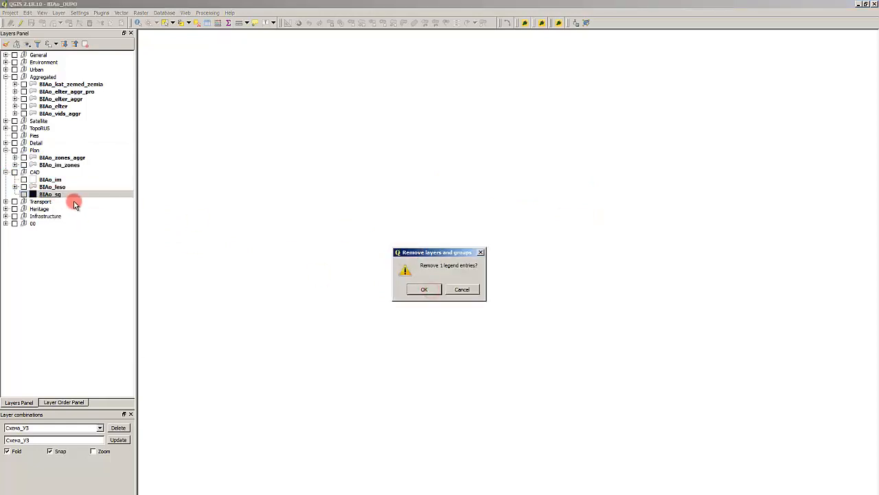
- Expand the Transport group and apply the saved layer combination ОУП to the map
left_click(6, 194)
left_click(88, 202)
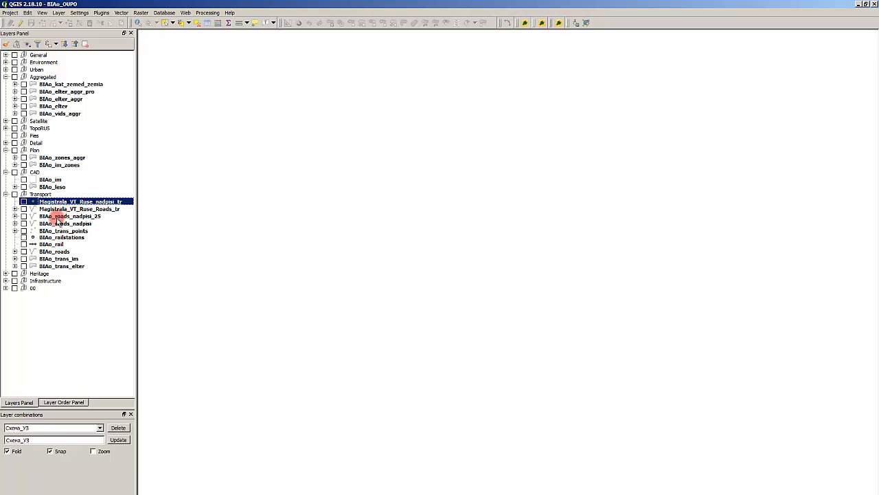
left_click(49, 428)
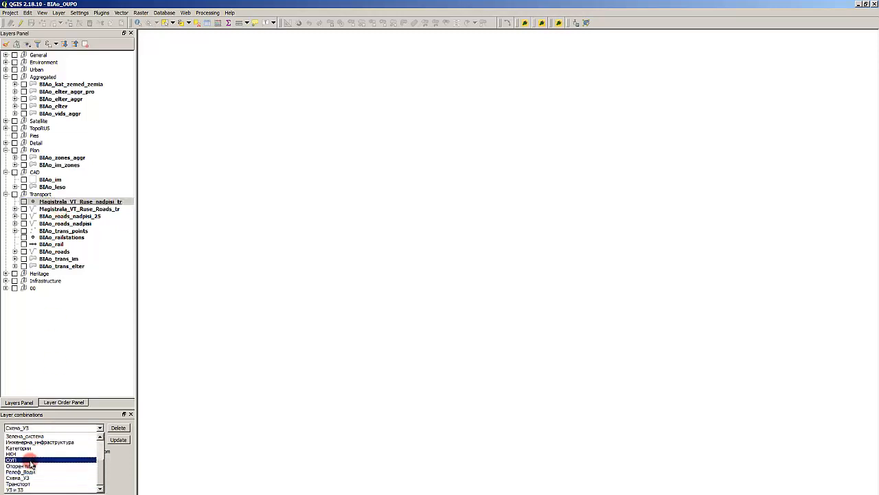
left_click(34, 460)
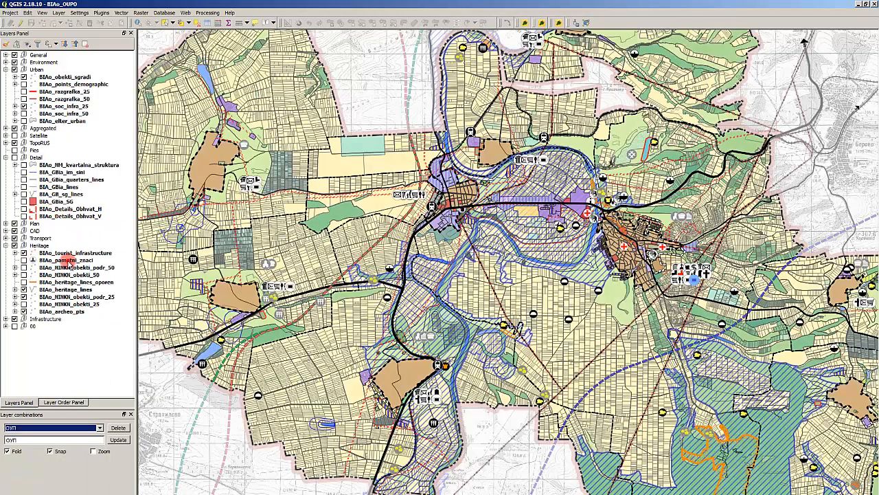
- Collapse the Heritage group and remove the Magistrala_VT_Ruse_nadpisi_tr layer from the Transport group
left_click(58, 260)
left_click(5, 245)
left_click(5, 237)
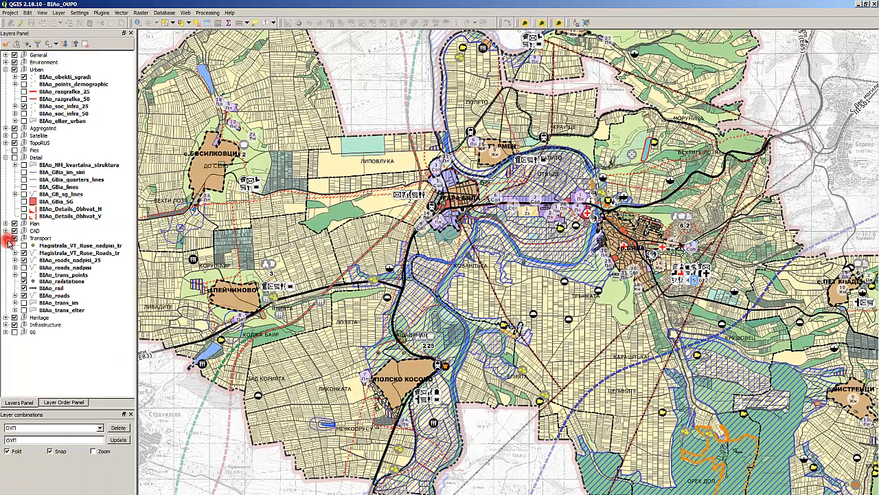
left_click(69, 246)
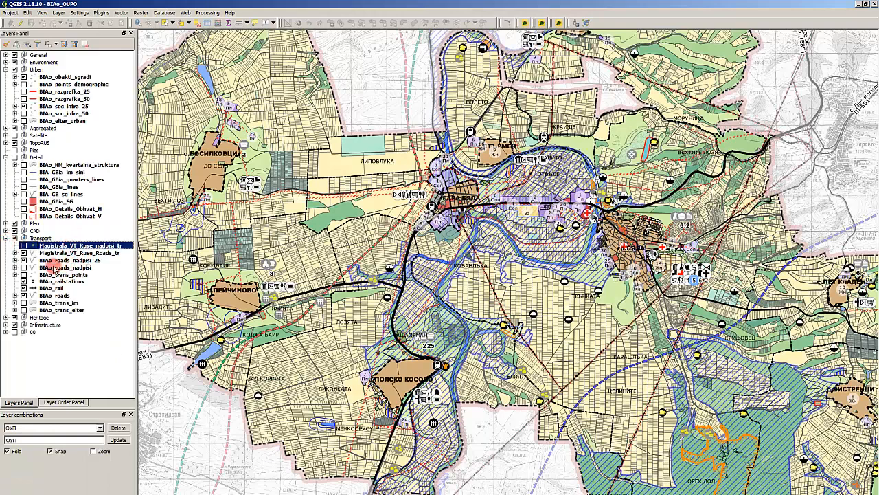
right_click(81, 245)
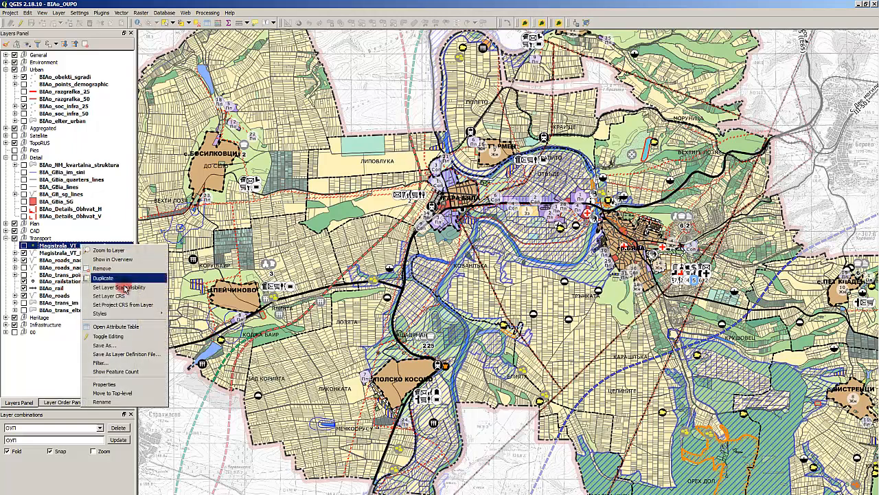
left_click(121, 271)
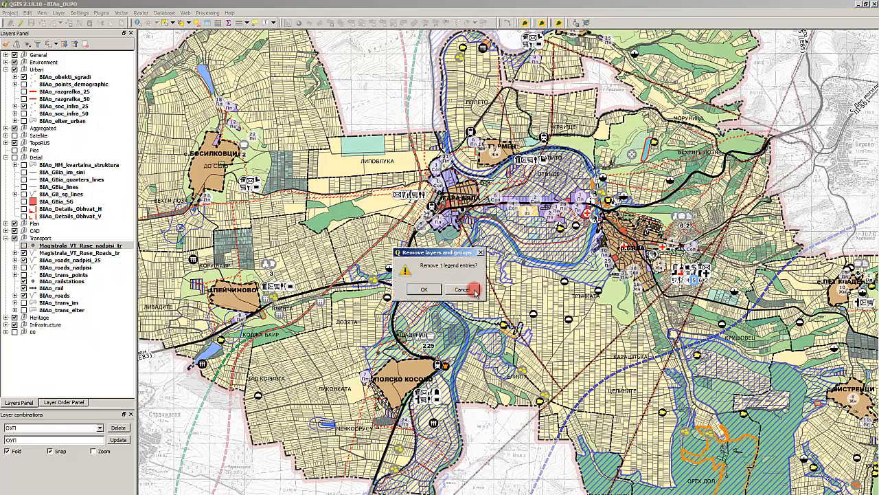
left_click(424, 288)
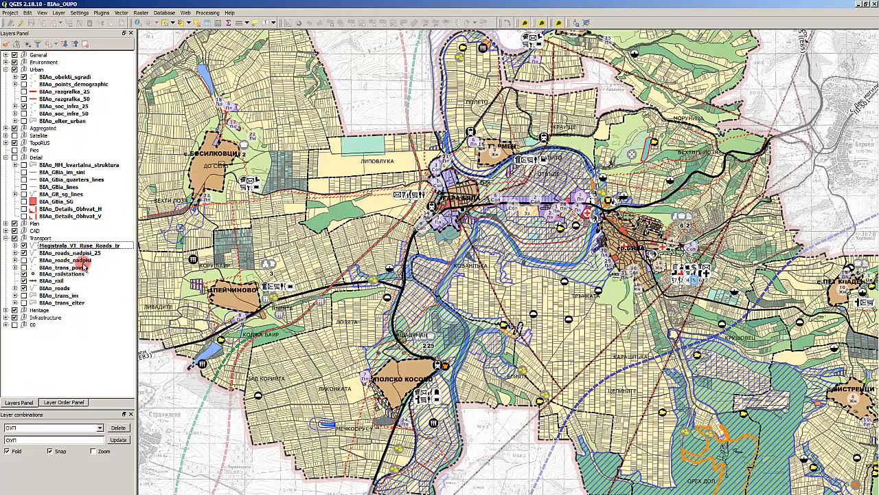
left_click(82, 260)
left_click(79, 273)
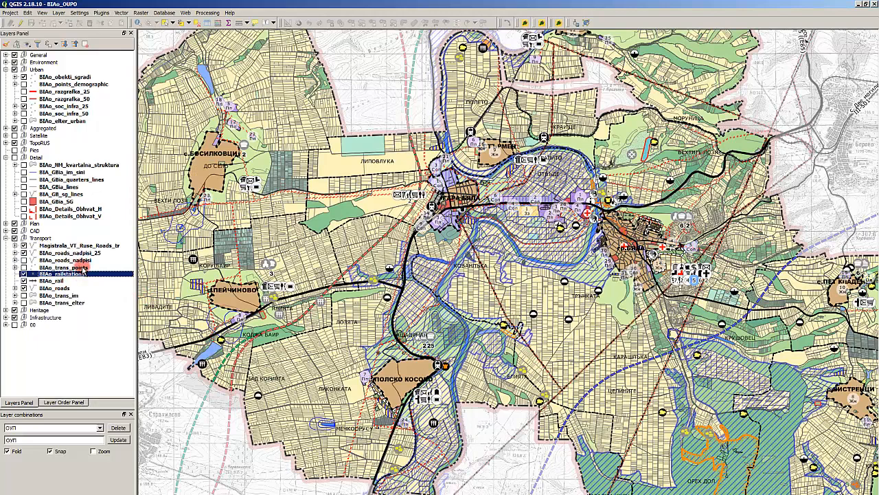
left_click(82, 261)
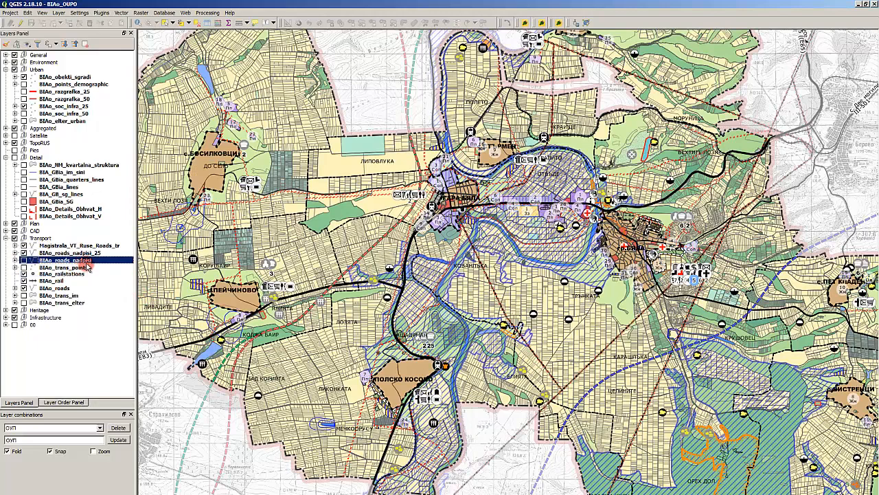
right_click(88, 262)
left_click(132, 284)
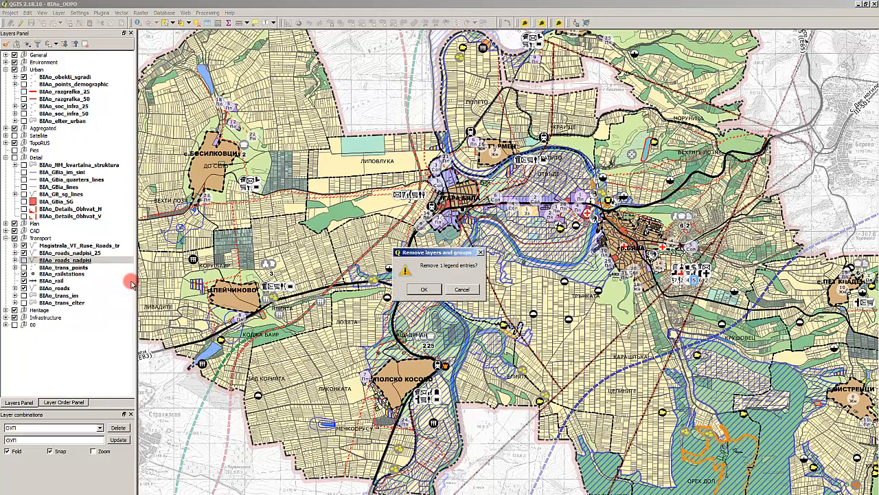
left_click(462, 288)
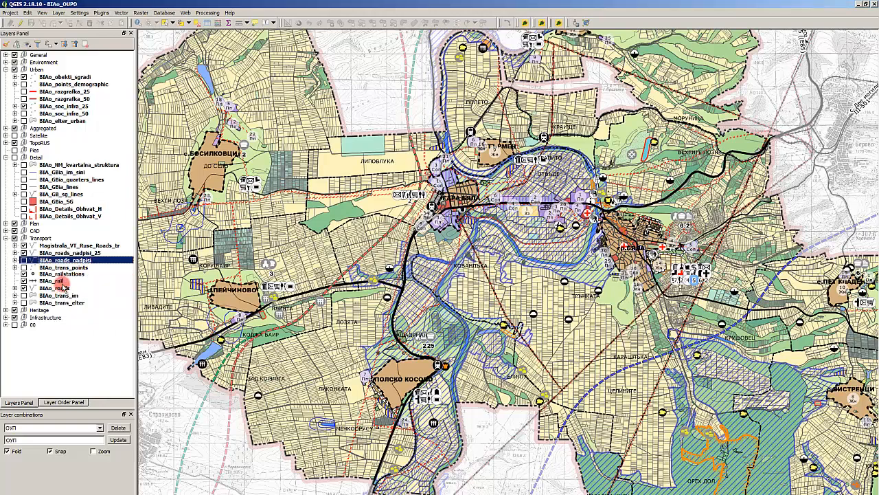
- Show the Transport group's BIAo_trans_points layer on the map, including its Пътен възел category
left_click(72, 268)
right_click(73, 272)
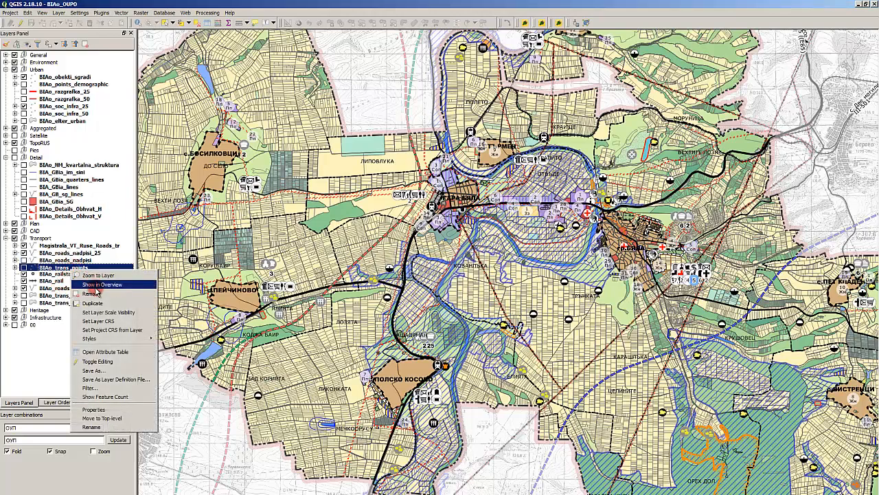
left_click(16, 268)
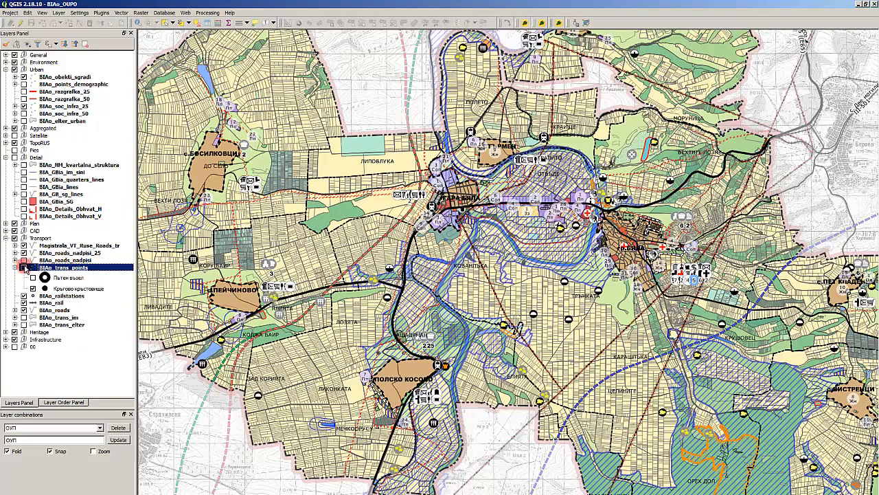
left_click(32, 277)
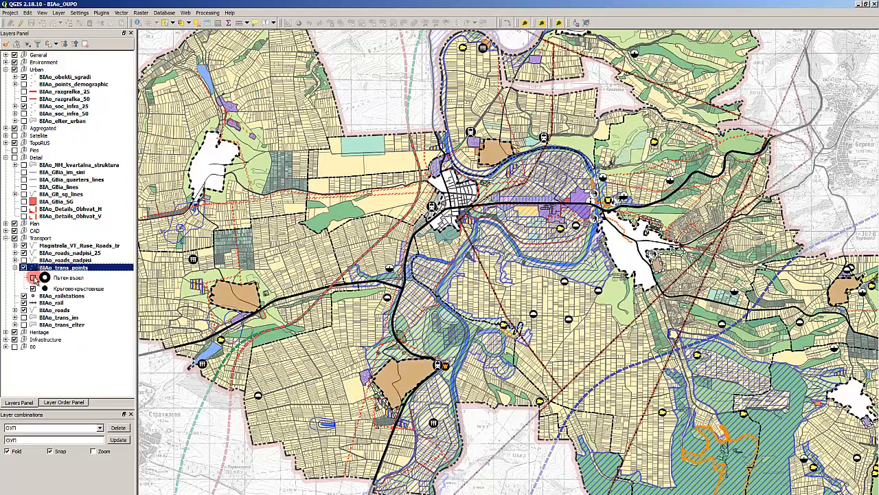
left_click(32, 278)
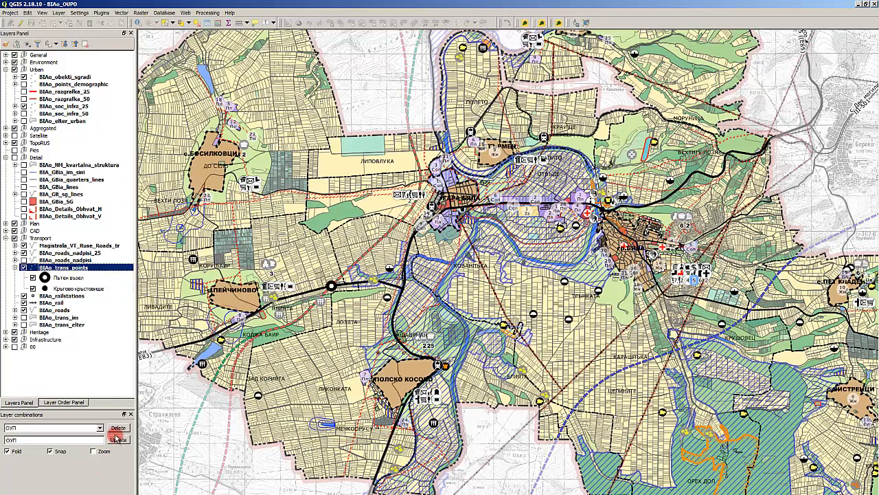
- Remove the BIAo_trans_im and BIAo_trans_elter layers from the Transport group together
left_click(69, 296)
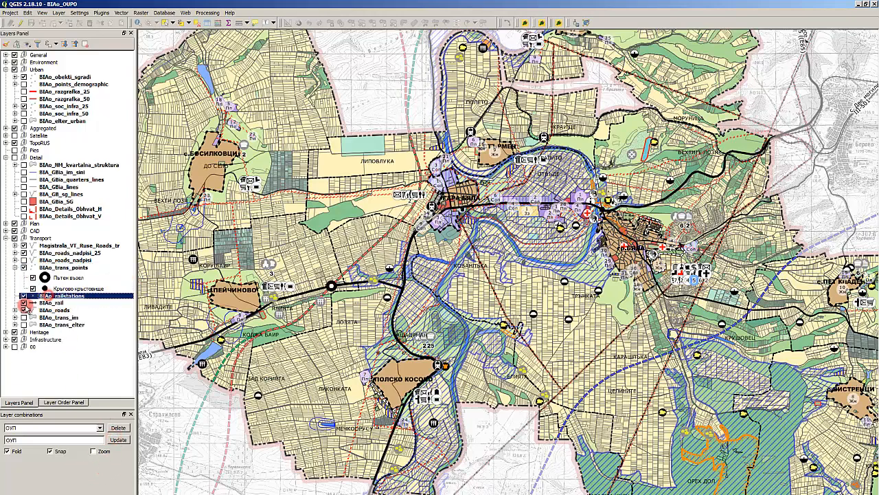
left_click(52, 310)
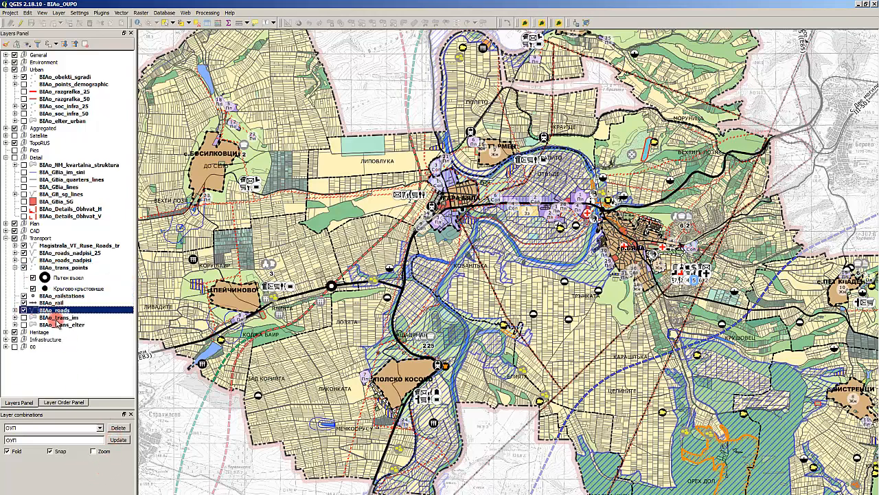
left_click(60, 318)
left_click(71, 326, "ctrl")
right_click(71, 326)
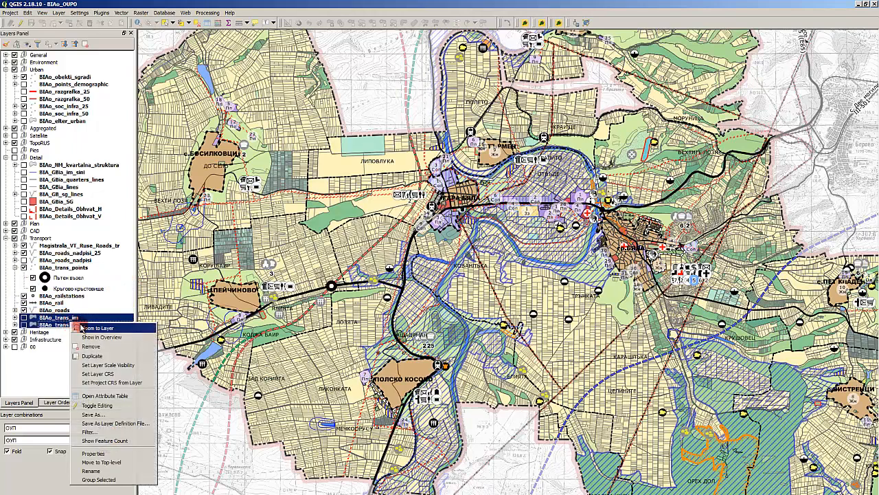
left_click(103, 342)
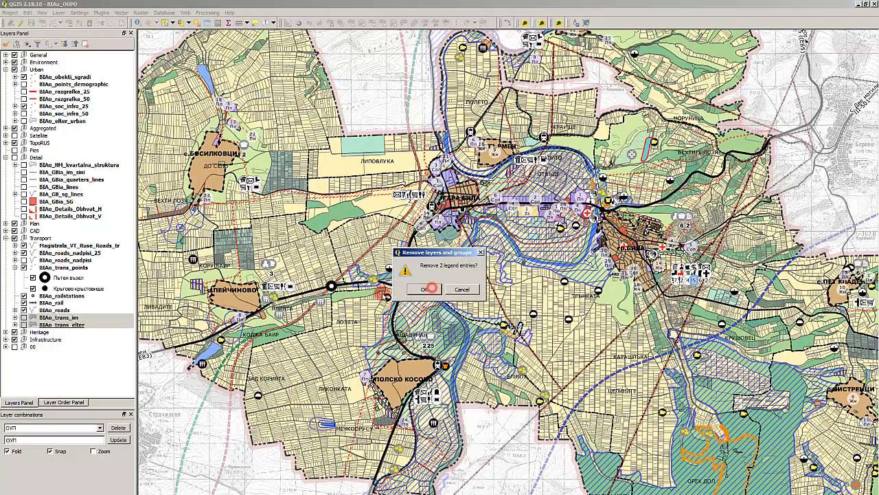
left_click(416, 289)
- Expand the Heritage group and apply the saved layer combination НКН to the map
left_click(79, 325)
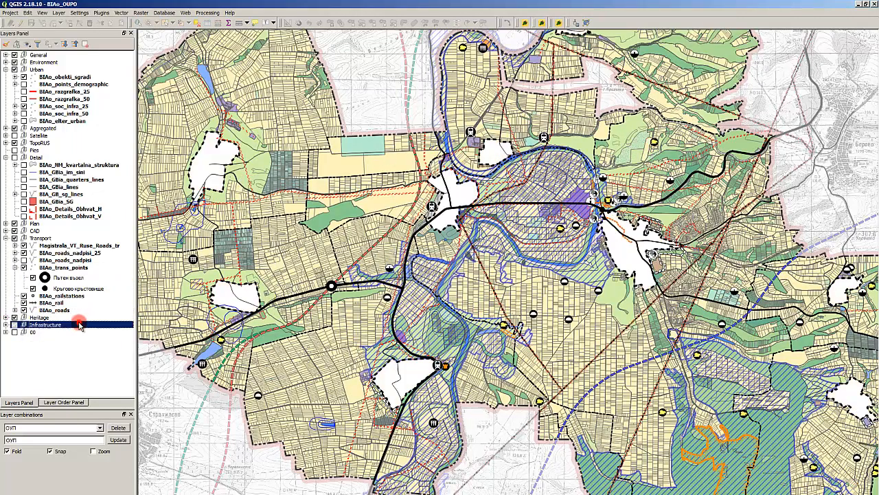
left_click(6, 317)
left_click(61, 327)
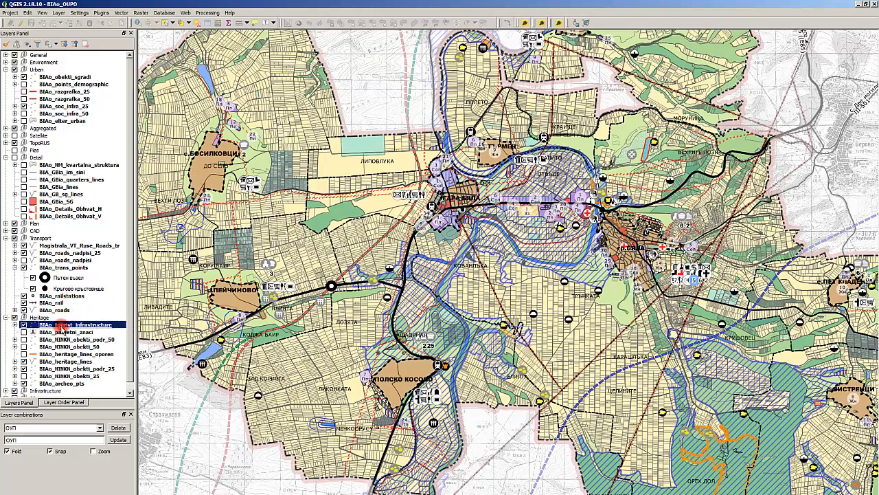
left_click(66, 346)
left_click(71, 354)
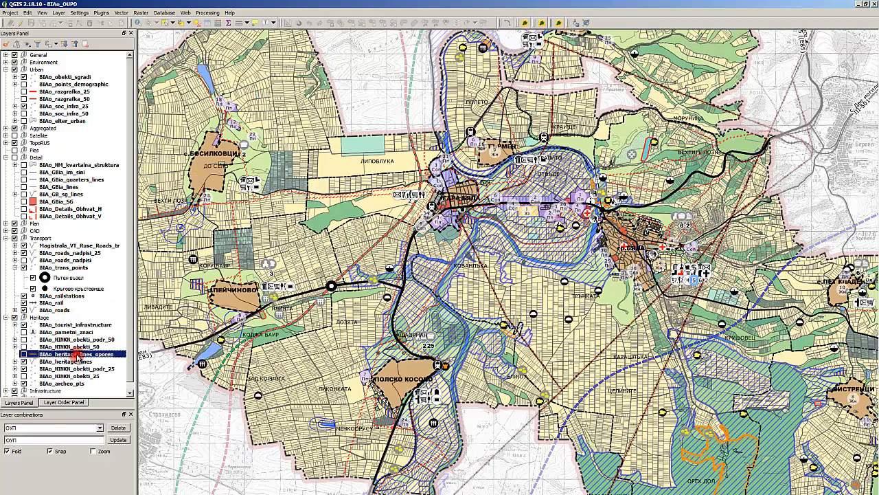
left_click(42, 429)
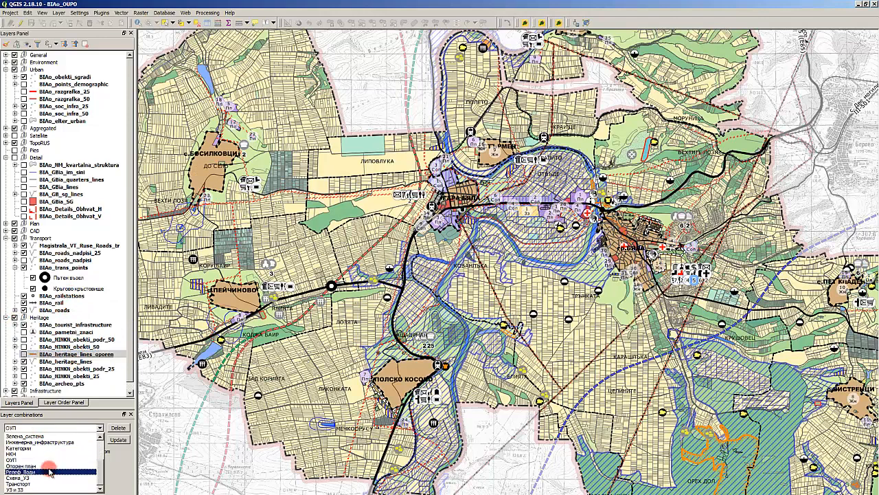
left_click(45, 454)
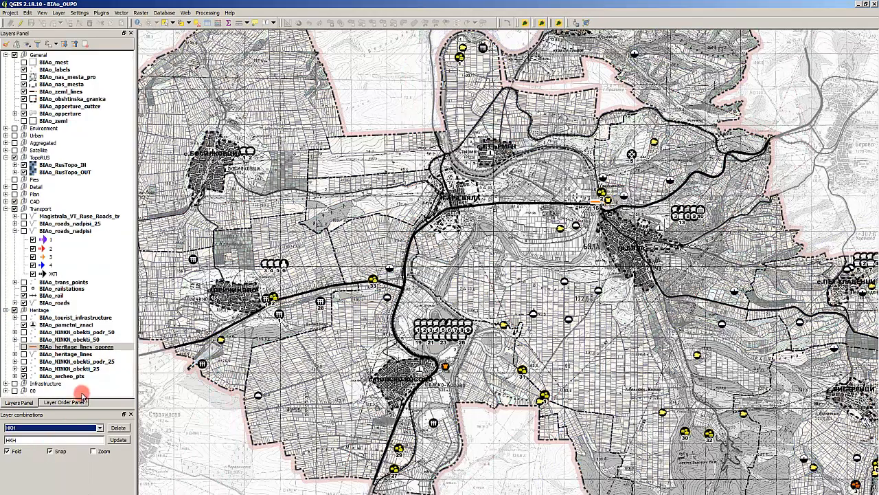
- Examine the Heritage group's heritage line, archaeology and NINKN object layers, including the symbol categories of BIAo_heritage_lines and BIAo_NINKN_obekti_50
left_click(56, 333)
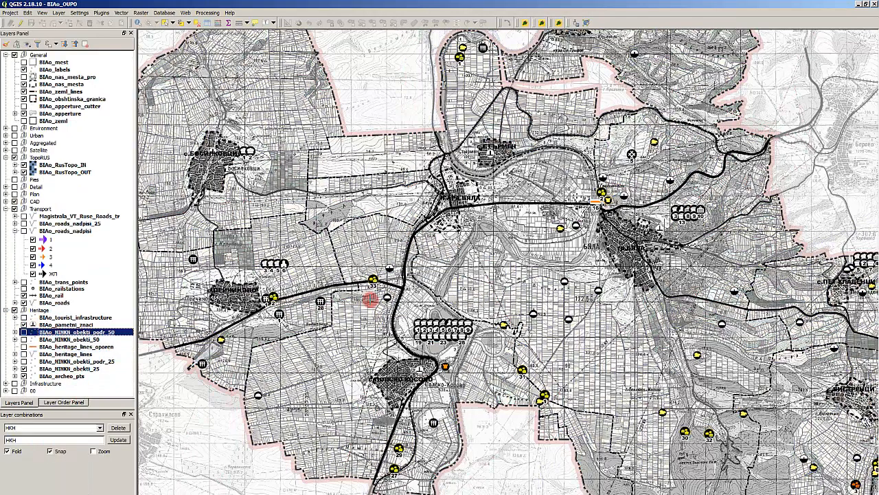
left_click(52, 361)
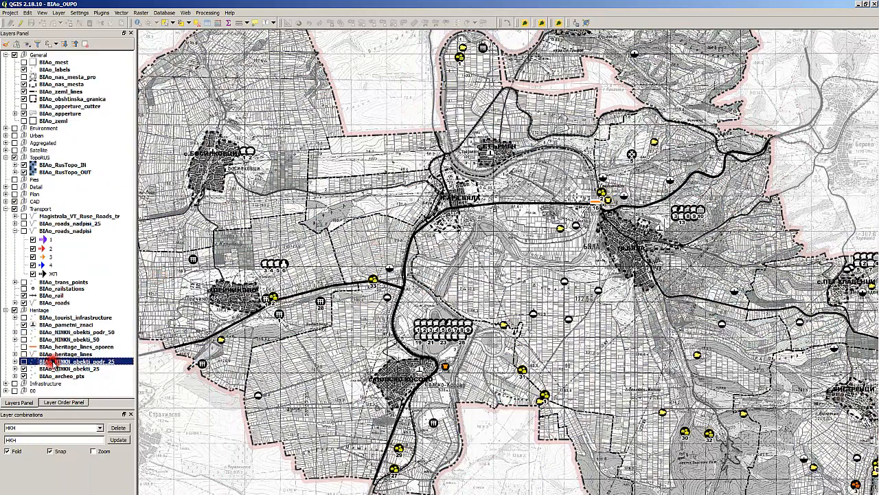
left_click(61, 354)
left_click(16, 353)
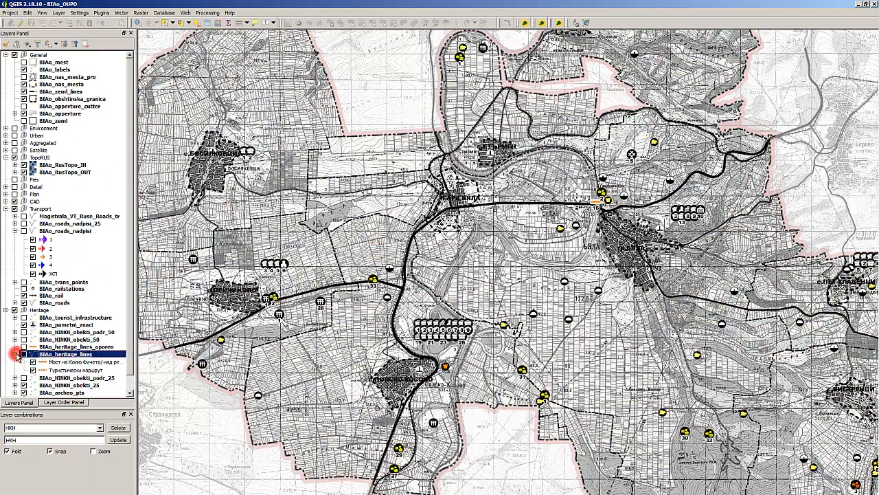
left_click(16, 353)
left_click(36, 347)
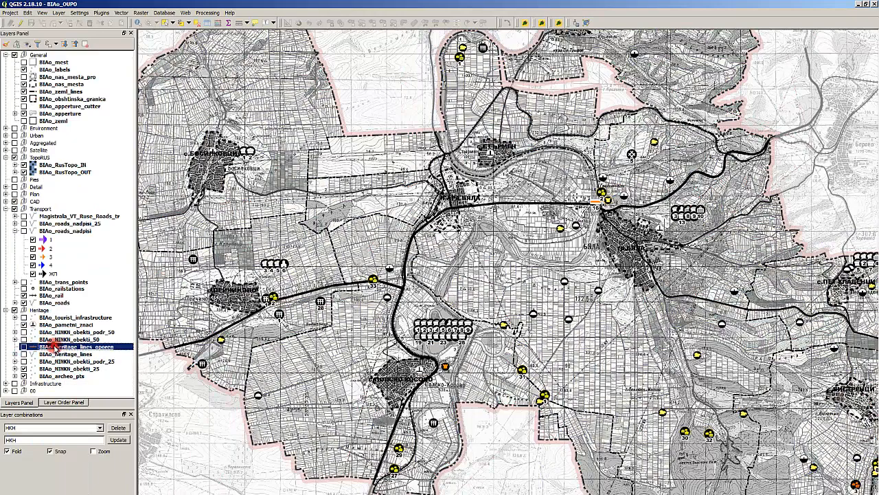
left_click(69, 339)
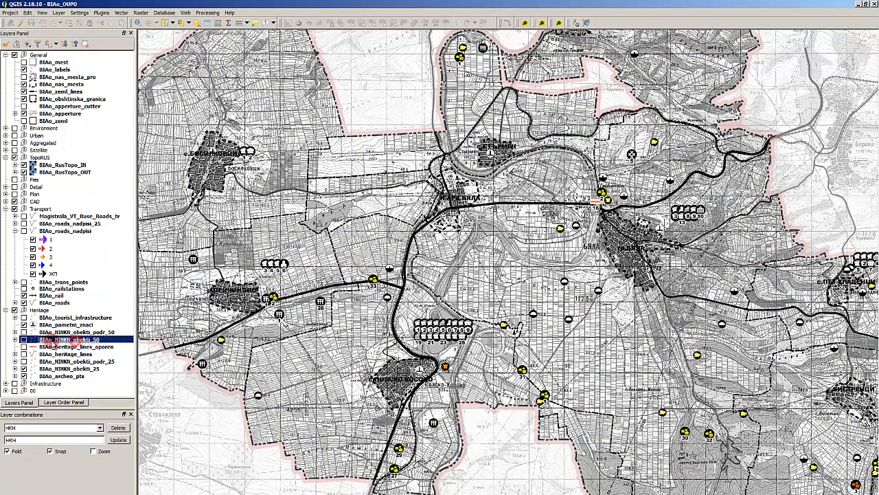
left_click(15, 339)
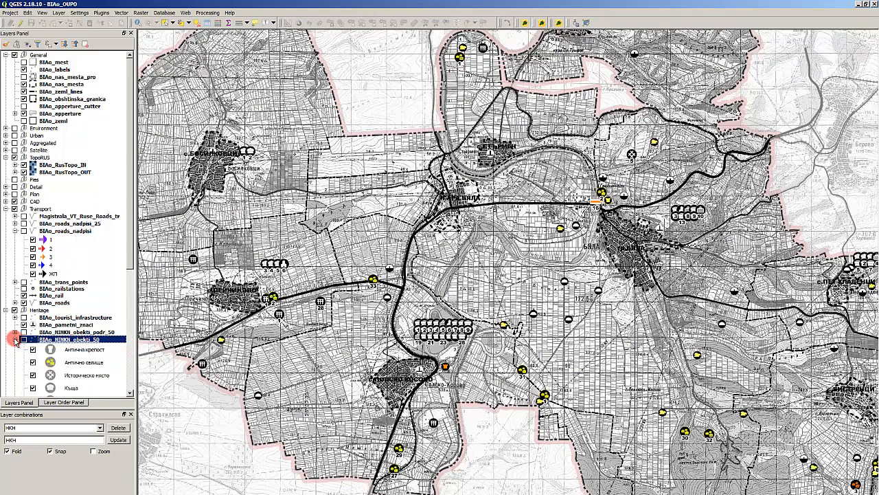
left_click(15, 340)
left_click(81, 332)
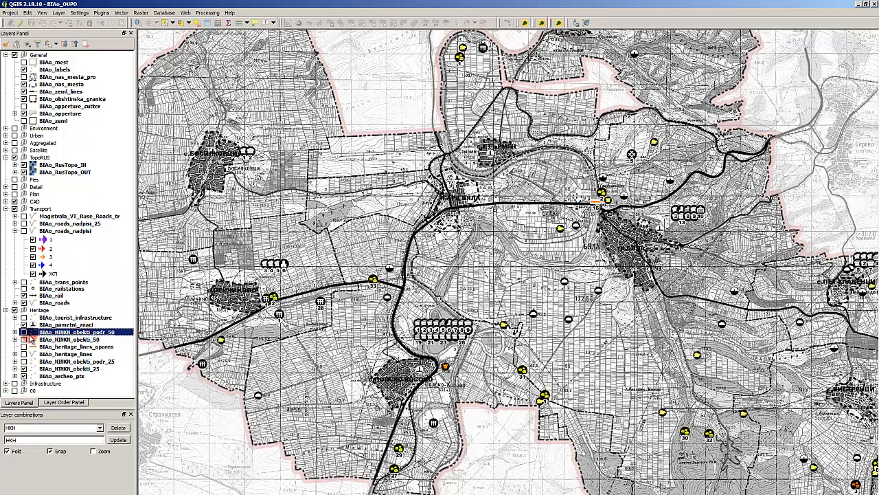
left_click(63, 340)
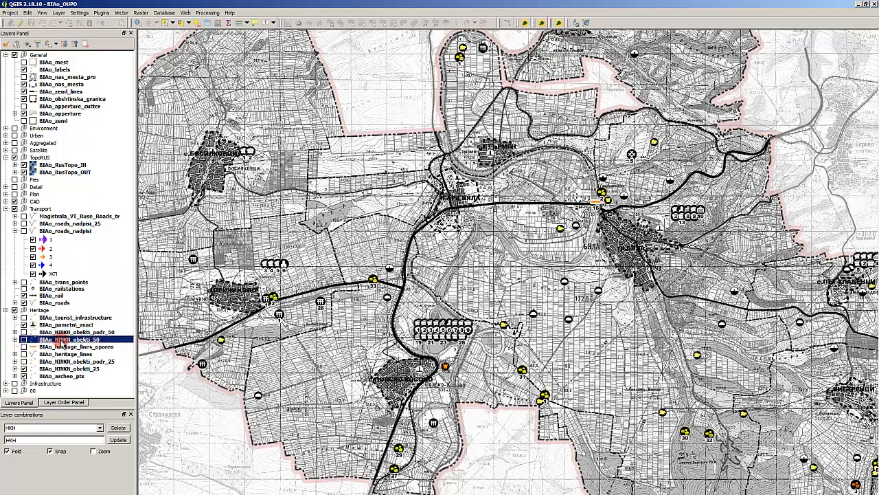
left_click(67, 377)
left_click(67, 369)
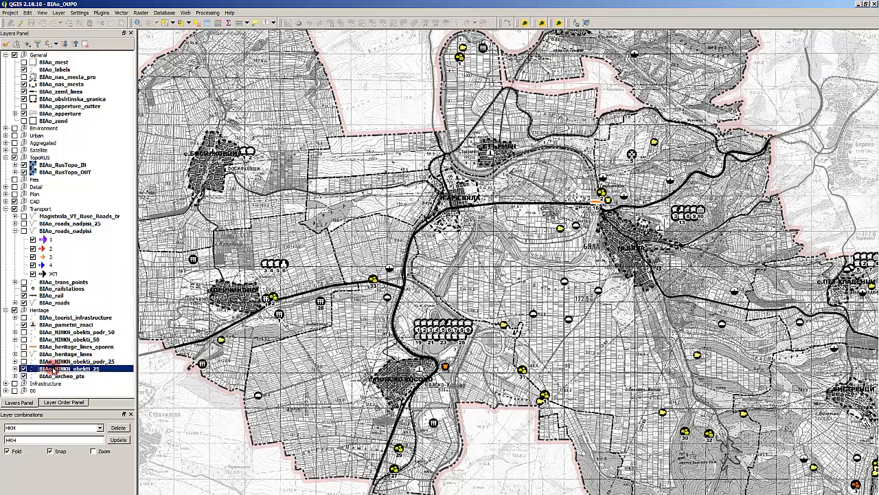
left_click(78, 360)
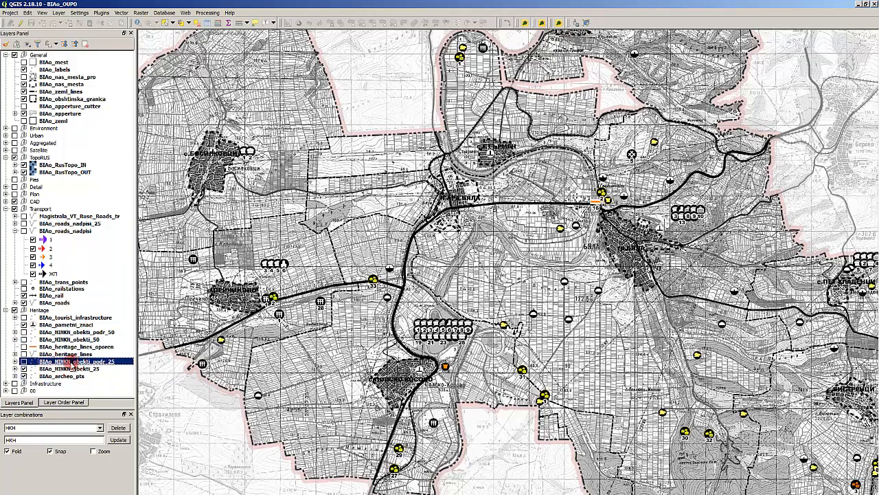
- Remove the BIAo_NINKN_obekti_podr_50 and BIAo_NINKN_obekti_50 layers from the Heritage group together
left_click(92, 340)
left_click(92, 332, "ctrl")
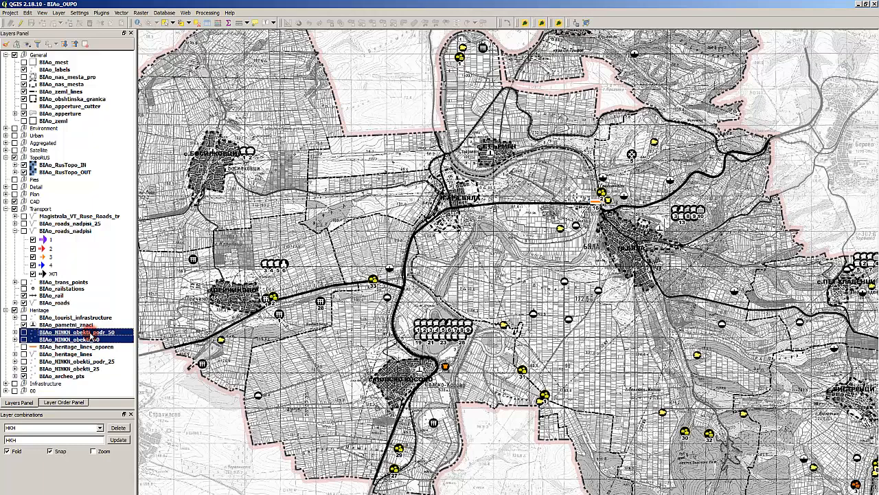
right_click(89, 333)
left_click(113, 354)
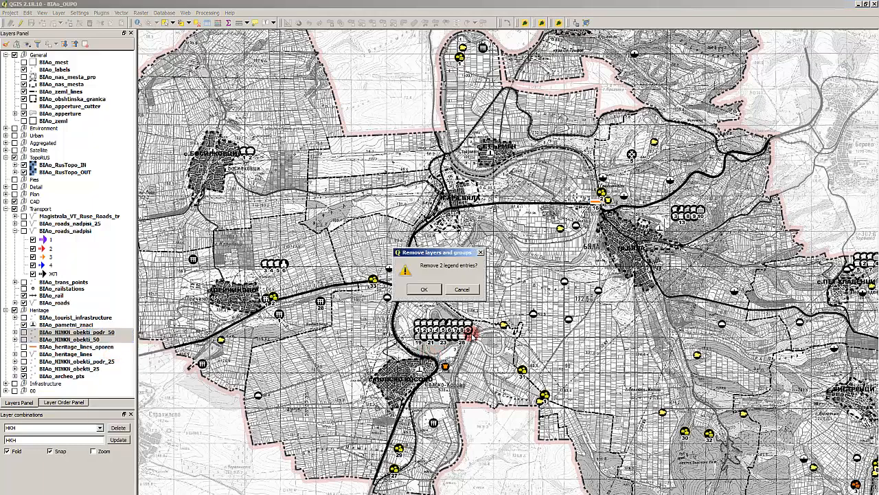
left_click(424, 289)
left_click(86, 338)
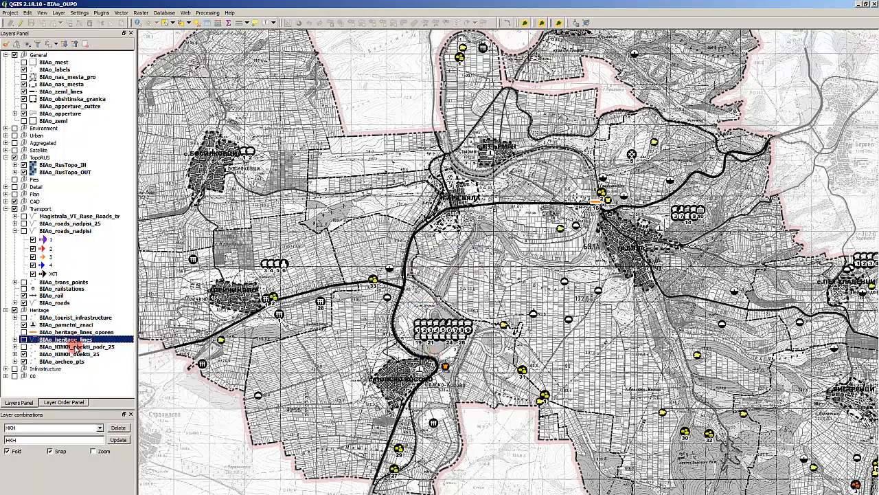
left_click(69, 325)
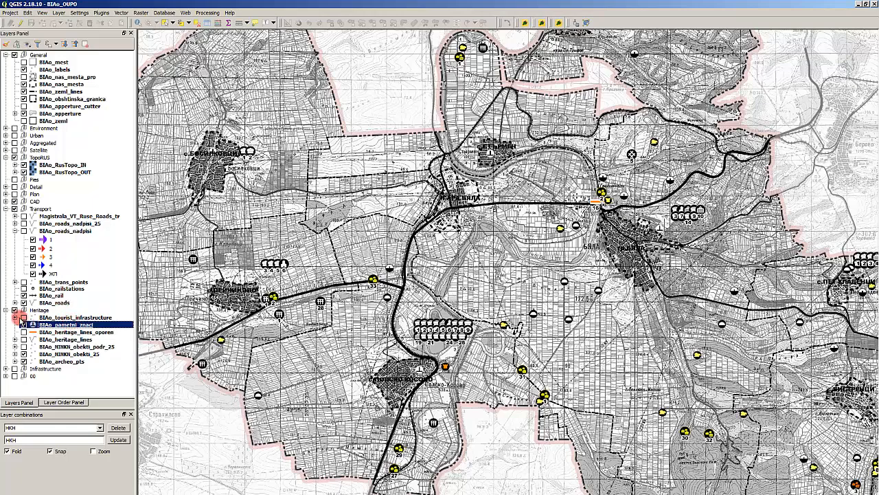
left_click(55, 346)
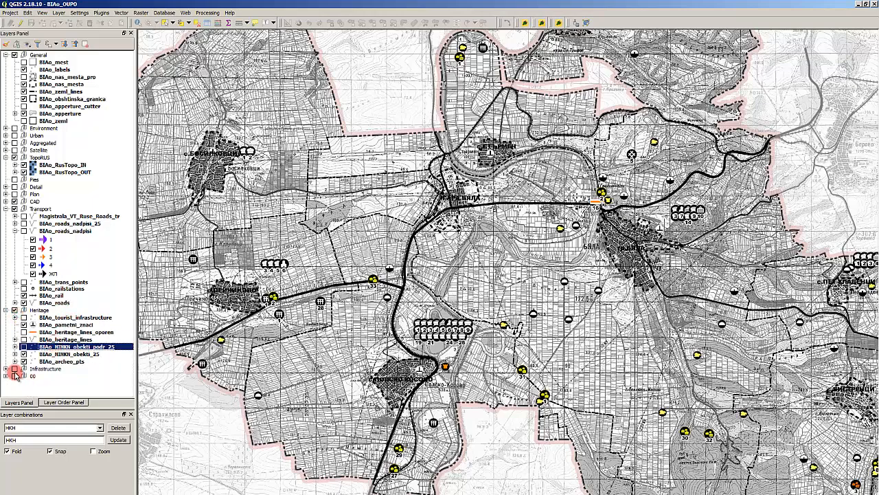
- Expand the Infrastructure group and apply the saved layer combination Инженерна_инфраструктура to the map
left_click(25, 428)
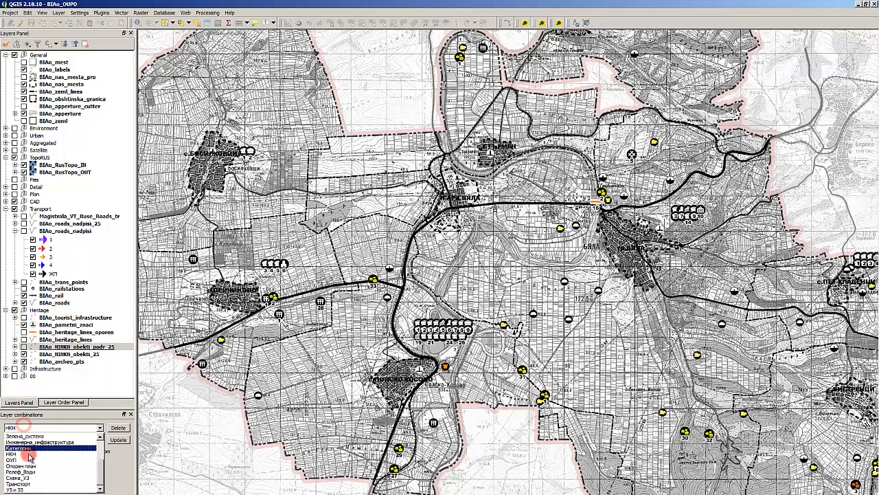
left_click(6, 369)
left_click(69, 376)
scroll(68, 376, "down", 2)
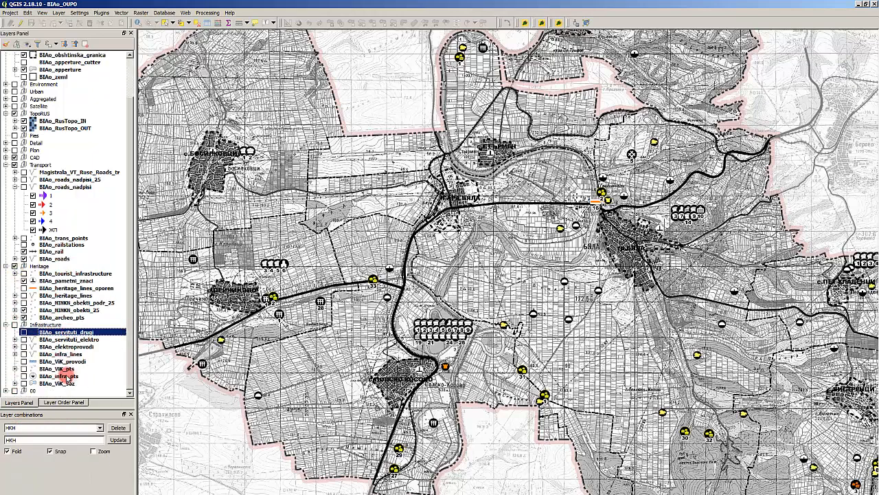
left_click(51, 427)
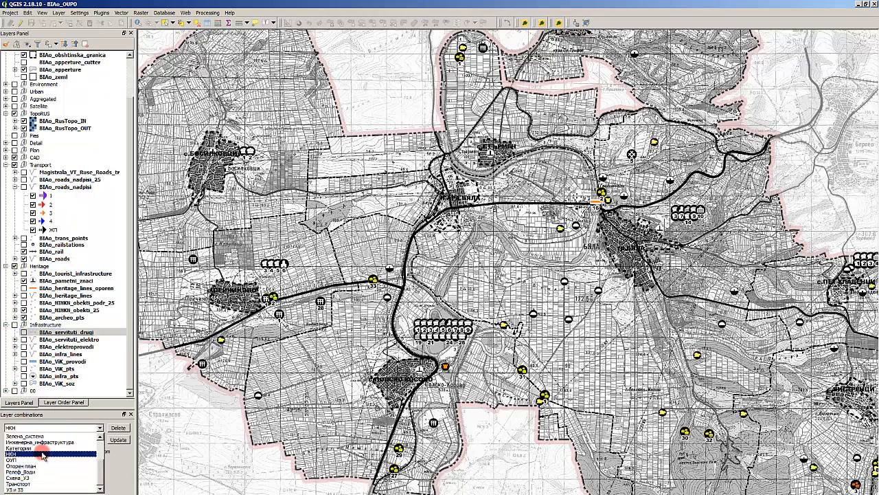
left_click(90, 443)
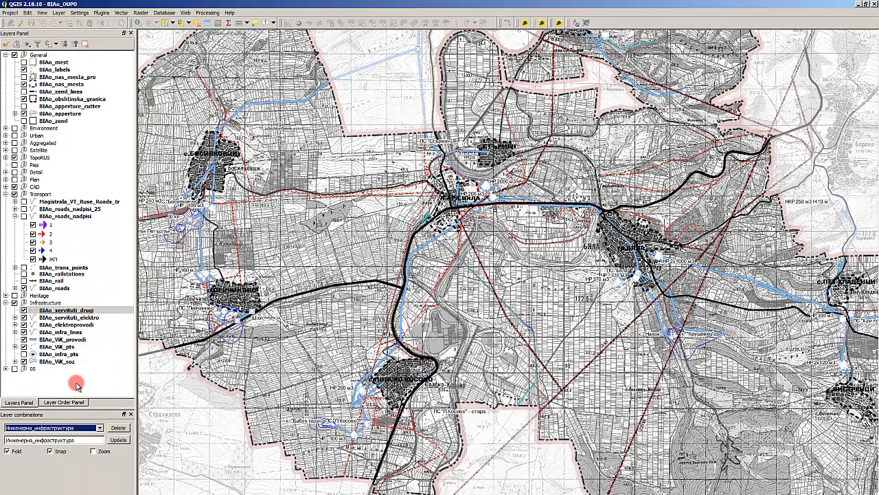
- Review the Infrastructure group's layers, including BIAo_servituti_drugi, BIAo_infra_lines and BIAo_infra_pts, against the applied combination
left_click(71, 311)
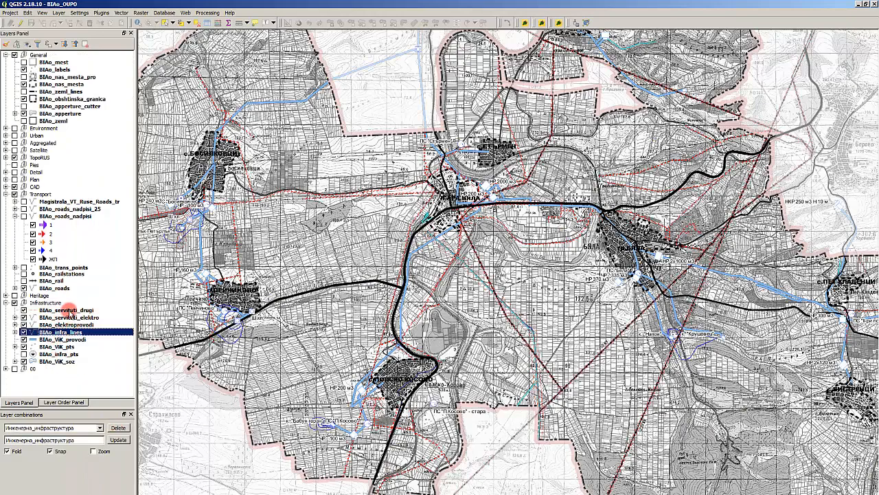
left_click(66, 356)
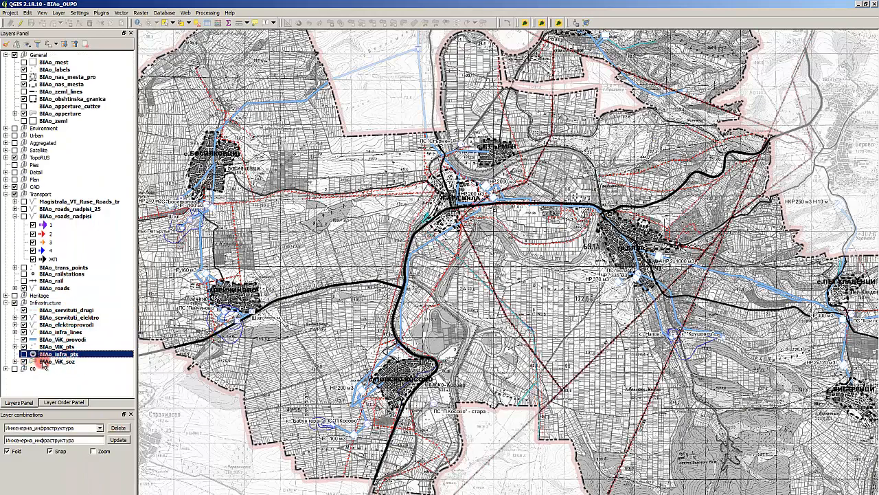
left_click(47, 359)
left_click(53, 353)
left_click(62, 333)
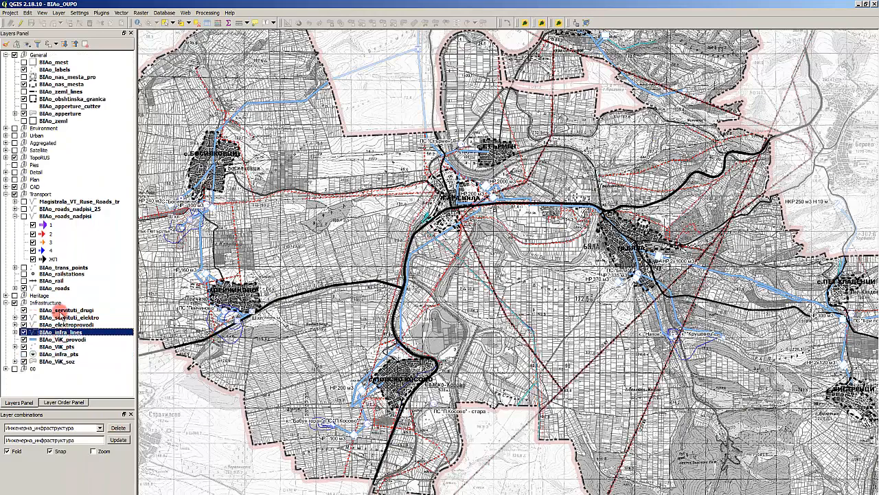
left_click(61, 310)
left_click(42, 427)
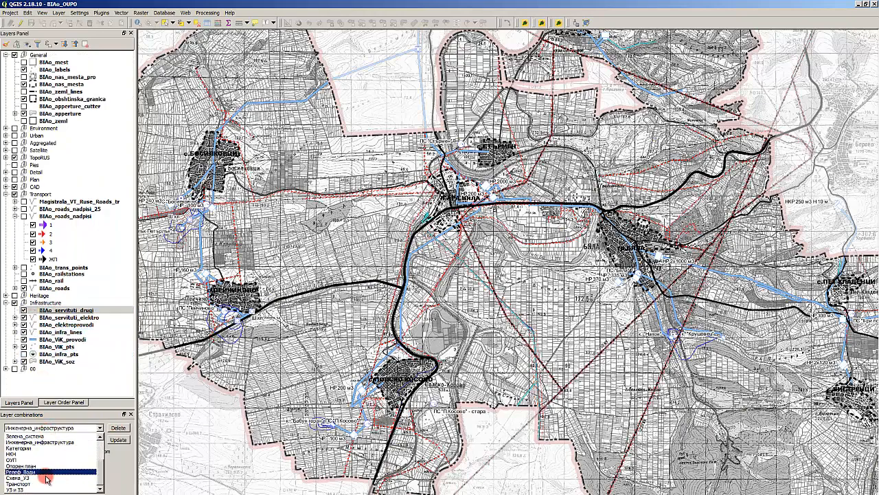
- Expand the 00 group at the end of the layer tree and remove the whole group with its layers
left_click(42, 369)
left_click(5, 369)
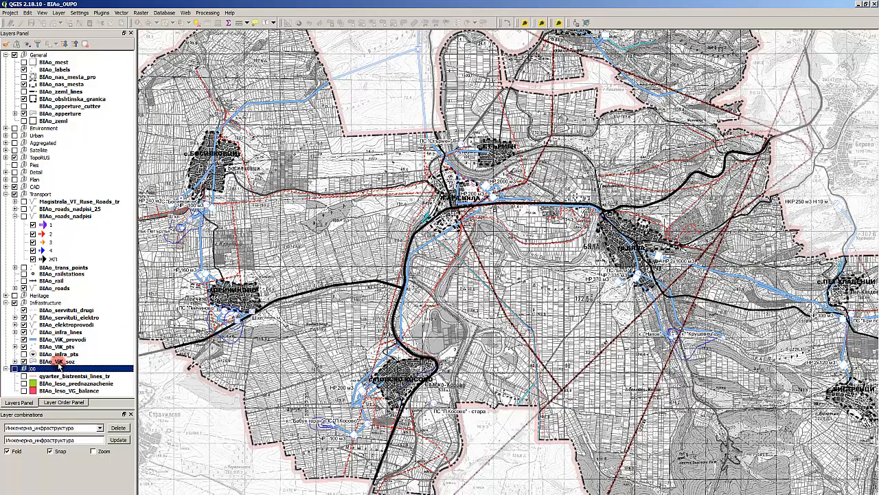
right_click(58, 368)
left_click(100, 382)
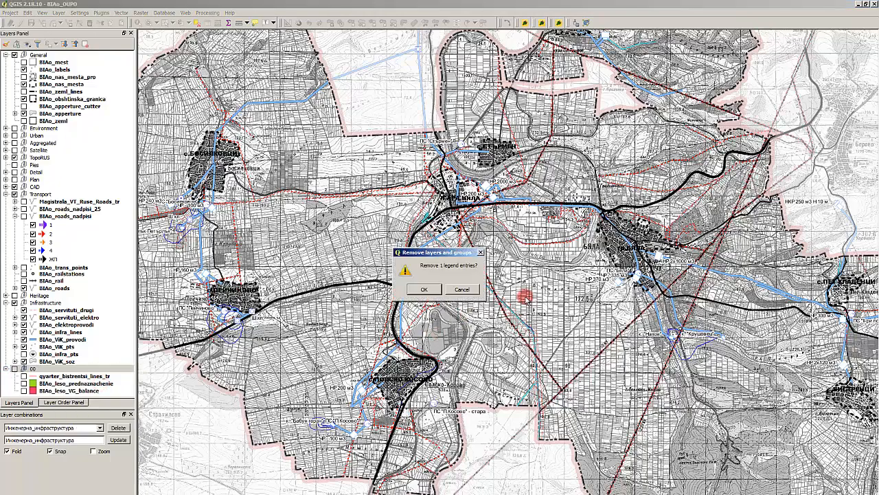
left_click(431, 292)
- Expand the Detail group and apply the saved layer combination Детайли НМ to the map
left_click(80, 215)
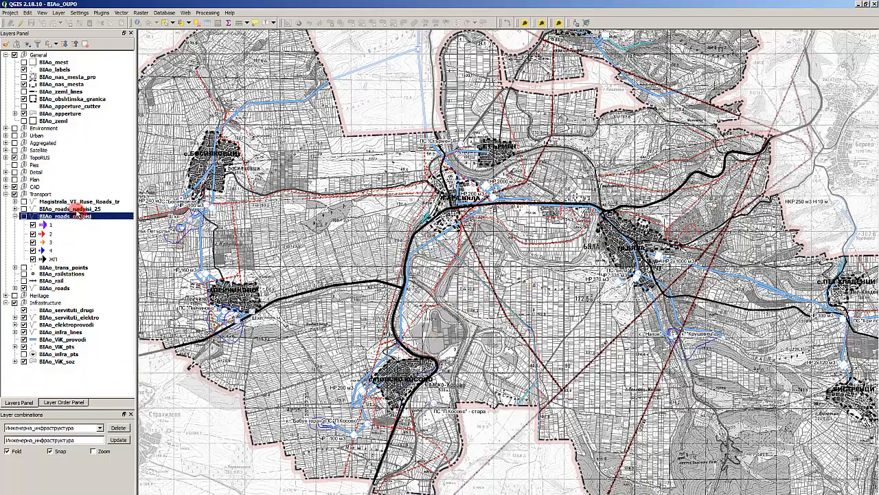
left_click(6, 179)
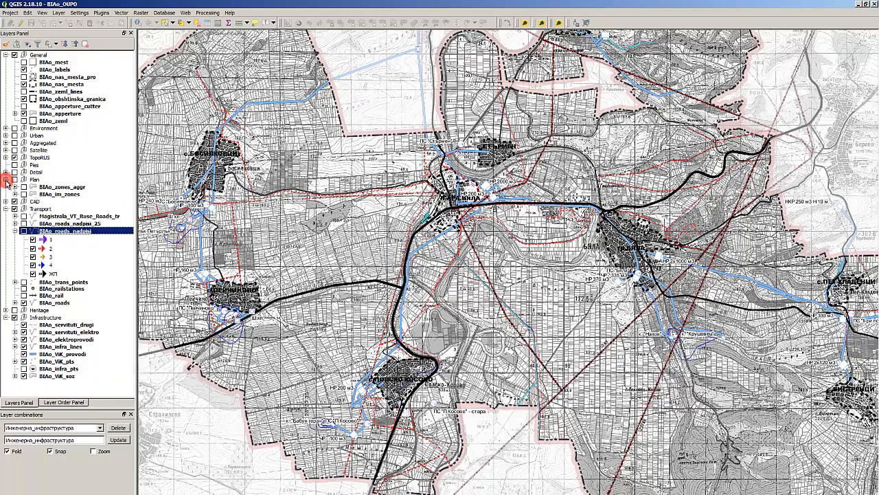
left_click(5, 180)
left_click(6, 173)
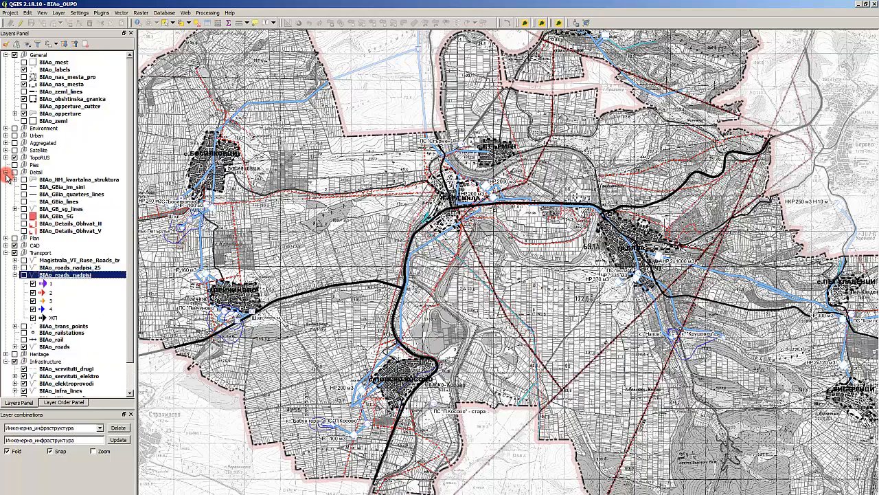
left_click(72, 195)
left_click(66, 201)
left_click(61, 427)
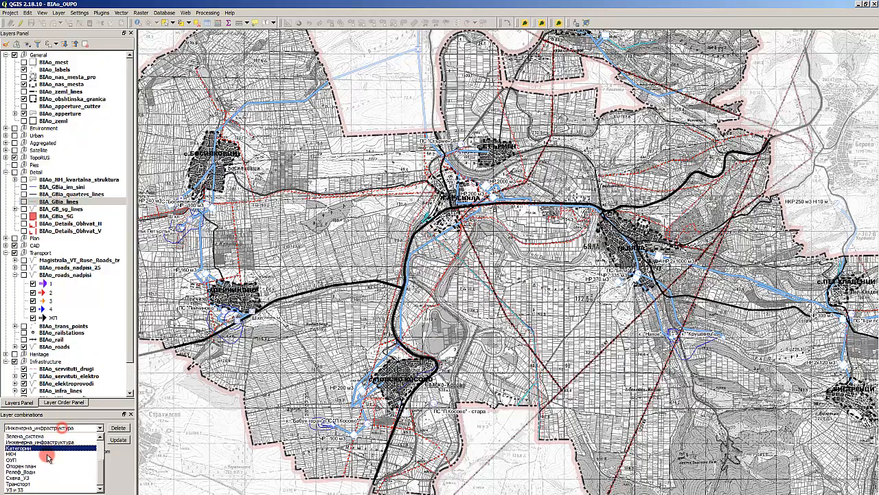
scroll(38, 481, "up", 3)
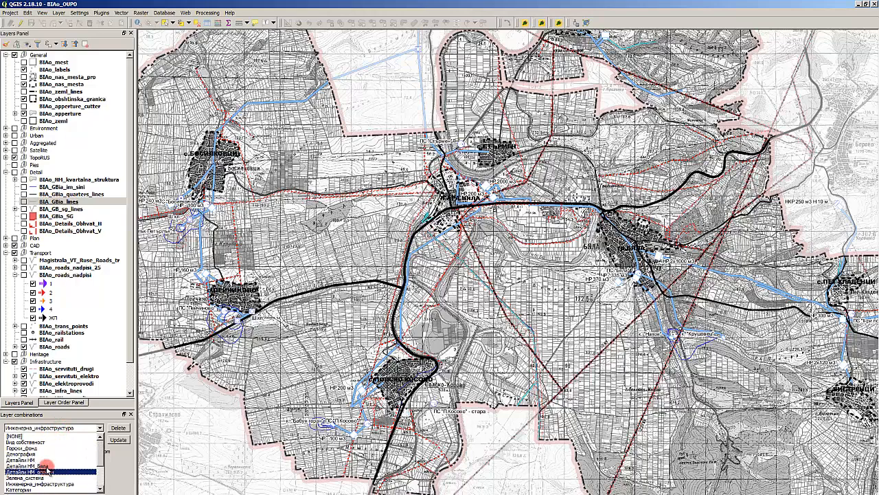
left_click(40, 458)
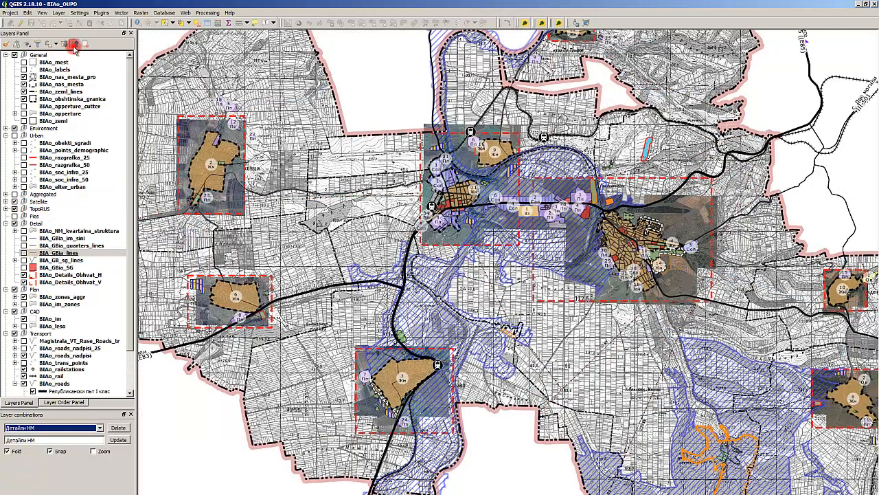
- Collapse the whole layer tree and reopen only the Detail group
left_click(75, 44)
left_click(6, 106)
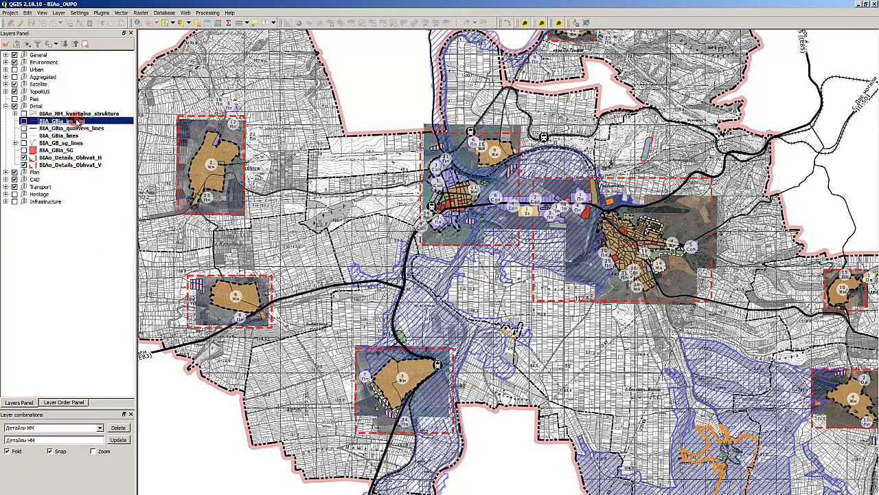
left_click(72, 129)
- Show the Detail group's BIA_GBia_im_sini layer, examine its lines over the settlement blocks, and hide it again
left_click(23, 121)
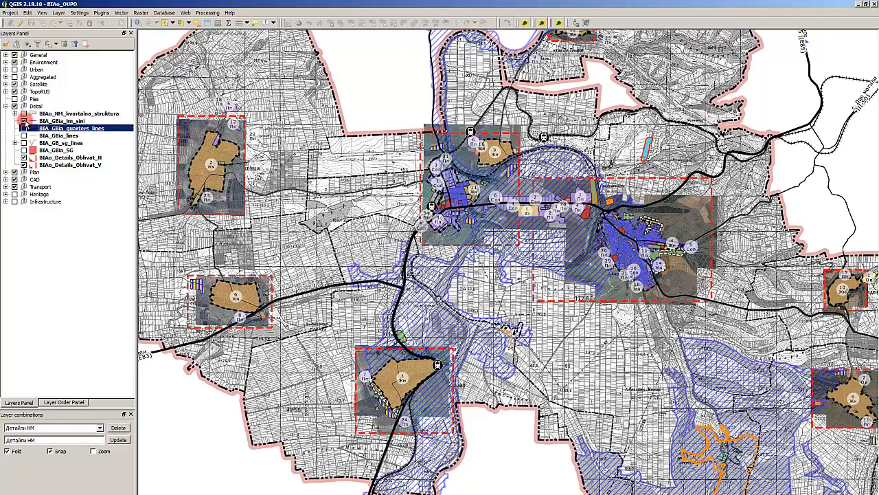
left_click(23, 121)
scroll(520, 199, "up", 3)
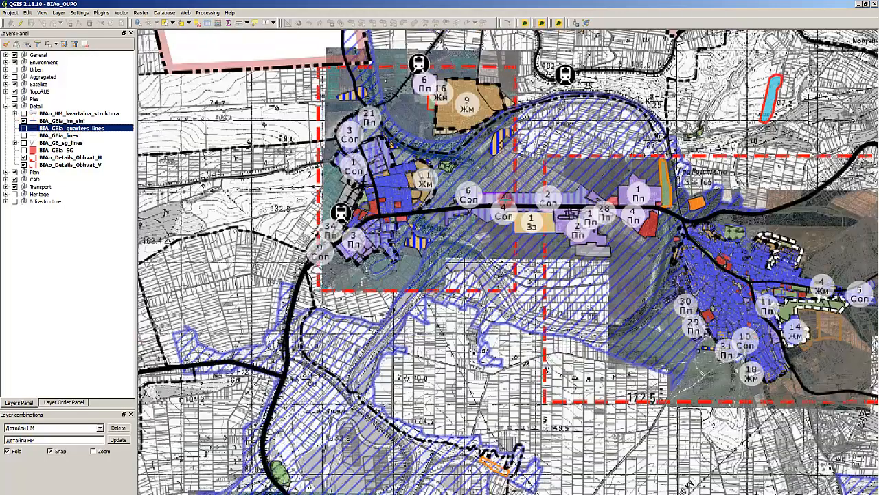
scroll(684, 235, "down", 2)
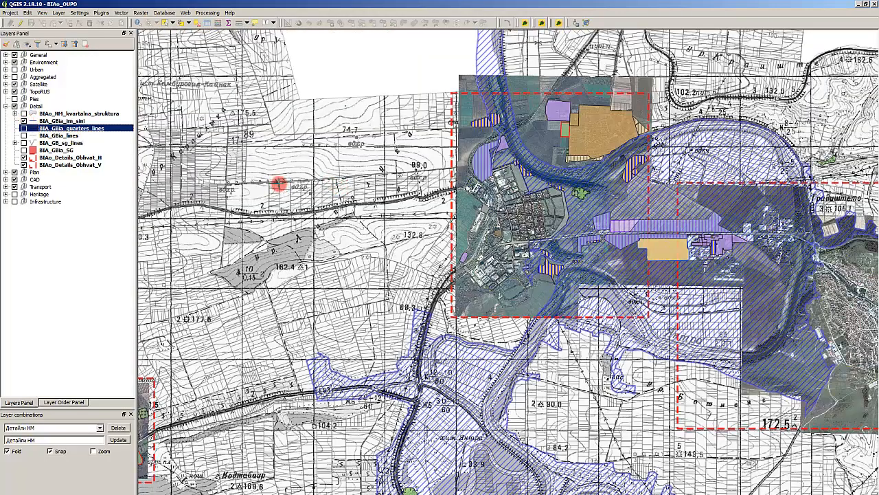
scroll(566, 218, "up", 3)
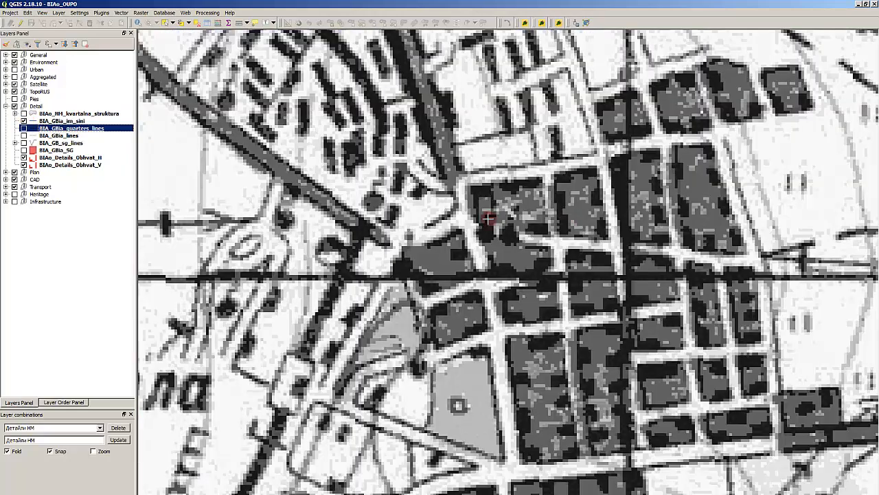
scroll(487, 219, "down", 4)
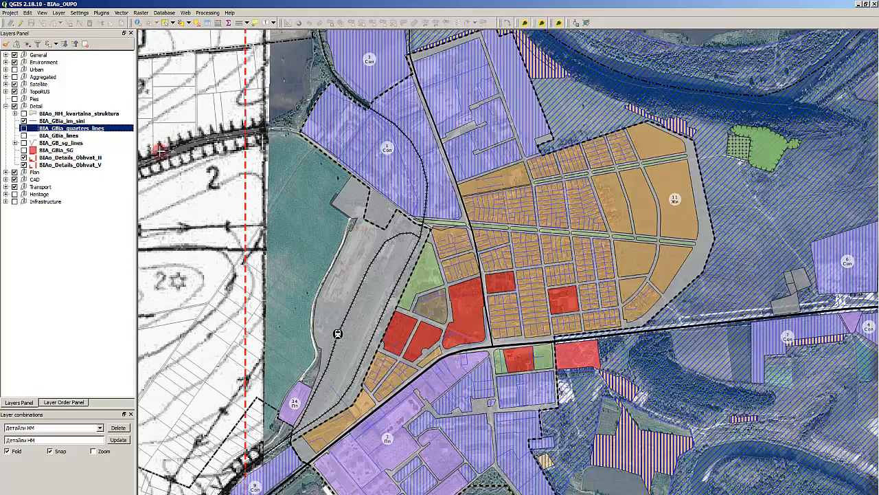
left_click(24, 121)
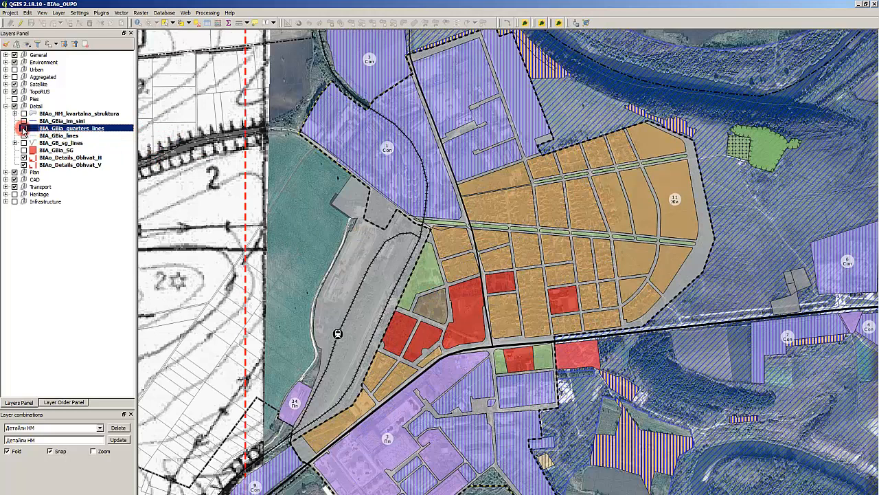
- Examine the Detail group's BIA_GBia_quarters_lines and BIA_GBia_lines layers by switching each one on and off
left_click(23, 128)
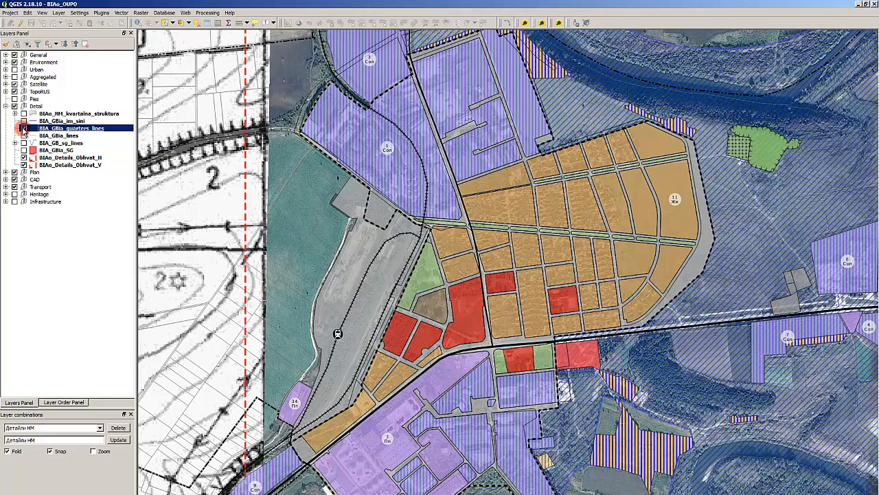
left_click(24, 129)
left_click(59, 136)
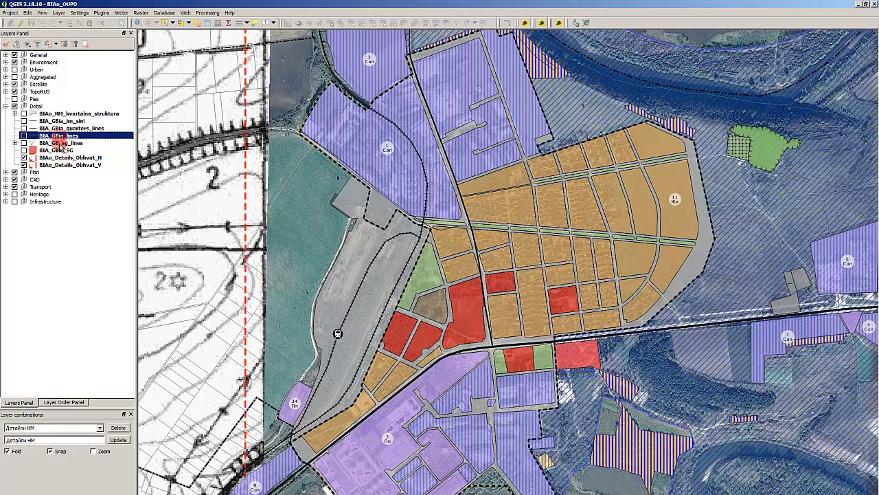
left_click(63, 143)
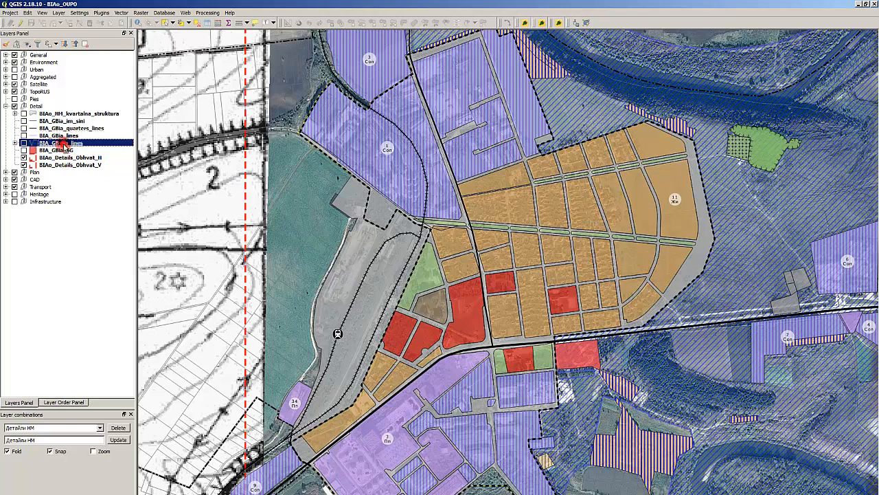
left_click(24, 136)
left_click(24, 136)
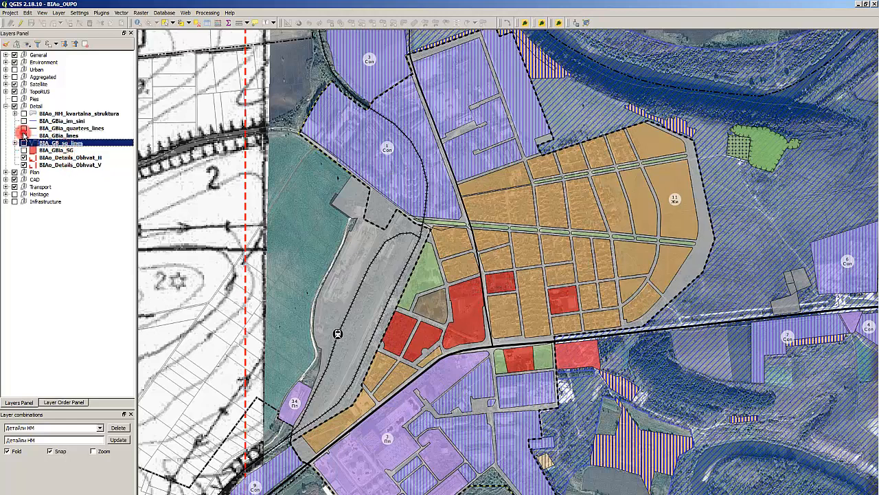
left_click(24, 135)
left_click(24, 135)
- Remove the two BIAo_Details_Obhvat layers from the Detail group
left_click(38, 158)
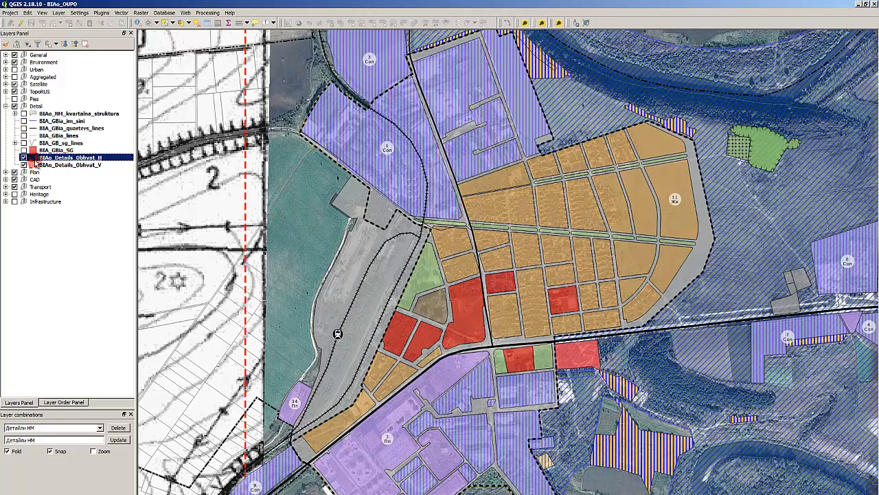
left_click(67, 167, "shift")
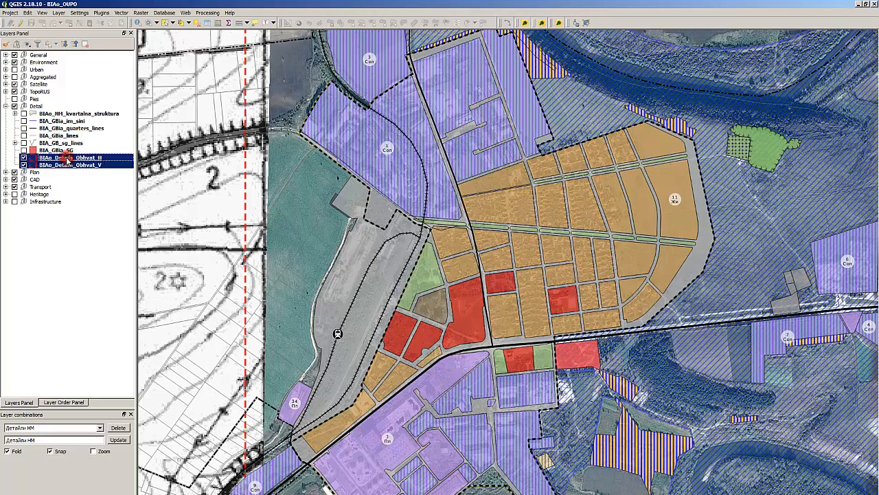
right_click(69, 160)
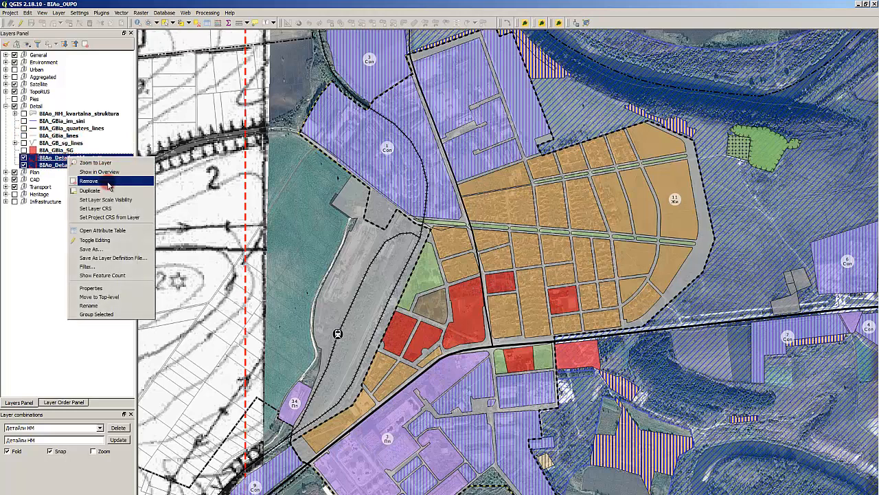
left_click(108, 182)
left_click(432, 290)
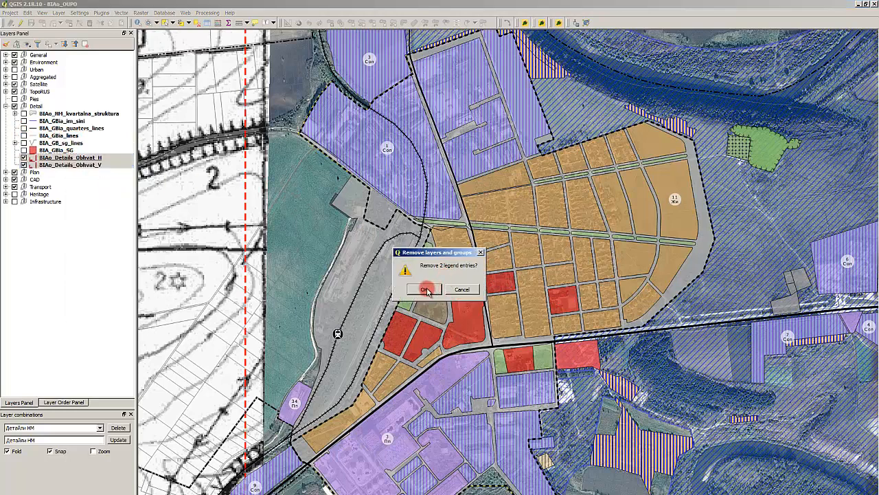
- Review the remaining line layers in the Detail group and expand the legend classes of BIA_GB_sg_lines
left_click(48, 150)
left_click(51, 143)
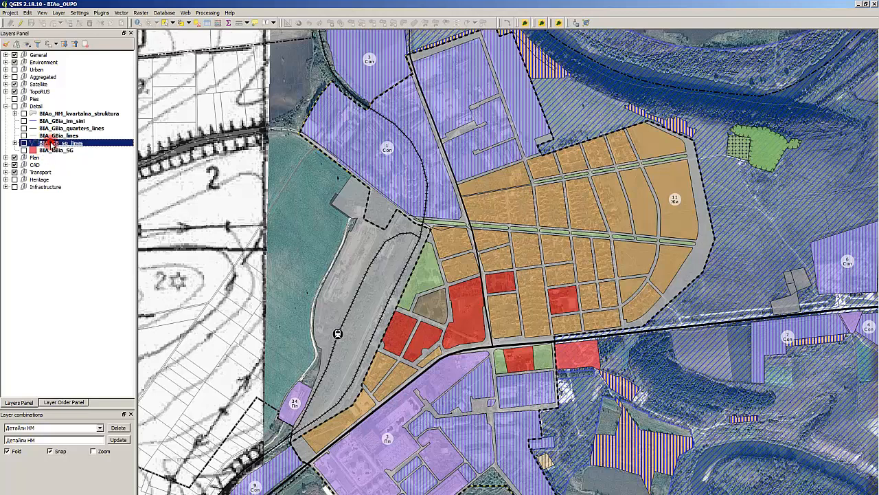
left_click(14, 143)
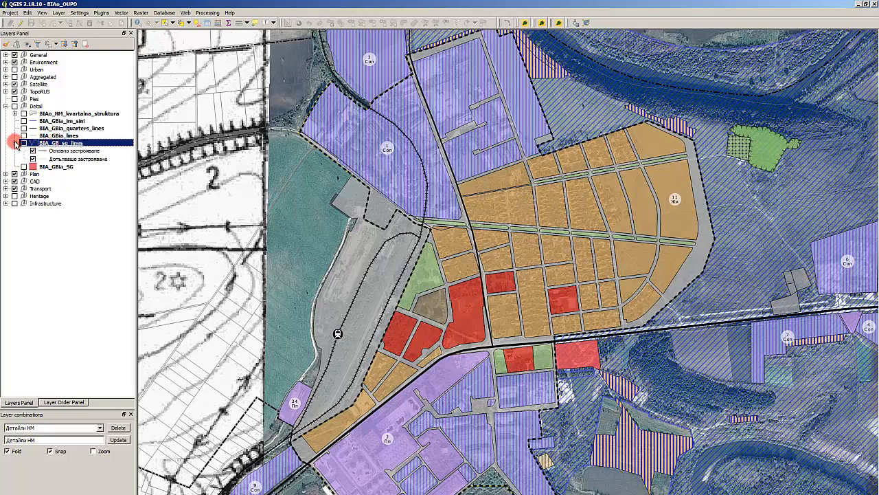
left_click(15, 144)
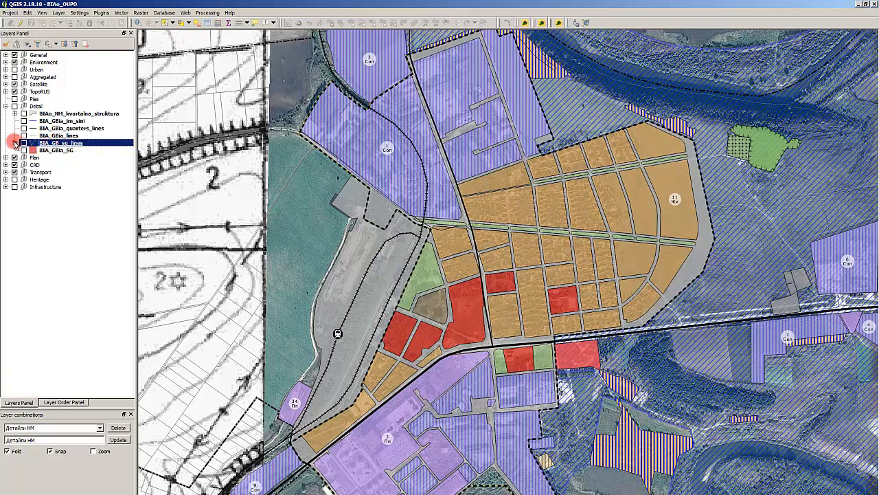
left_click(15, 143)
left_click(74, 149)
left_click(68, 144)
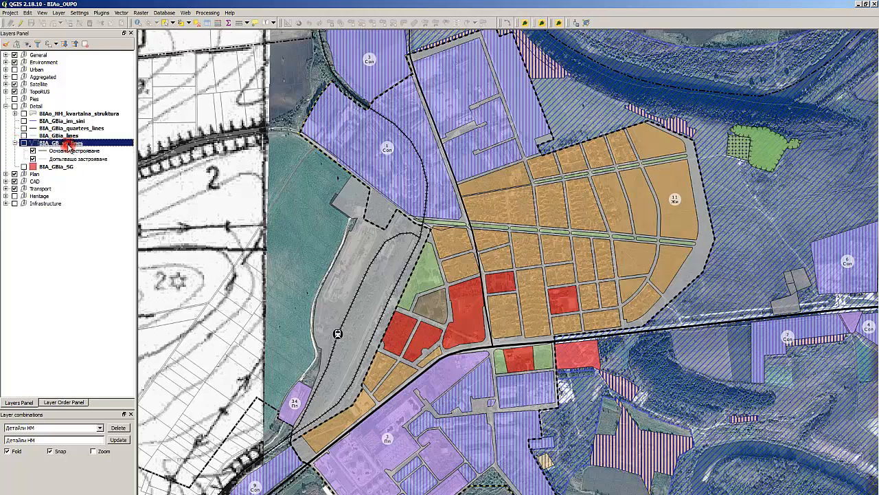
left_click(66, 129)
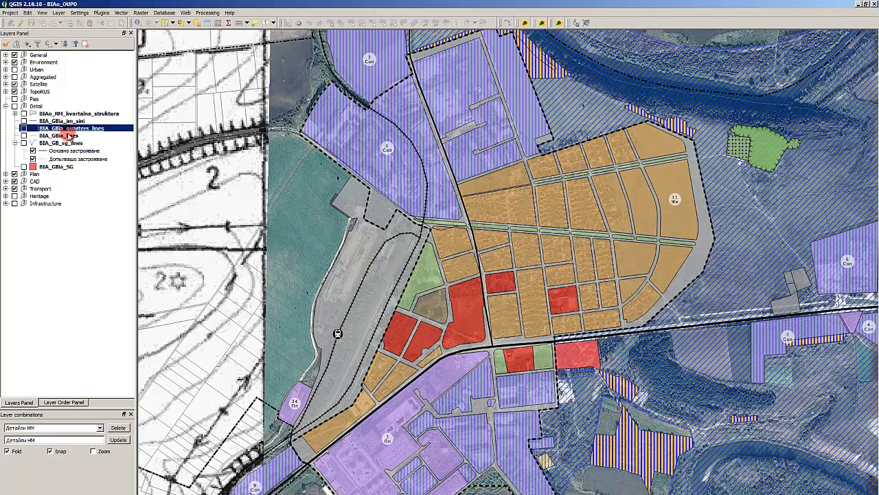
left_click(68, 134)
left_click(75, 120)
- Show only the BIAo_NM_kvartalna_struktura layer on the map, with all other groups hidden, and inspect its settlement blocks
left_click(15, 114)
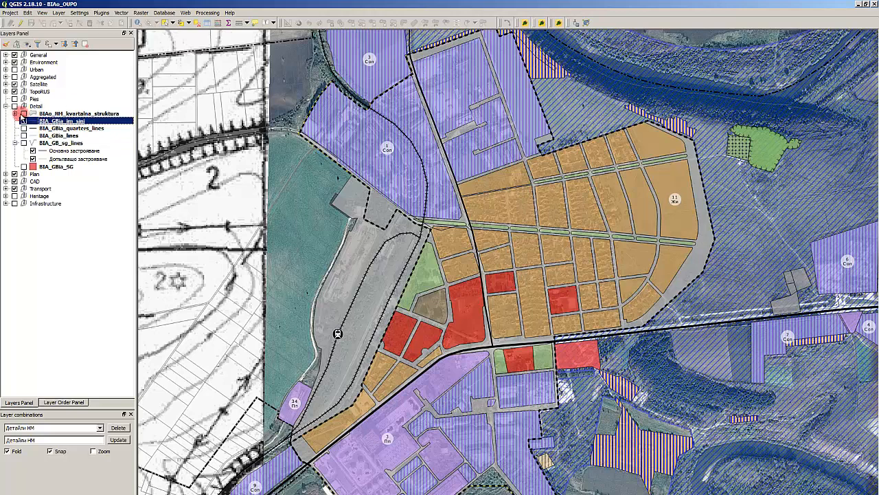
left_click(15, 113)
left_click(23, 113)
scroll(250, 167, "down", 4)
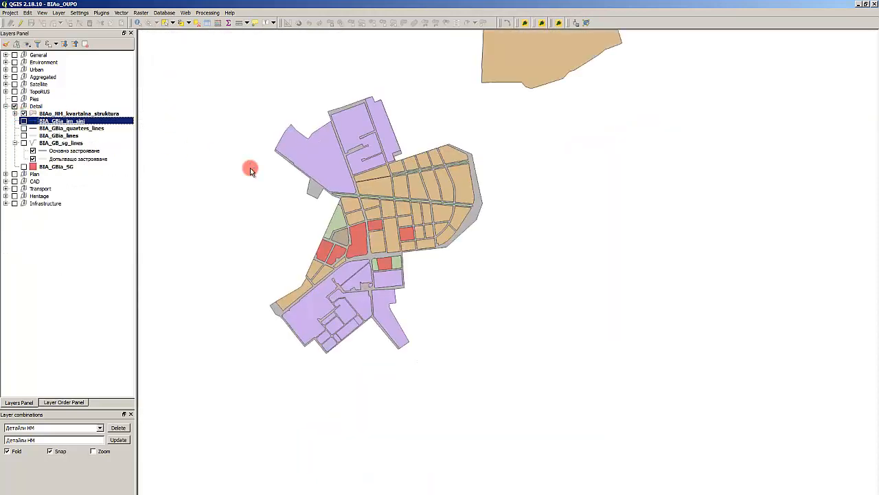
scroll(477, 233, "up", 3)
scroll(477, 234, "down", 1)
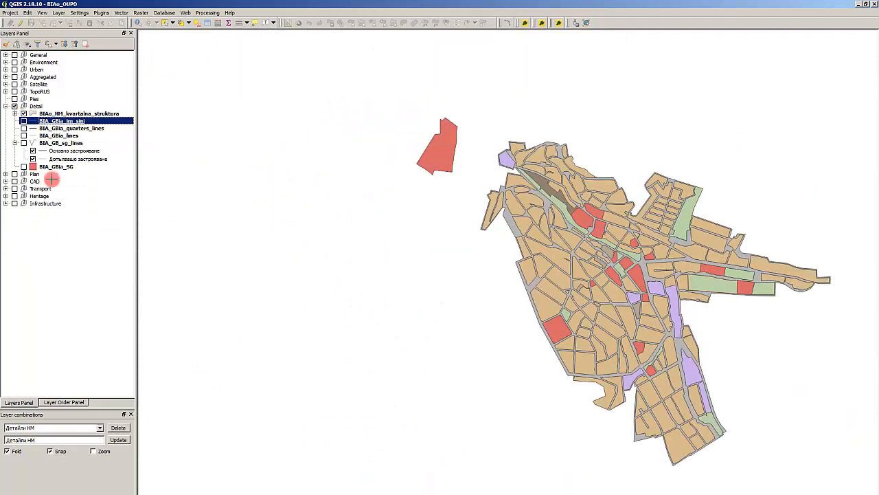
- Show the Detail group's BIA_GBia_lines layer to check its lines, and remove it from the project
left_click(21, 137)
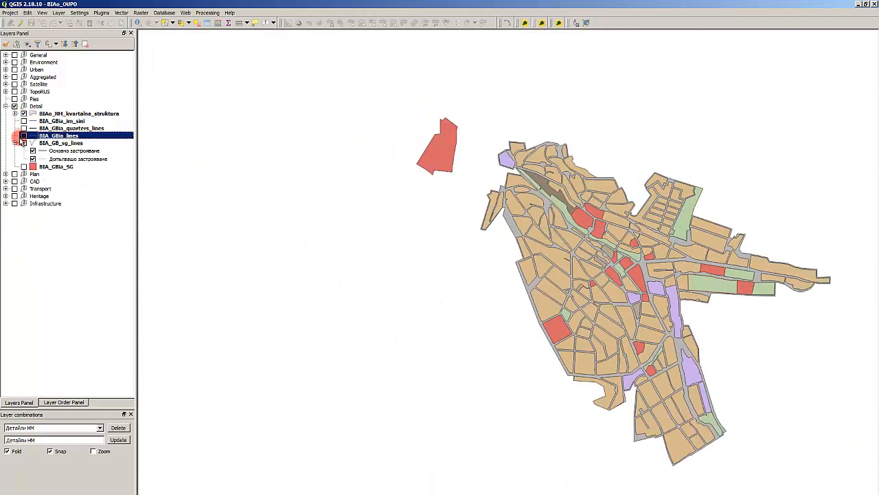
left_click(23, 136)
left_click(22, 136)
scroll(444, 76, "up", 3)
scroll(519, 202, "down", 2)
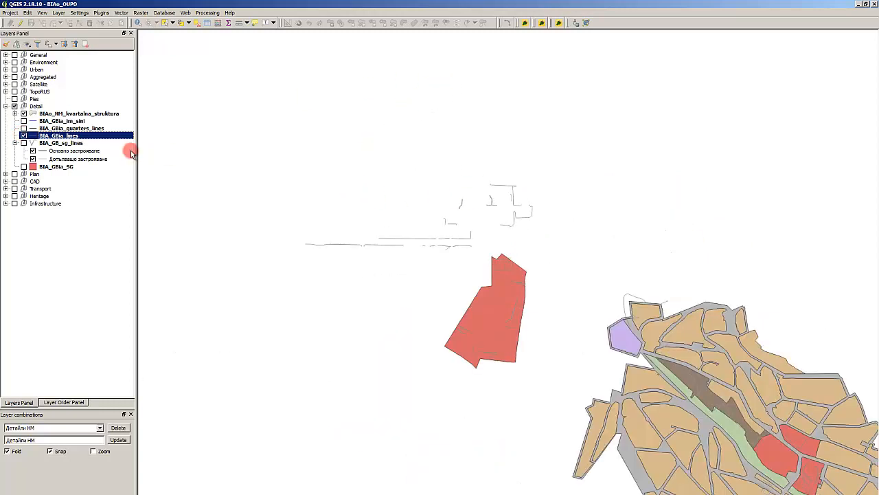
right_click(66, 136)
left_click(114, 160)
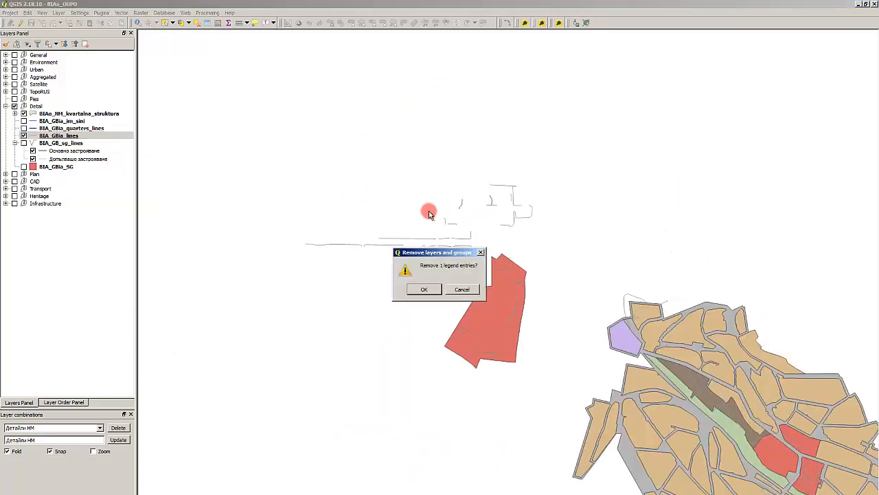
left_click(419, 290)
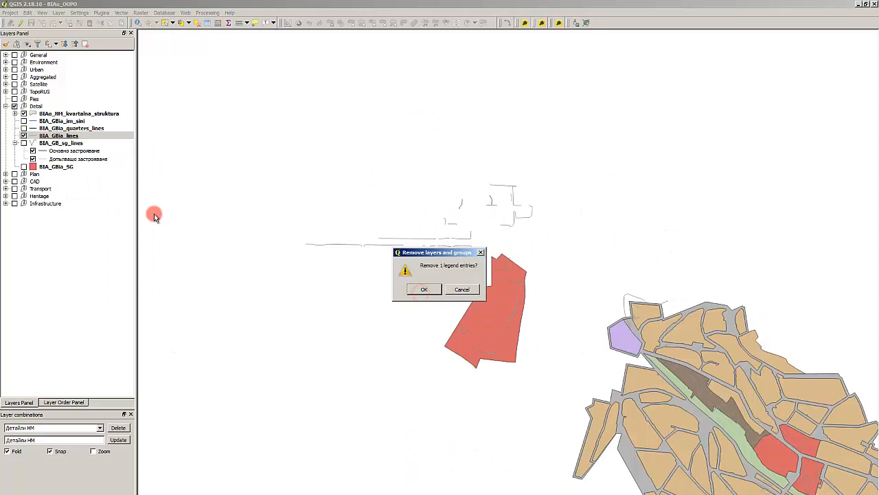
- Compare the BIA_GBia_quarters_lines layer with the settlement blocks and remove it from the Detail group
left_click(24, 129)
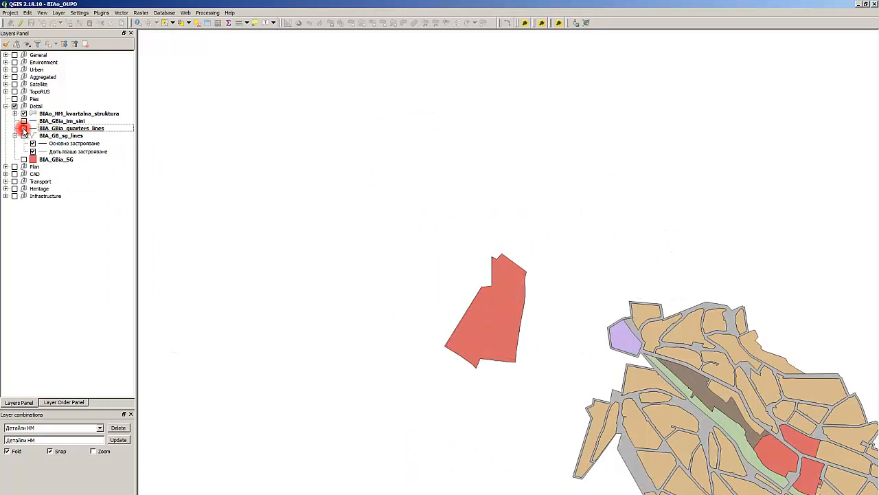
left_click(25, 130)
left_click(24, 129)
left_click(24, 129)
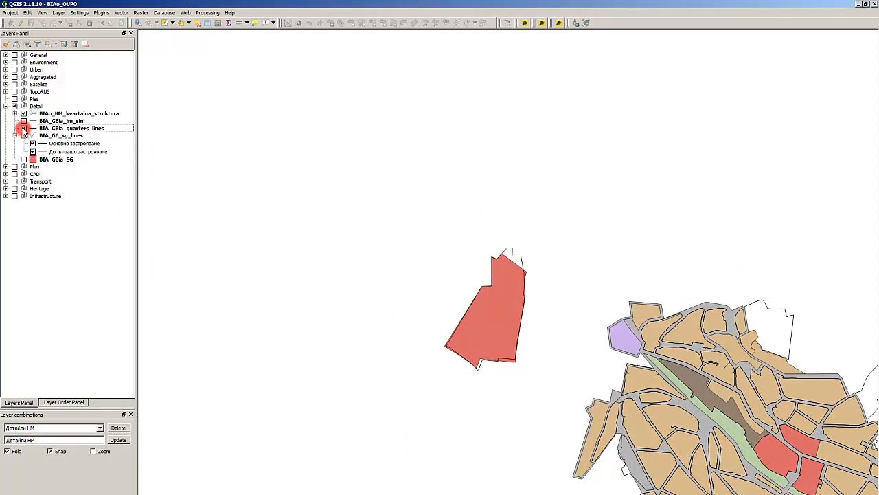
scroll(693, 204, "down", 3)
scroll(364, 196, "up", 4)
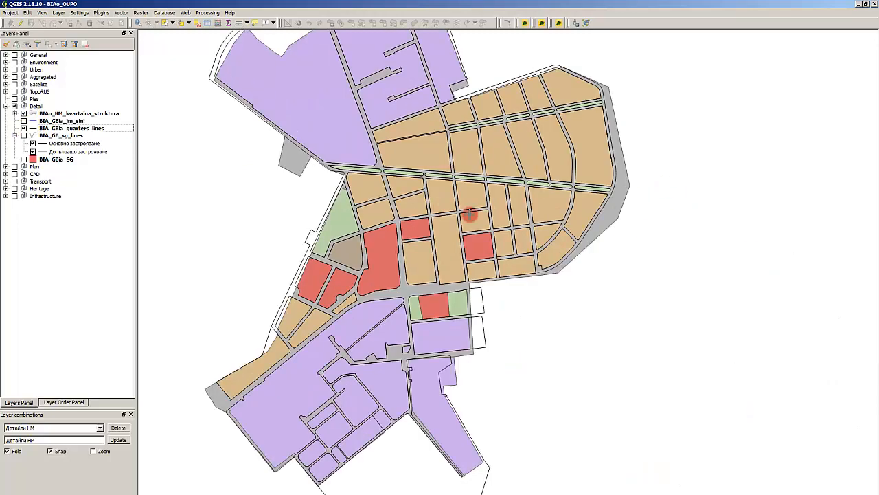
scroll(457, 220, "up", 2)
scroll(456, 219, "down", 3)
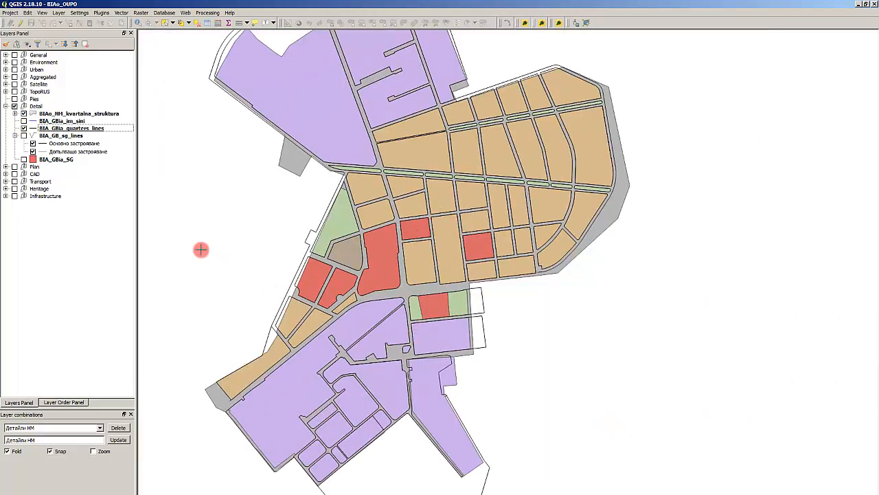
right_click(78, 128)
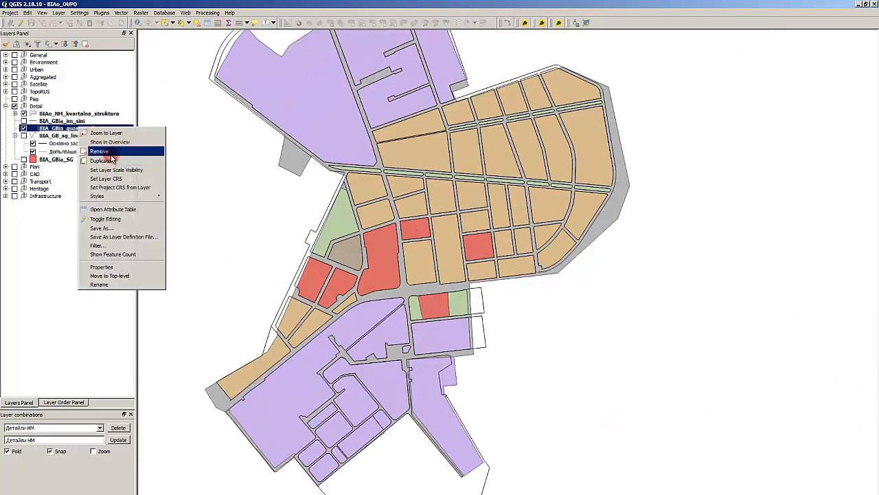
left_click(103, 151)
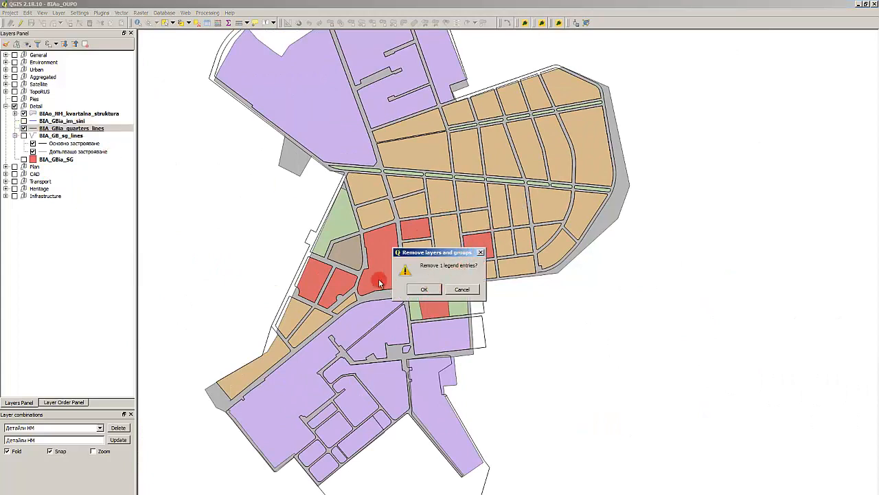
left_click(419, 288)
- Switch BIA_GBia_im_sini on and off to examine its lines over the settlement blocks, leaving it hidden
left_click(30, 123)
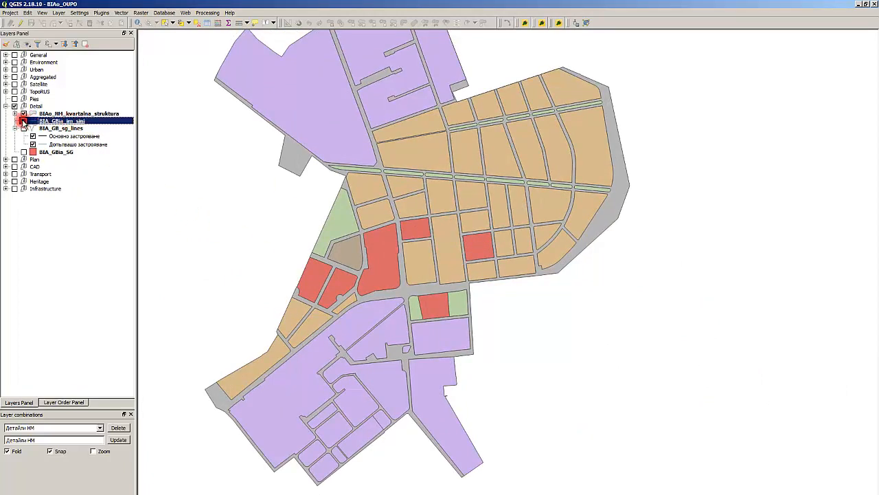
left_click(23, 121)
left_click(24, 121)
double_click(24, 122)
key("Escape")
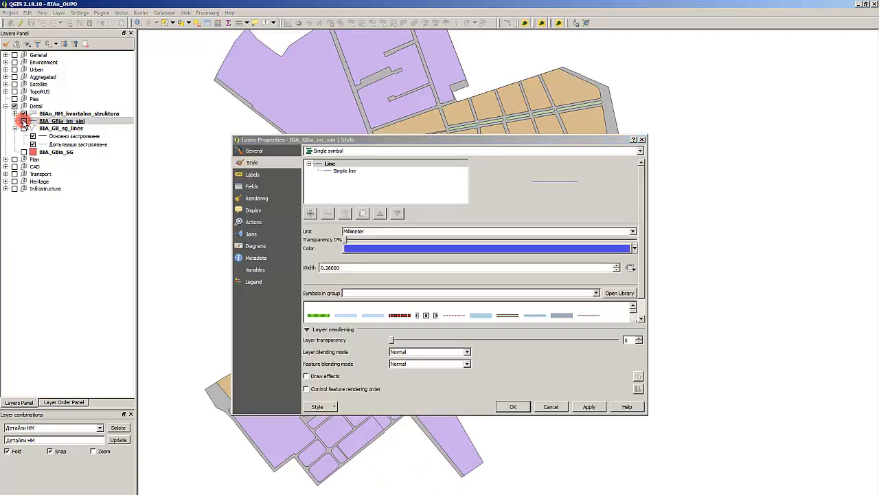
left_click(23, 121)
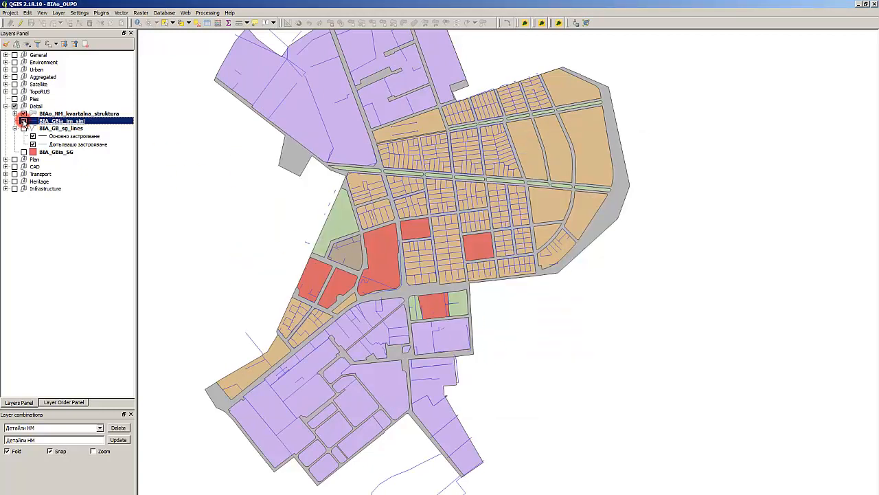
left_click(24, 122)
left_click(24, 122)
left_click(24, 122)
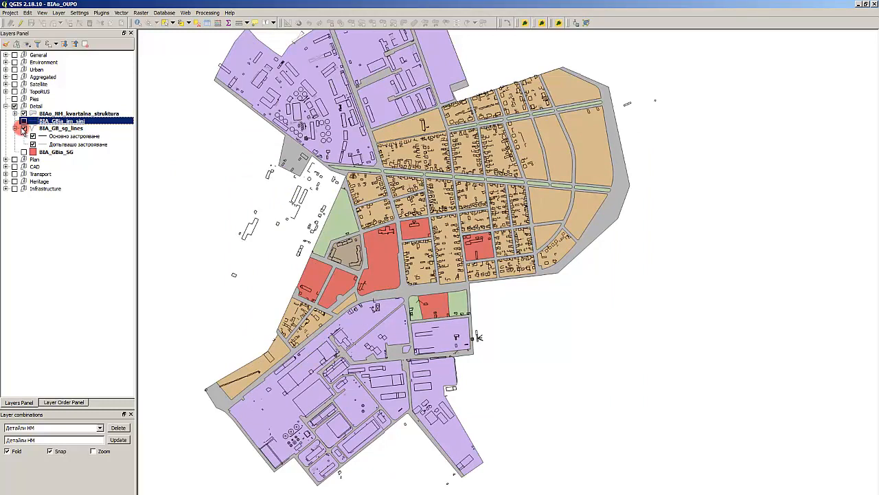
- Examine the building outlines of BIA_GB_sg_lines over the blocks and leave the layer hidden
left_click(23, 128)
left_click(23, 129)
left_click(23, 128)
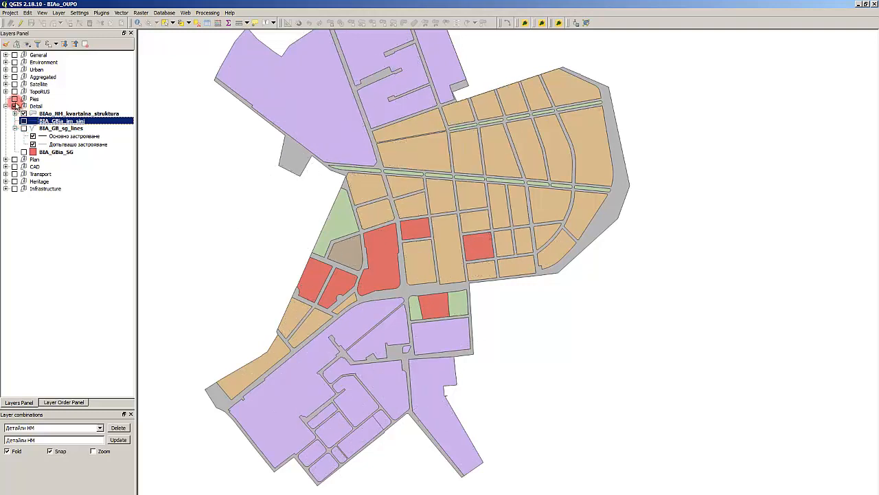
- Remove the Pies group from the project
left_click(7, 99)
right_click(29, 99)
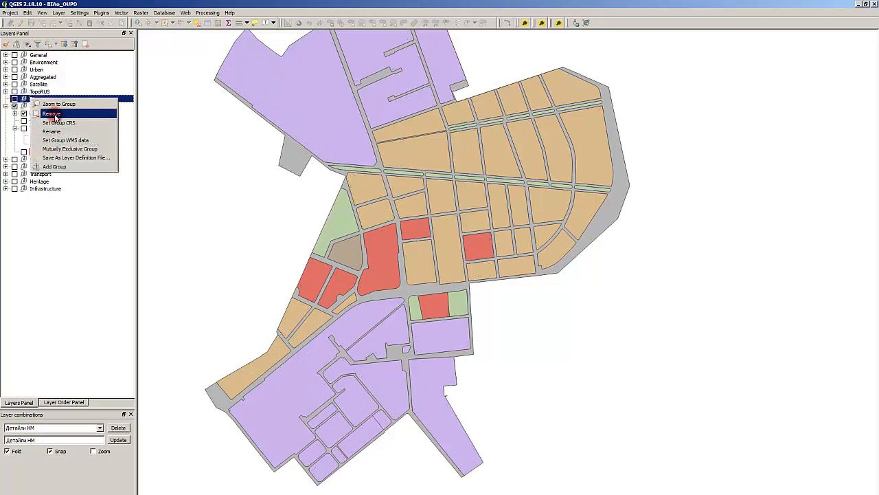
key("Return")
left_click(419, 290)
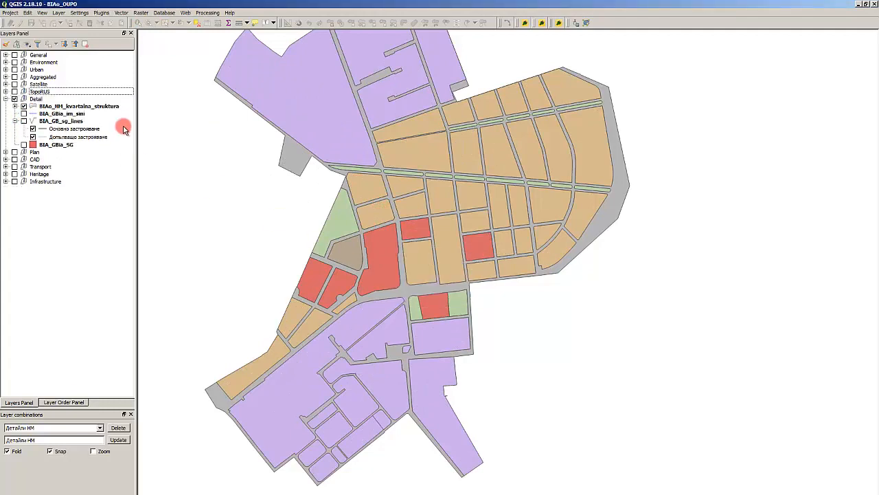
- Check the contents of the TopoRUS group and collapse it again
left_click(51, 90)
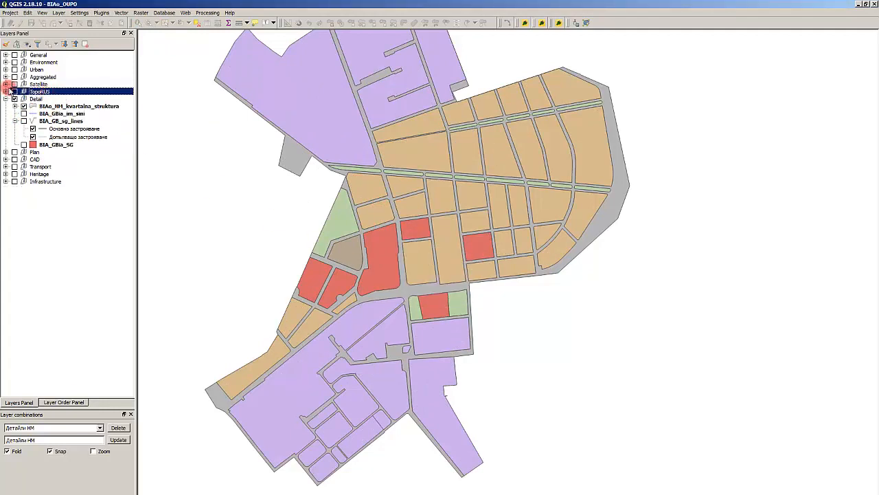
left_click(6, 91)
left_click(7, 92)
- Expand the Aggregated group, review its layers, and remove the BIAo_elter layer
left_click(5, 77)
left_click(69, 85)
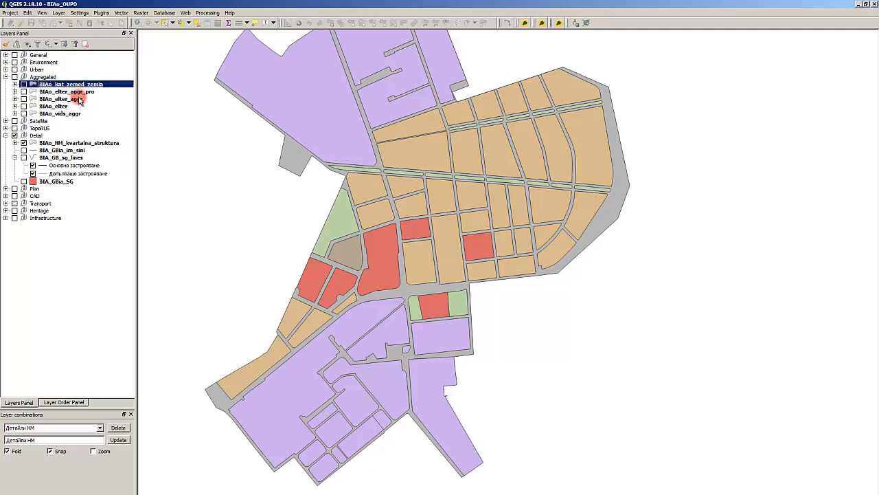
left_click(81, 100)
left_click(78, 95)
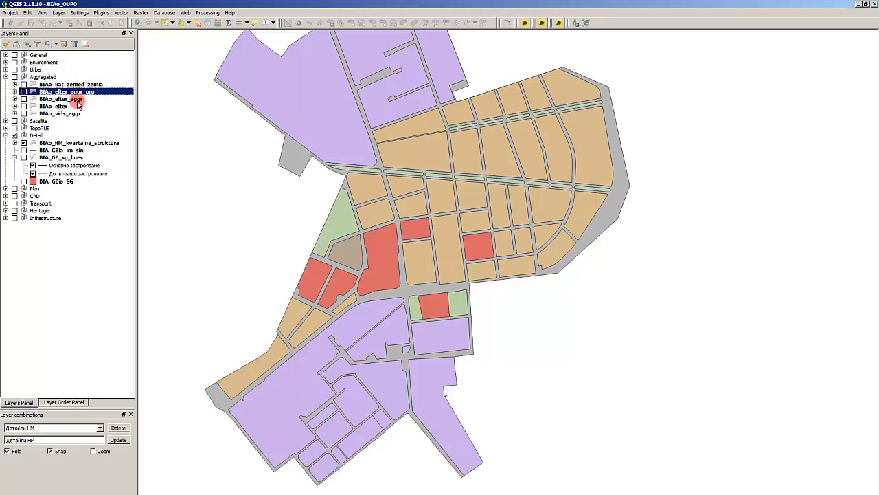
left_click(79, 100)
left_click(77, 106)
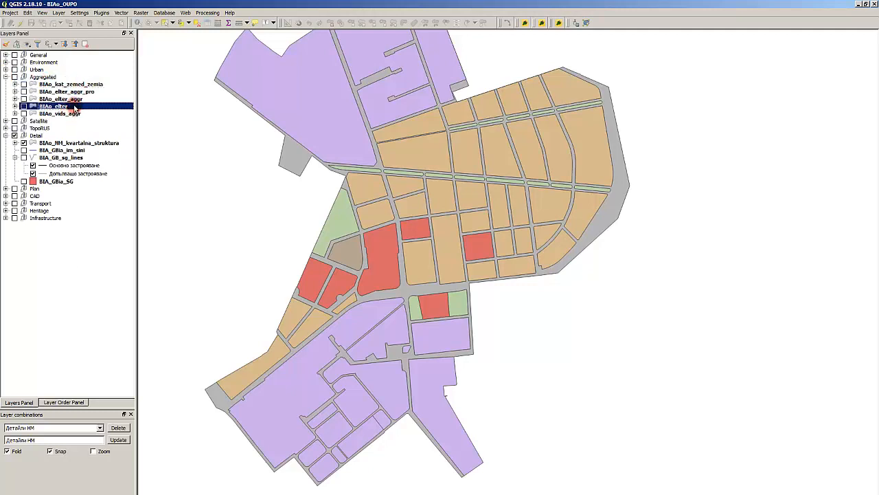
right_click(76, 109)
left_click(94, 126)
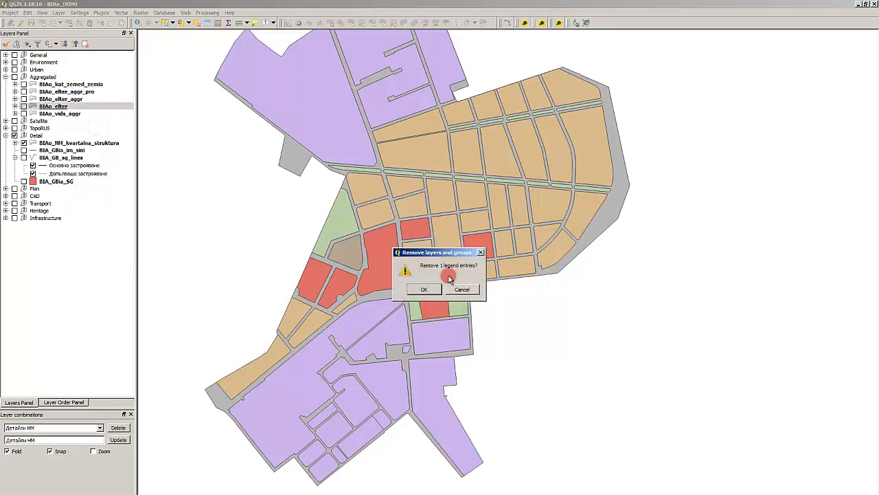
left_click(424, 289)
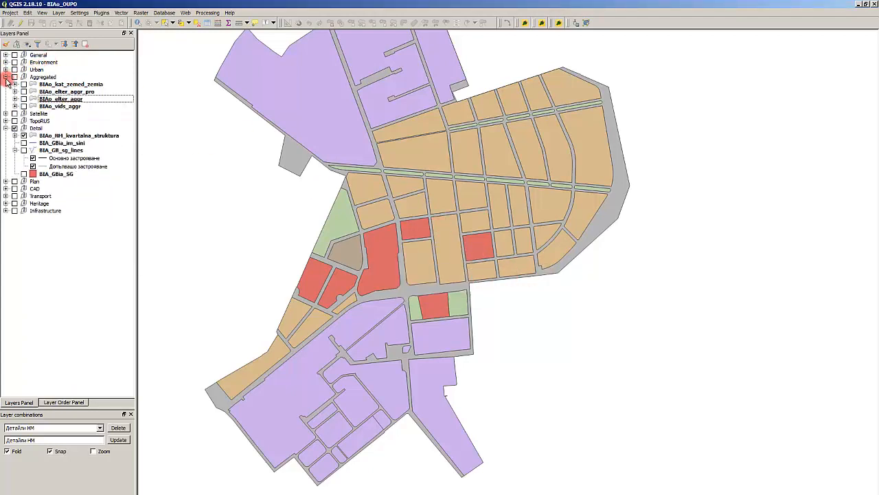
- Collapse the Aggregated group, expand the Urban group, and show the BIAo_obekti_sgradi layer on the map
left_click(7, 77)
left_click(5, 70)
left_click(83, 76)
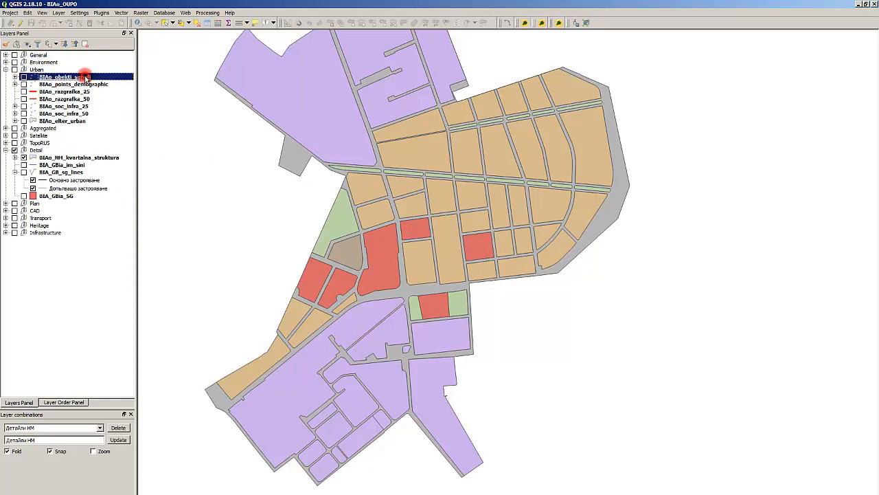
left_click(24, 77)
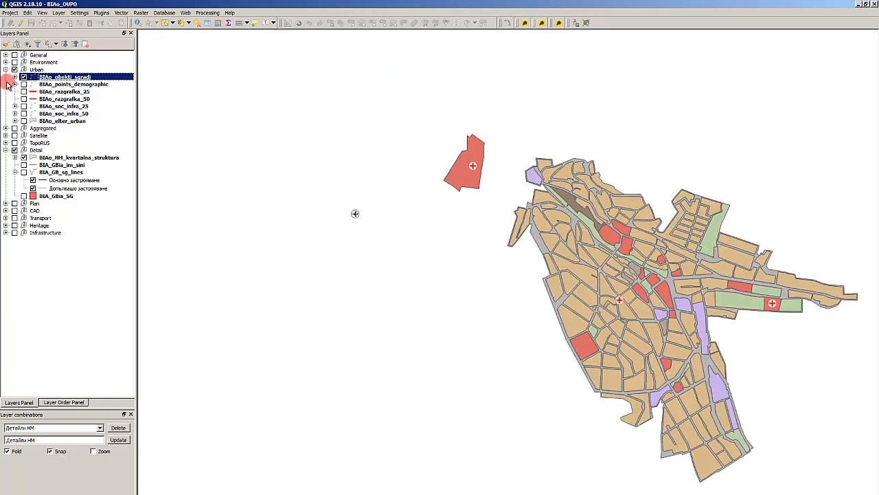
- Remove the BIAo_points_demographic layer from the Urban group
left_click(45, 84)
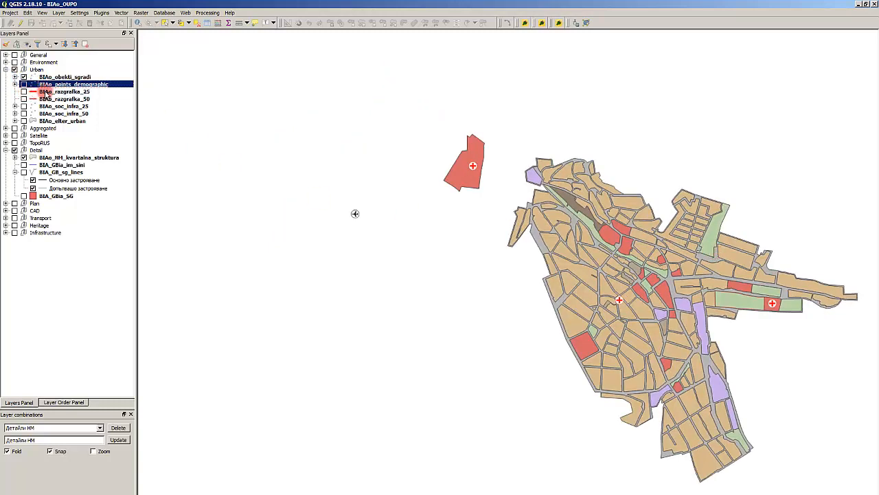
right_click(47, 85)
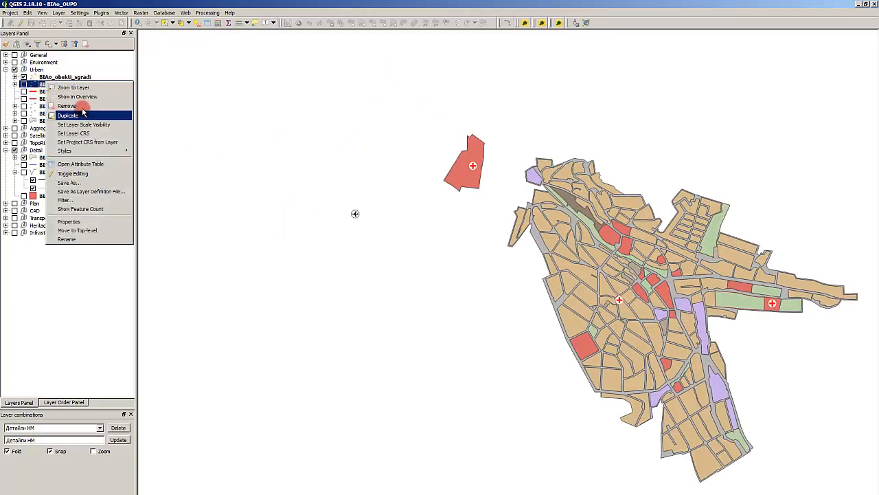
left_click(69, 106)
left_click(431, 294)
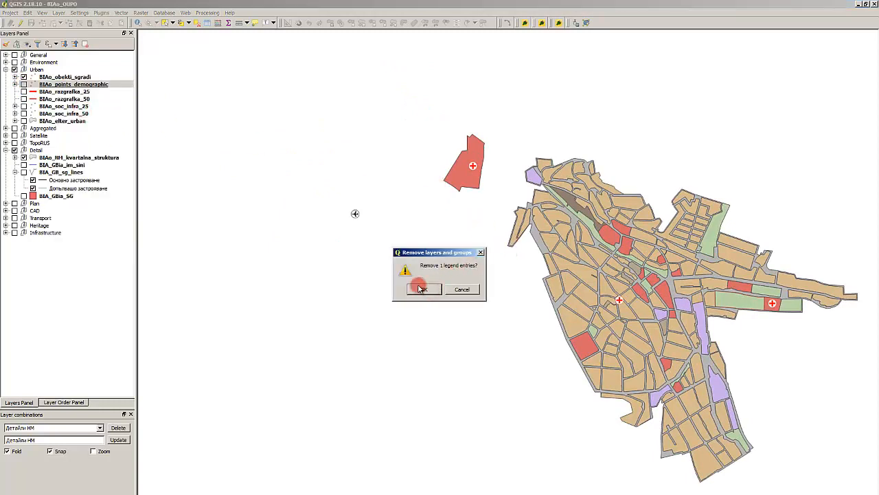
- Remove the BIAo_razgrafka_25 and BIAo_razgrafka_50 layers from the Urban group together
left_click(77, 85)
left_click(77, 92, "ctrl")
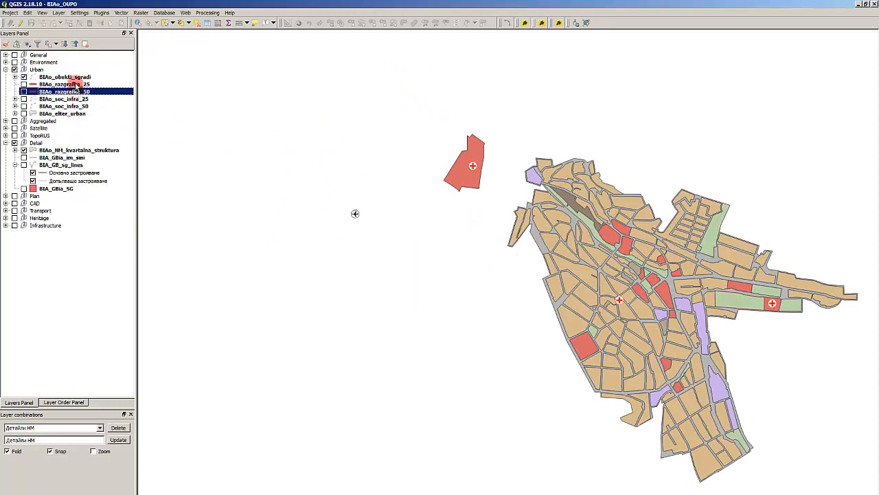
right_click(77, 92)
left_click(111, 108)
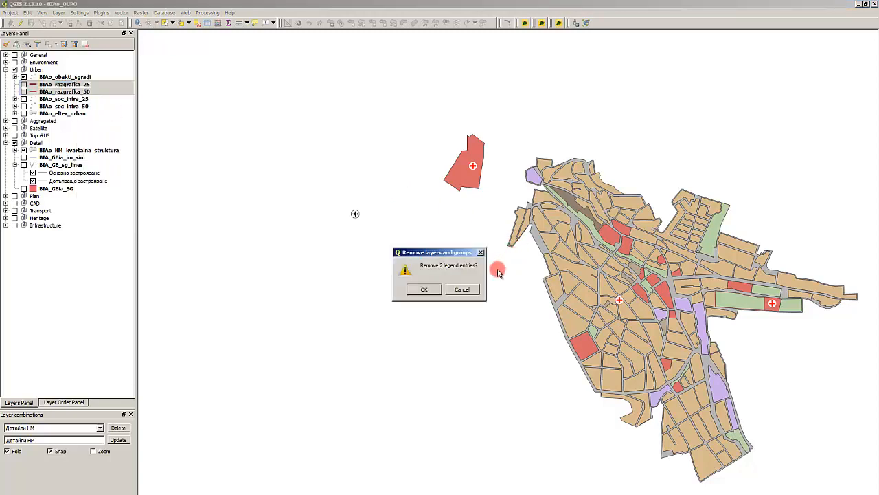
left_click(424, 289)
- Review the remaining Urban layers, check BIAo_elter_urban on the map, and leave that layer hidden
left_click(79, 85)
left_click(75, 92)
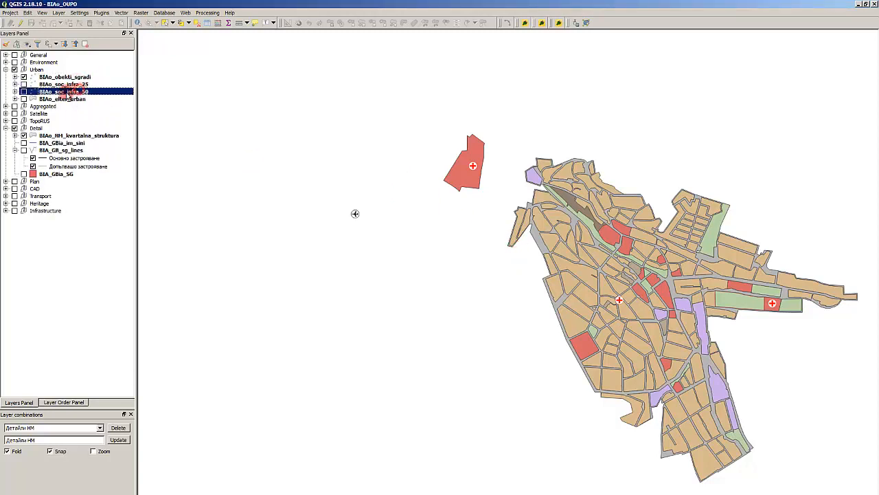
left_click(67, 107)
right_click(59, 100)
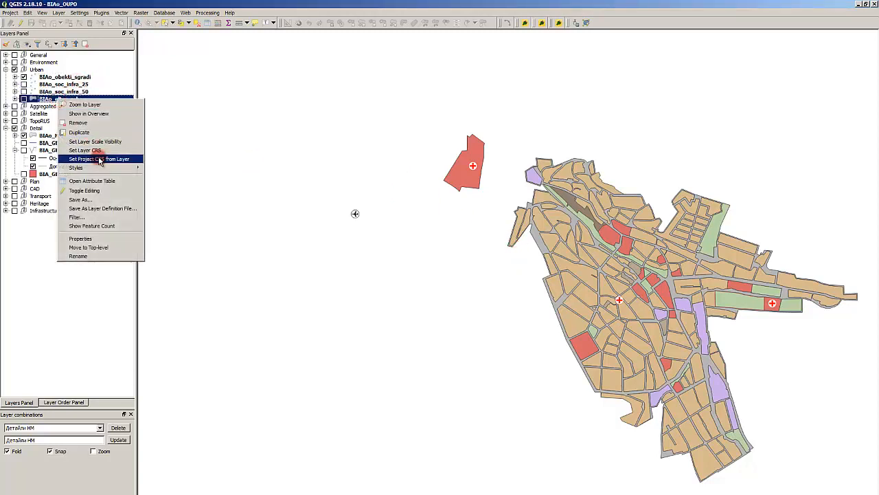
left_click(24, 99)
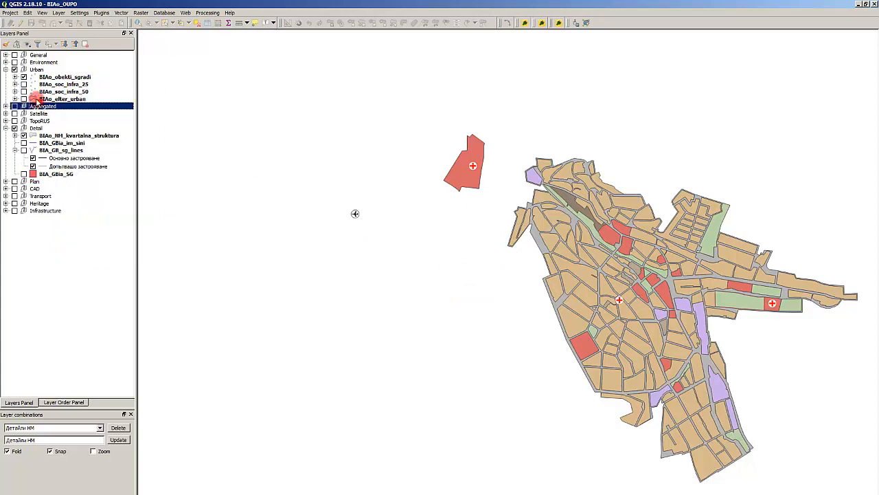
left_click(24, 100)
left_click(24, 100)
left_click(24, 100)
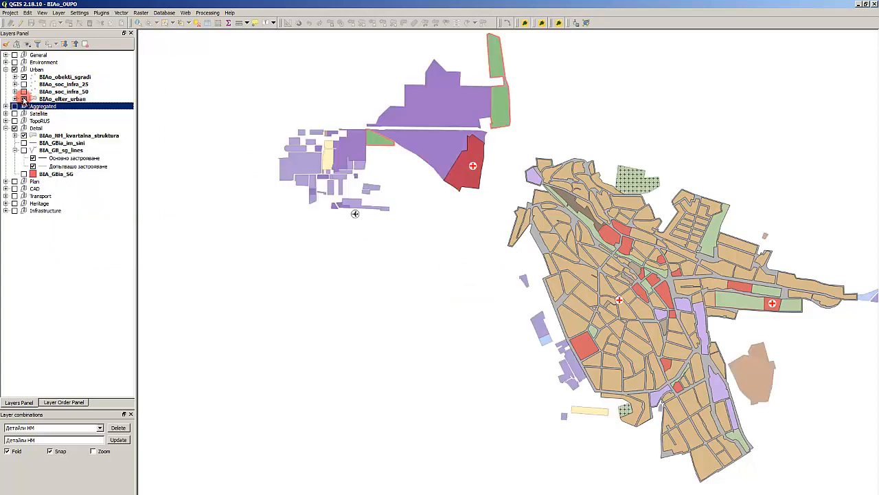
left_click(24, 99)
left_click(24, 99)
left_click(24, 99)
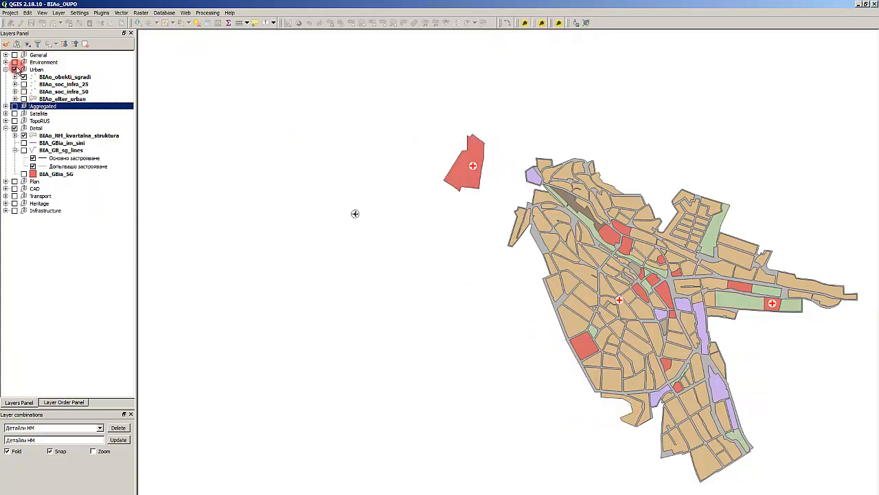
- Collapse the Urban group, expand the Environment group, and review its layers
left_click(5, 69)
left_click(6, 62)
left_click(72, 84)
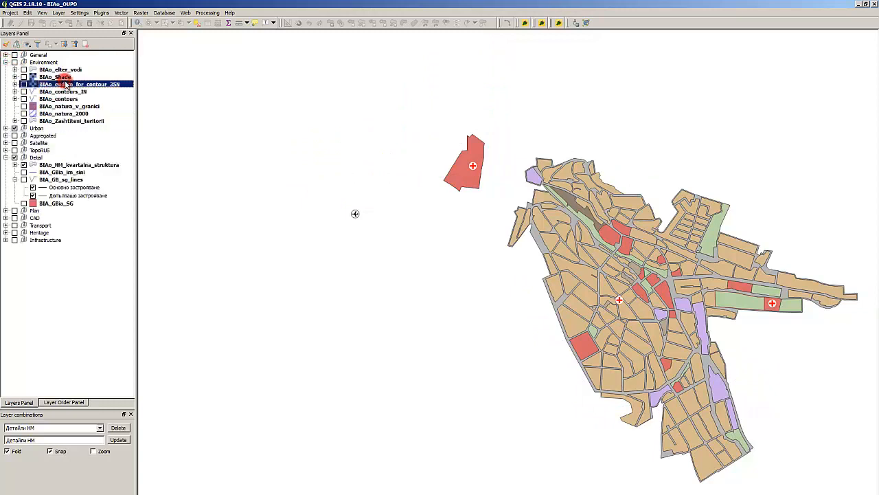
left_click(69, 69)
left_click(65, 121)
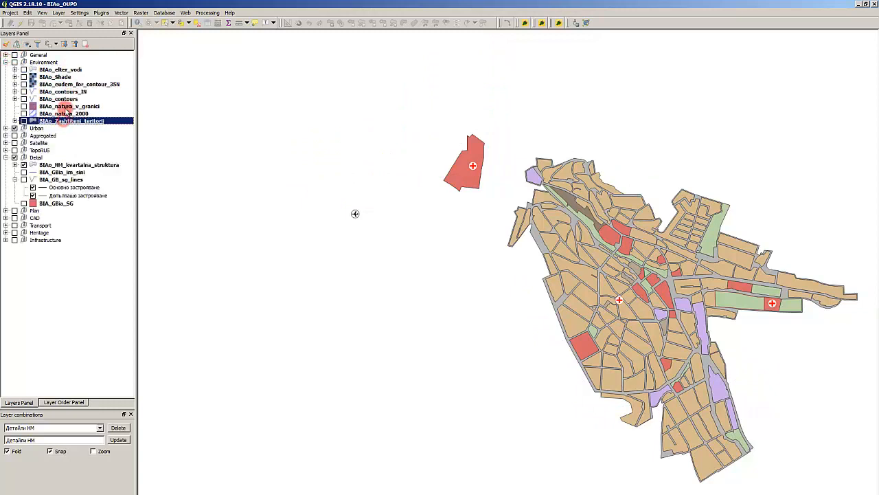
left_click(72, 99)
left_click(71, 114)
- Remove the BIAo_natura_v_granici layer from the Environment group
left_click(73, 106)
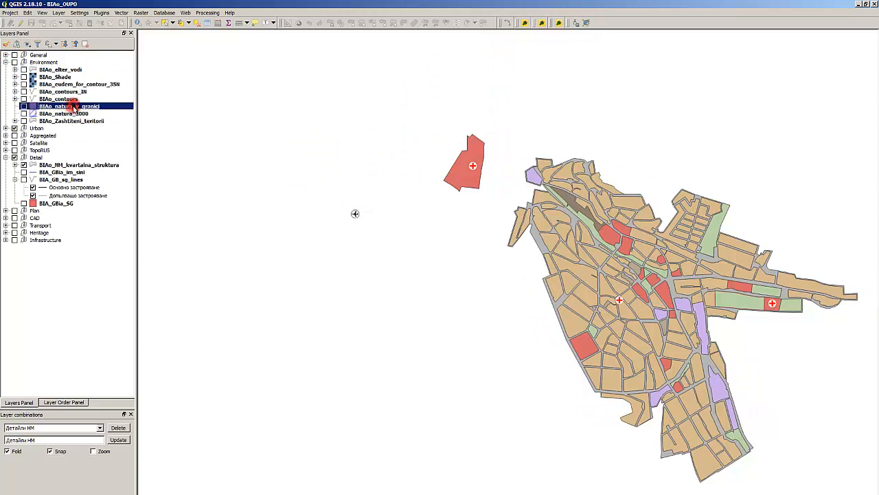
left_click(74, 113)
left_click(74, 106)
right_click(74, 107)
left_click(92, 126)
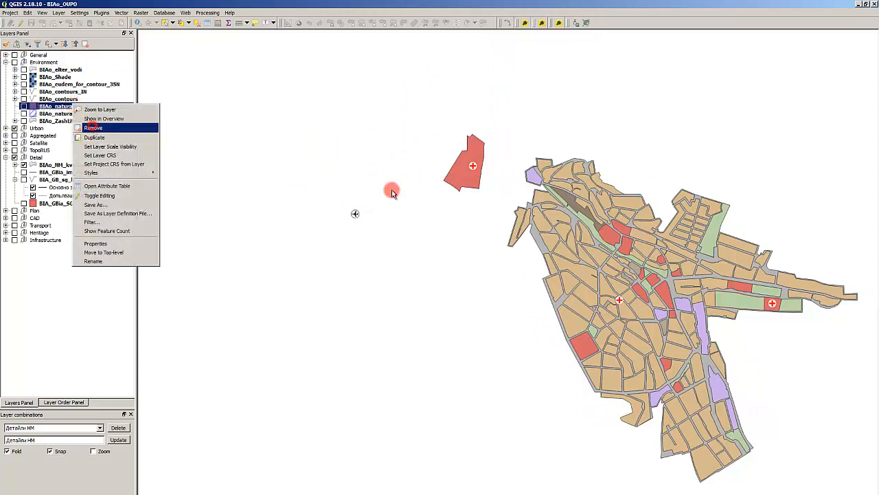
left_click(422, 292)
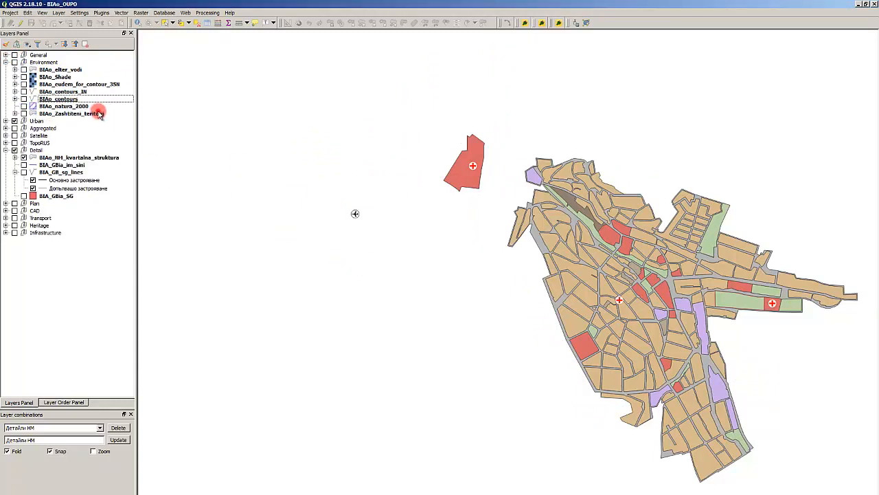
- Check the legend classes of BIAo_Zashtiteni_teritorii and both contour layers, and collapse them again
left_click(15, 113)
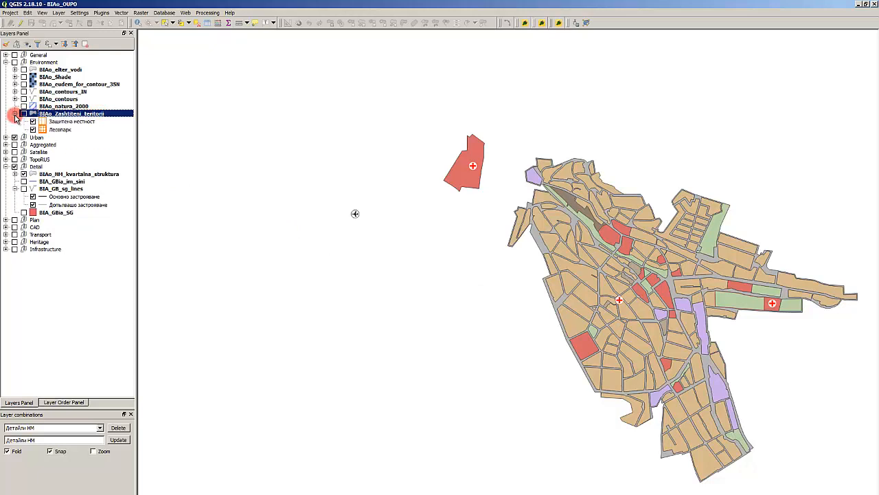
left_click(15, 114)
left_click(15, 99)
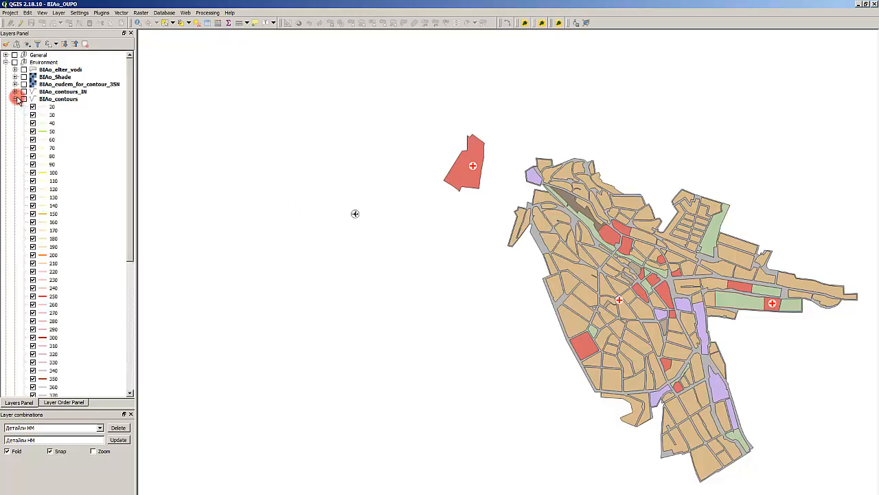
left_click(15, 99)
left_click(16, 92)
left_click(15, 92)
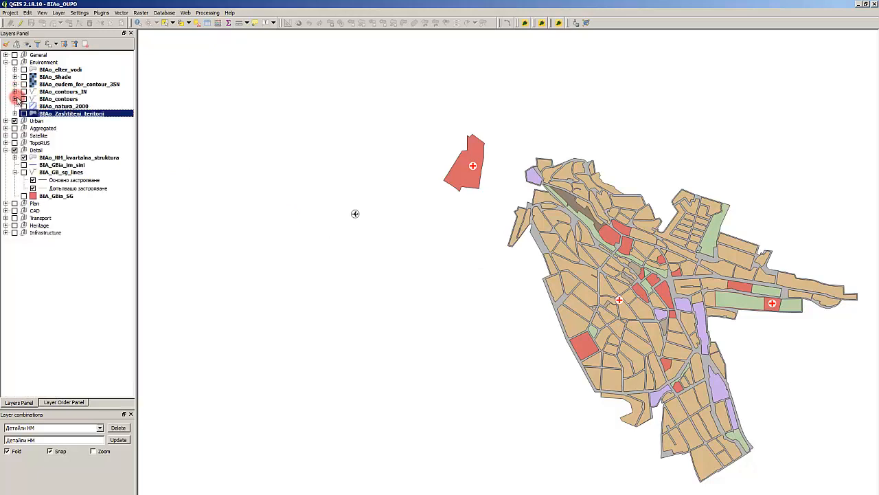
right_click(63, 98)
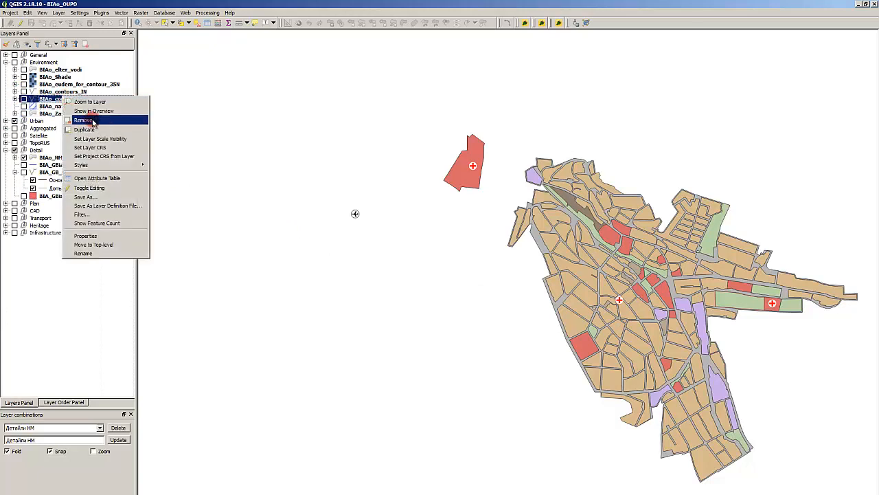
left_click(92, 120)
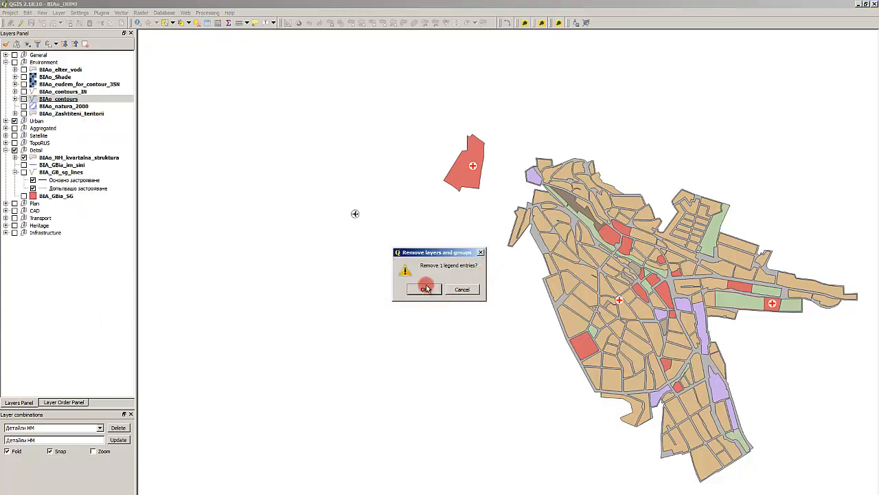
left_click(459, 289)
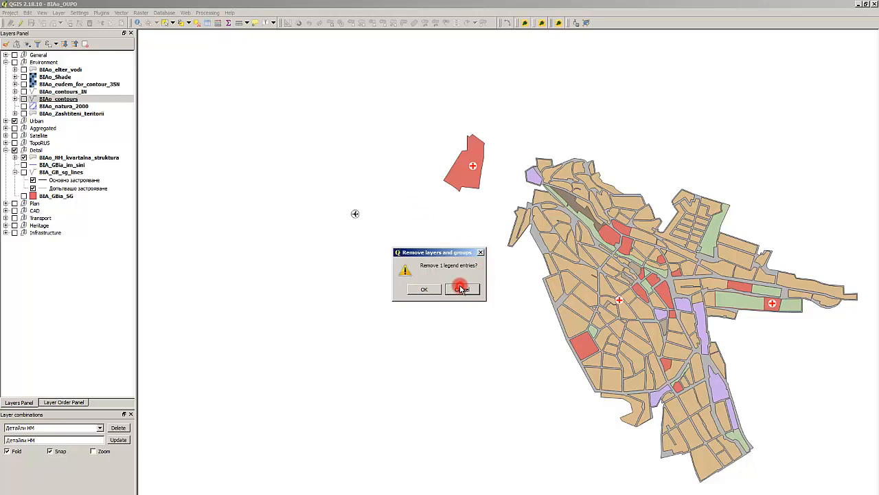
- Examine the extent of the BIAo_contours layer on the map and hide the layer again
left_click(14, 99)
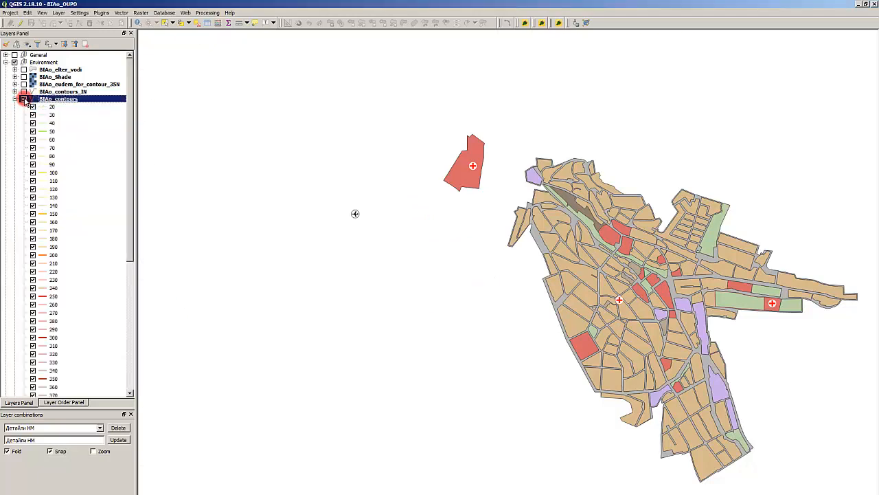
left_click(24, 100)
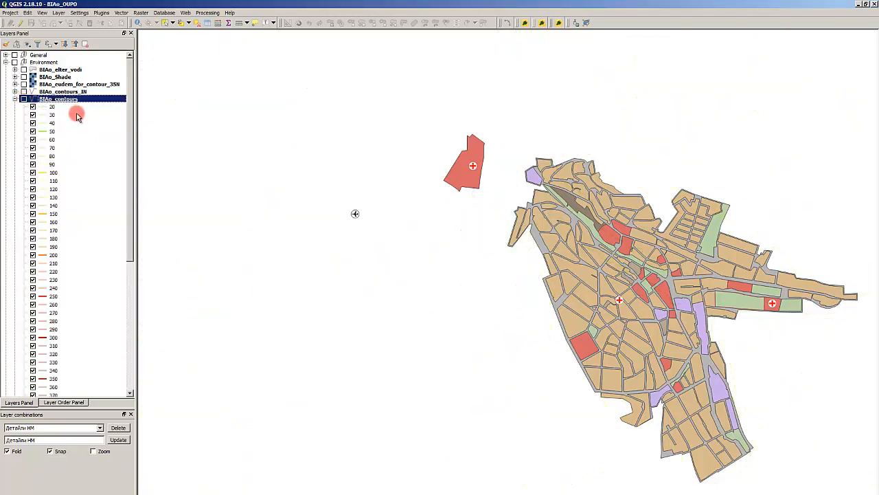
double_click(25, 101)
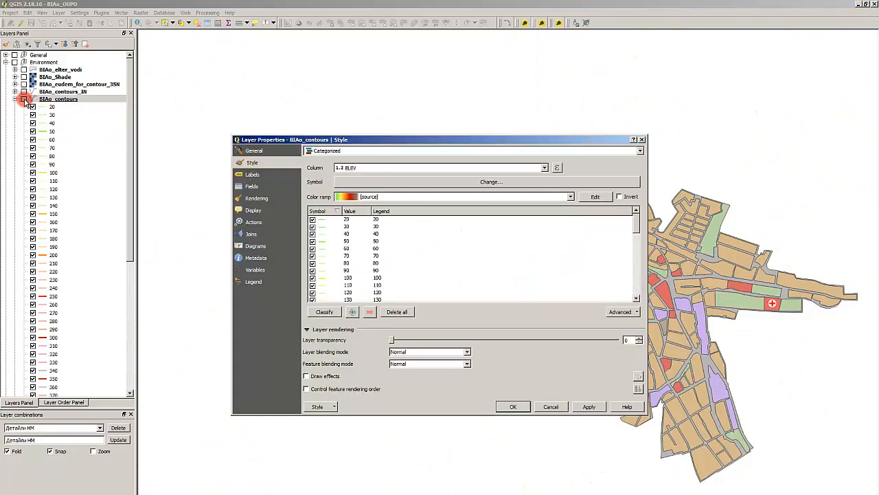
key("Escape")
left_click(24, 99)
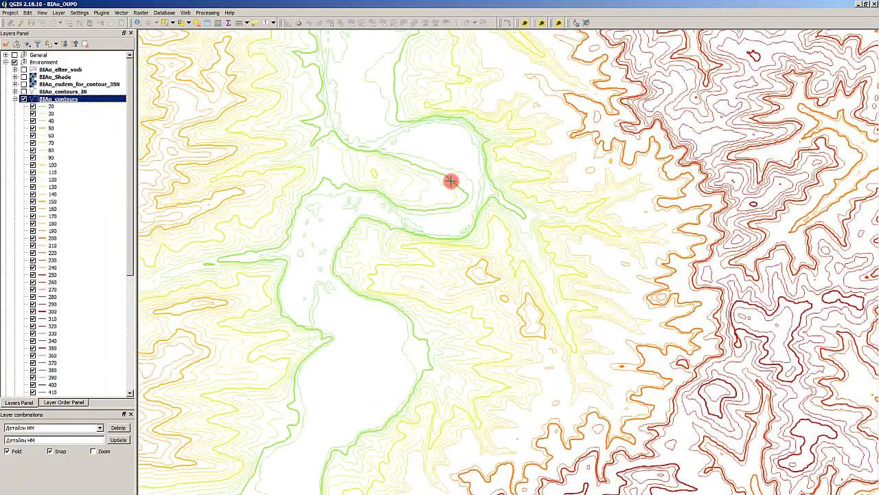
left_click(24, 99)
- Examine the contours of BIAo_contours_IN on the map, hide the layer, and collapse the BIAo_contours legend
left_click(26, 92)
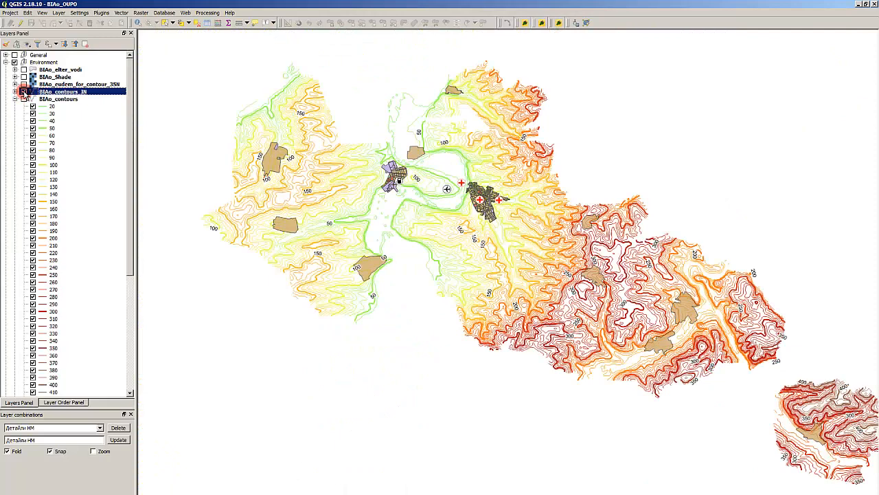
left_click(24, 92)
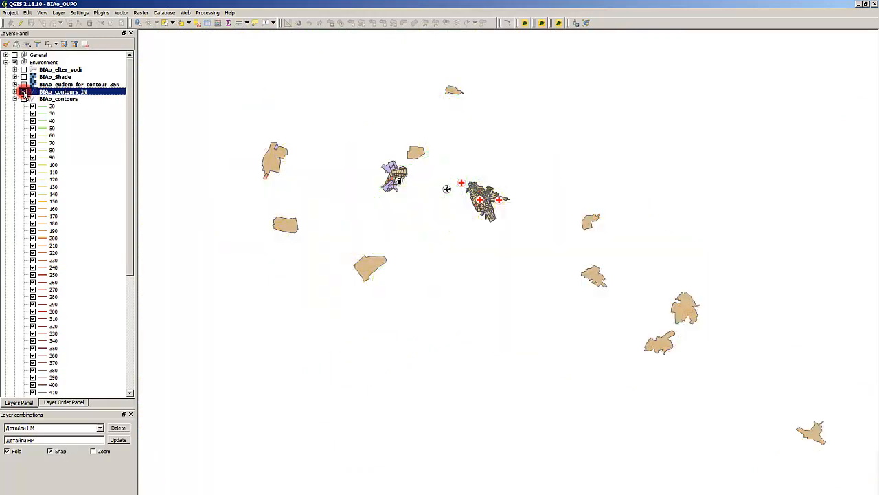
left_click(24, 91)
left_click(24, 92)
left_click(15, 100)
left_click(68, 77)
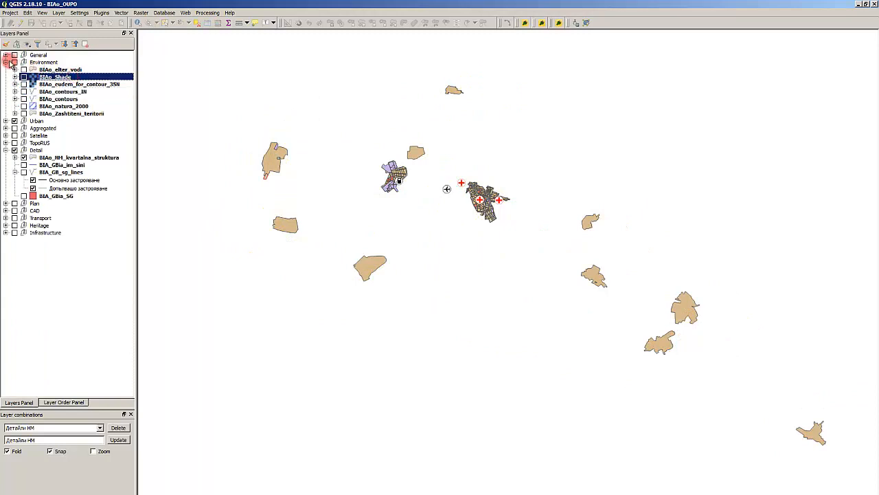
- Expand the General group and review its layers along with those of the Environment and Detail groups
left_click(5, 55)
left_click(83, 69)
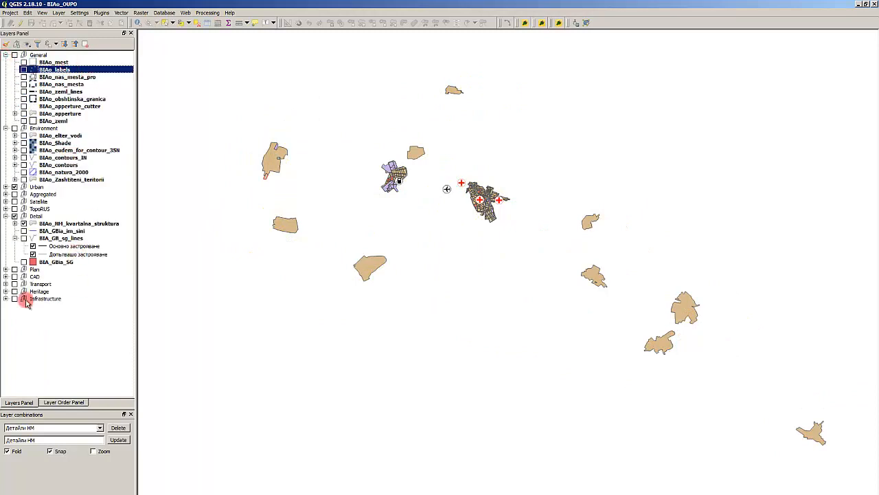
left_click(82, 291)
left_click(69, 331)
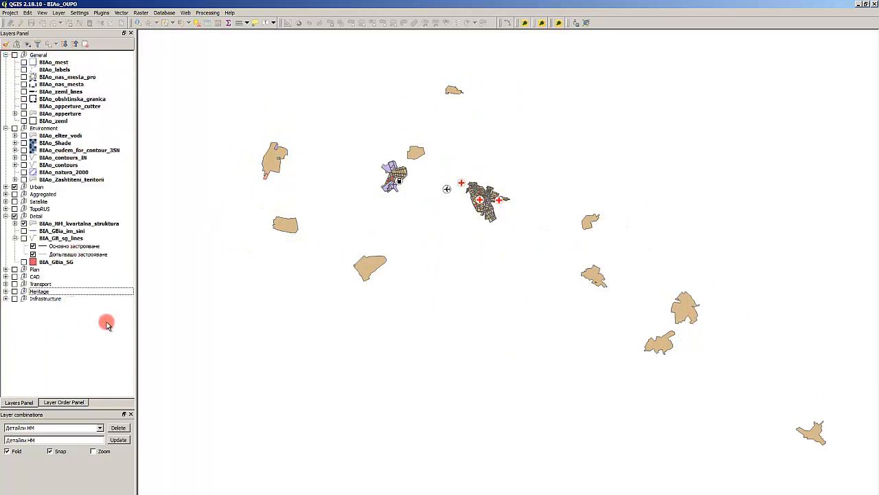
left_click(79, 256)
left_click(84, 180)
left_click(66, 164)
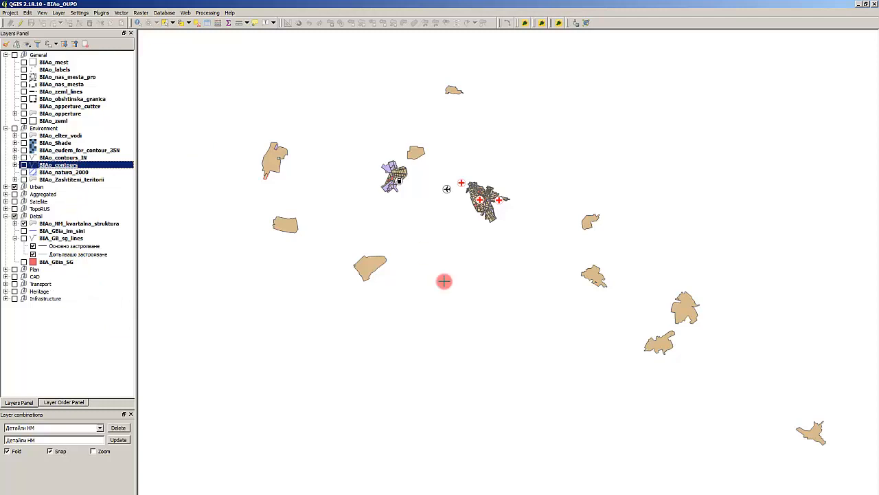
left_click(69, 77)
left_click(68, 56)
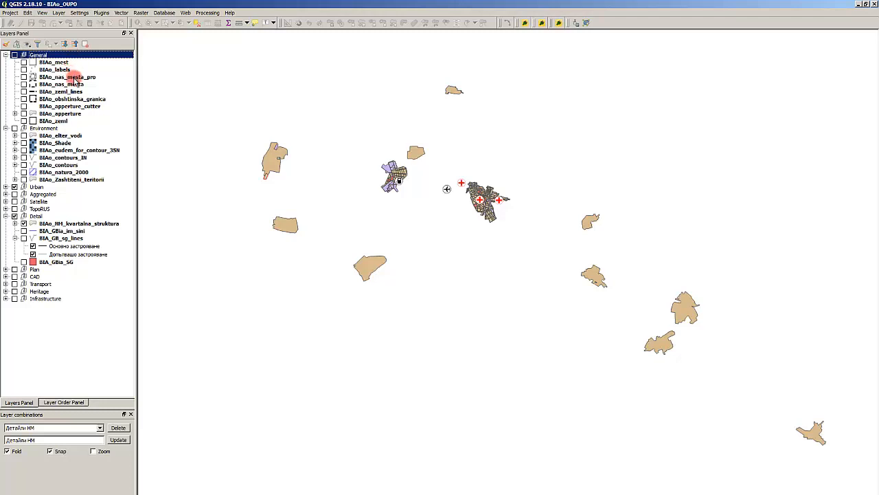
left_click(72, 77)
left_click(71, 56)
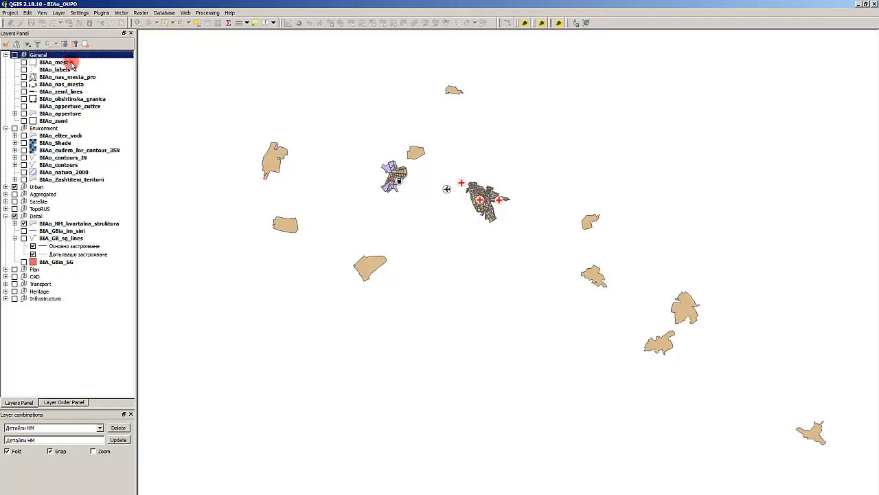
left_click(72, 62)
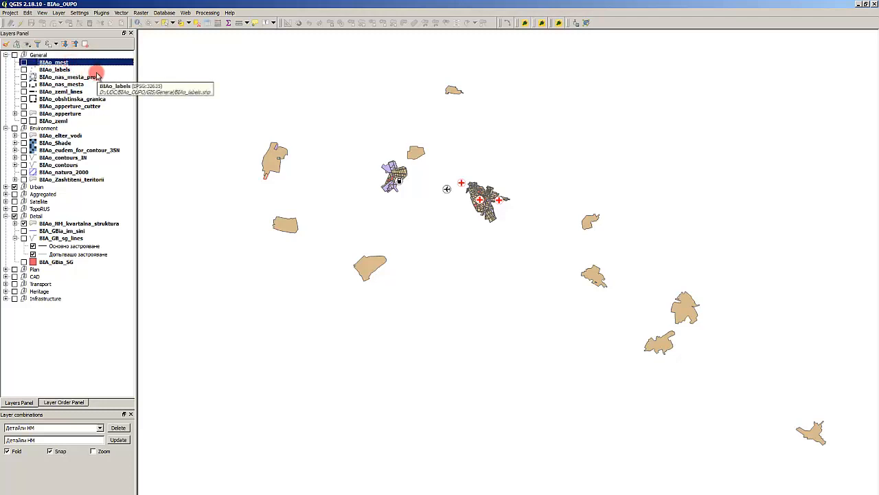
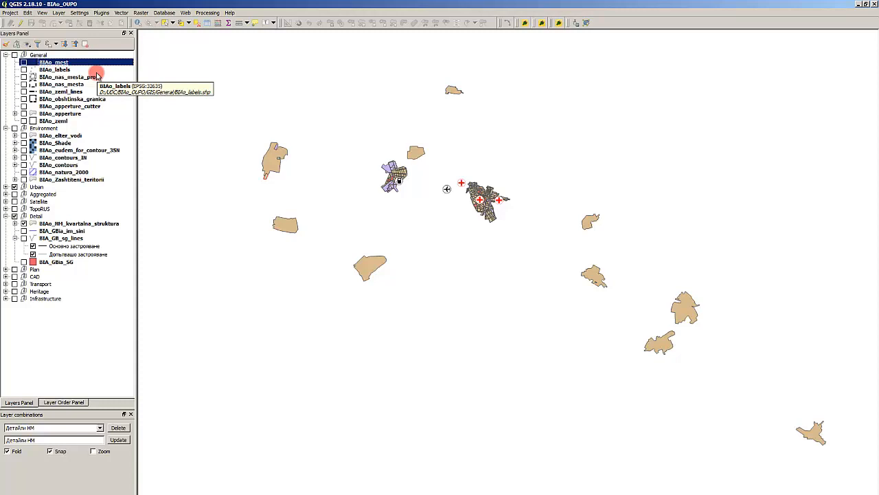
- Remove all print composers prefixed 0пф_, from 0пф_Вид_Собственост through 0пф_УЗ_ЗЗ, from the project
left_click(11, 15)
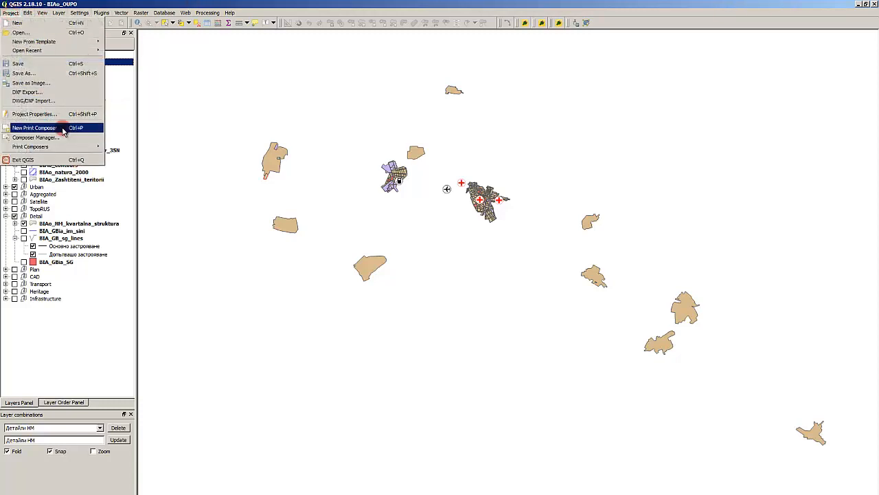
left_click(60, 138)
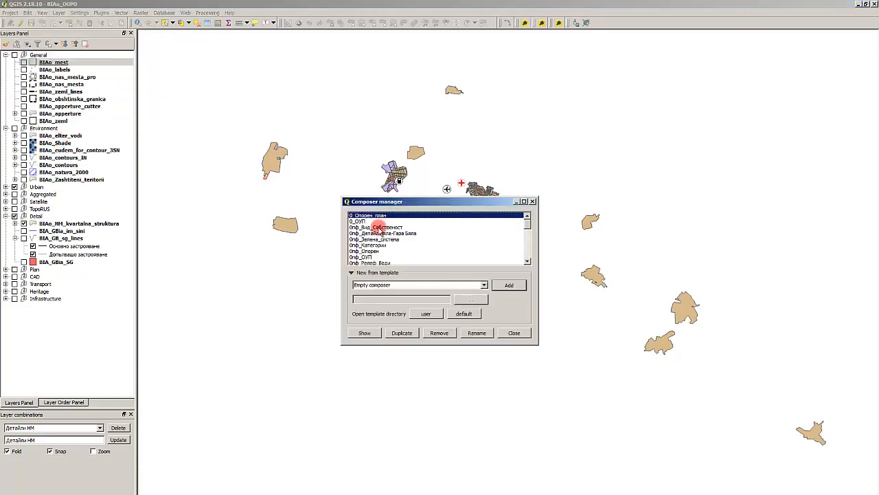
left_click(377, 222)
left_click(378, 227)
scroll(377, 247, "down", 2)
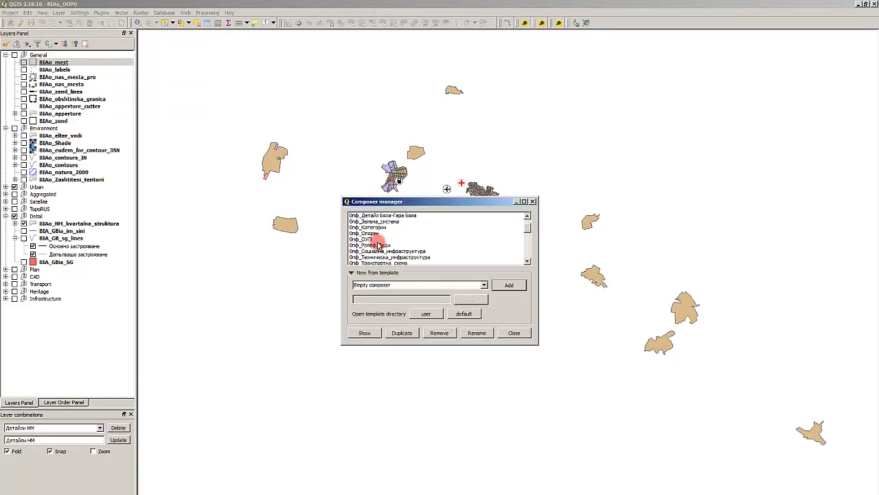
scroll(377, 251, "up", 2)
scroll(378, 251, "down", 2)
left_click(377, 252, "shift")
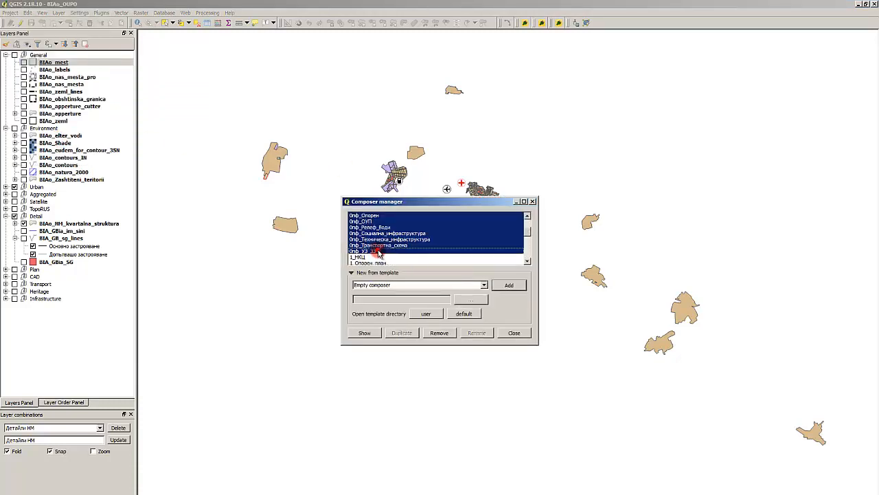
left_click(444, 334)
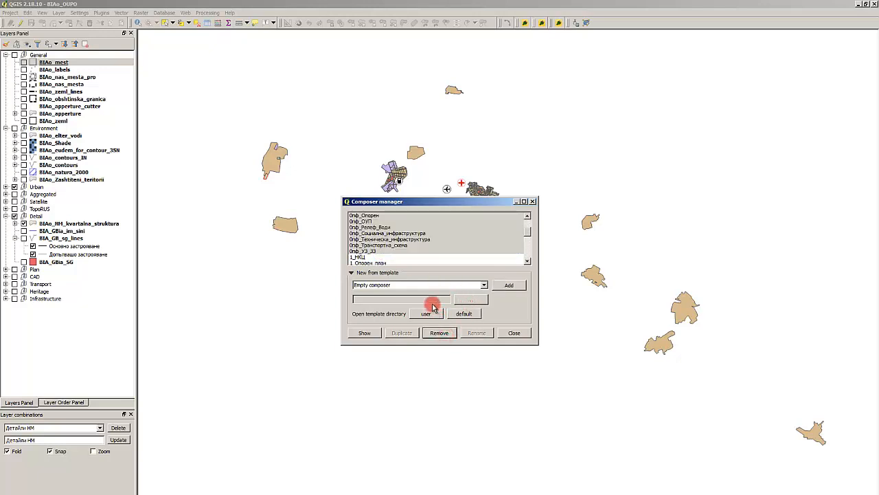
key("Return")
- Remove the print composer 2_Проектни зони_ГБ_Б from the project
left_click(381, 238)
scroll(389, 250, "down", 1)
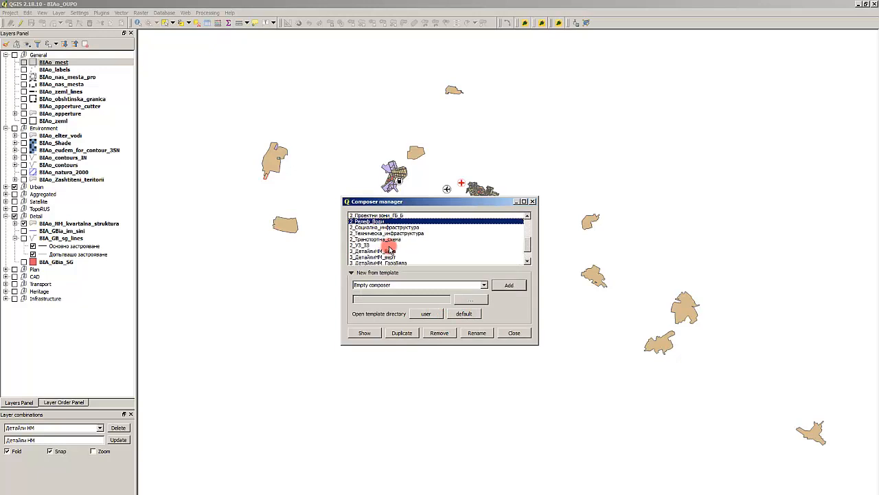
scroll(409, 264, "up", 1)
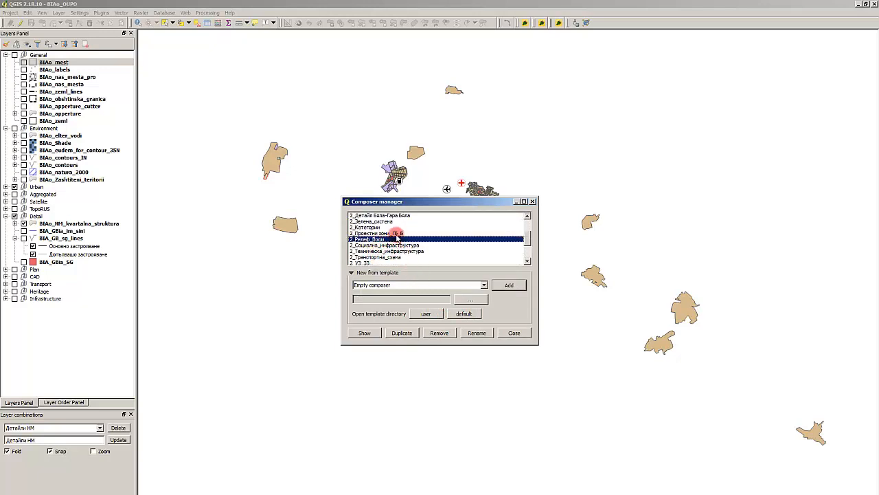
left_click(390, 234)
left_click(439, 332)
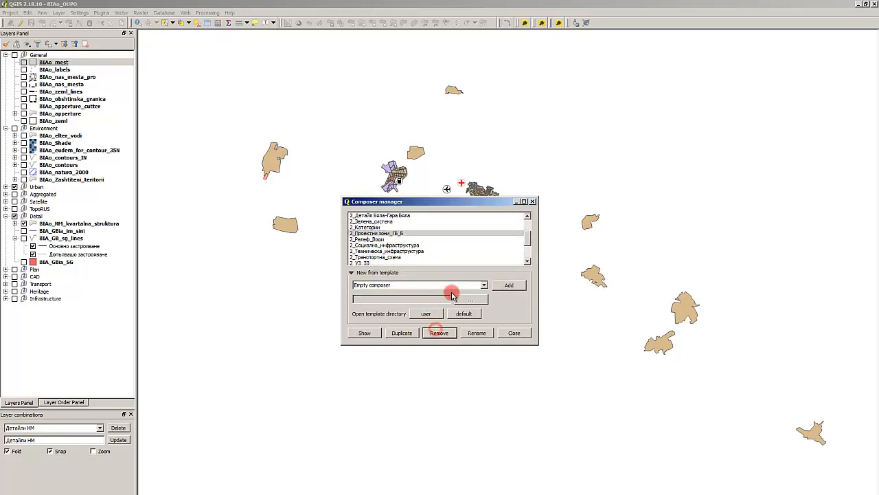
left_click(481, 285)
- Remove the print composer 2_Социална_инфраструктура from the project
left_click(384, 251)
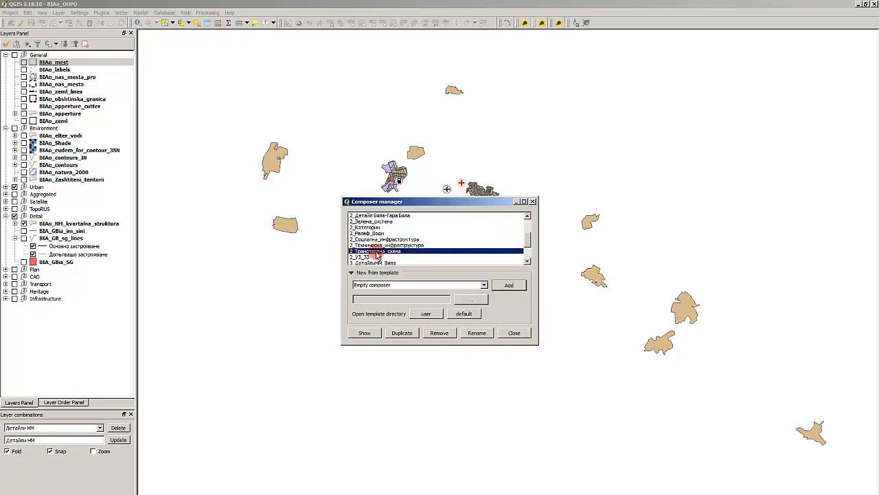
scroll(382, 259, "up", 1)
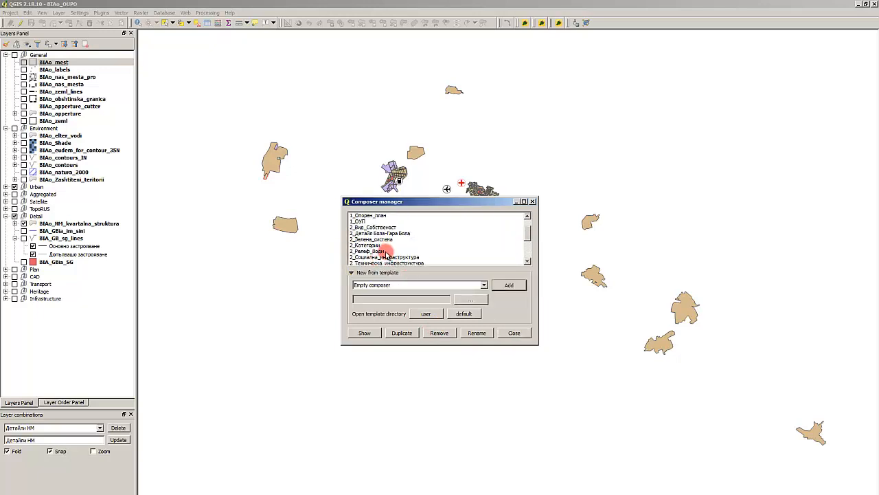
left_click(388, 257)
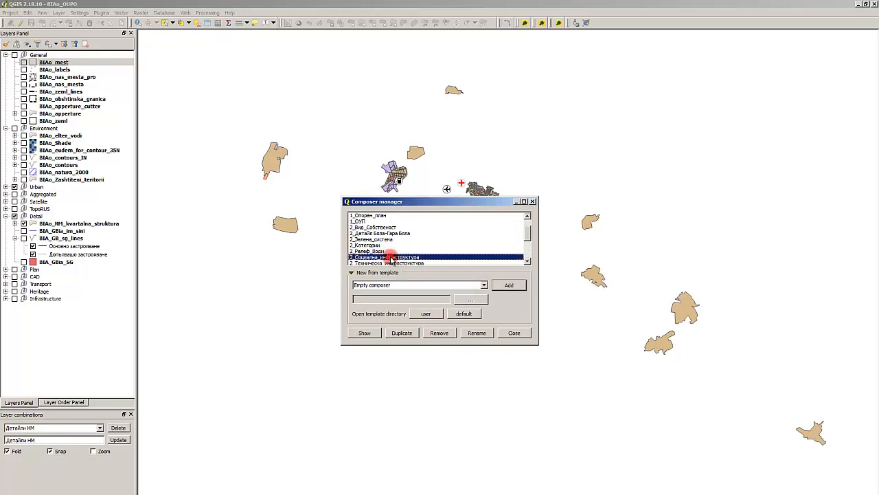
left_click(439, 333)
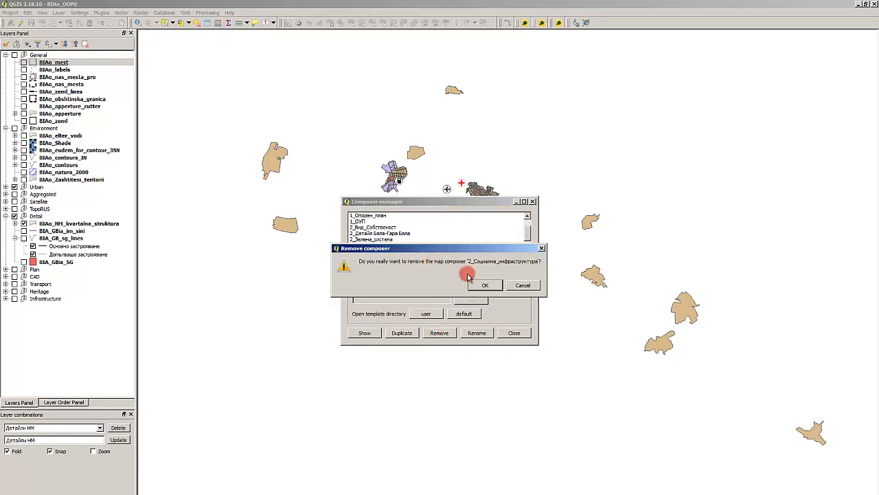
left_click(485, 286)
- Remove the four 3_ДетайлиНМ print composers together with A4_pies
left_click(402, 233)
left_click(375, 221)
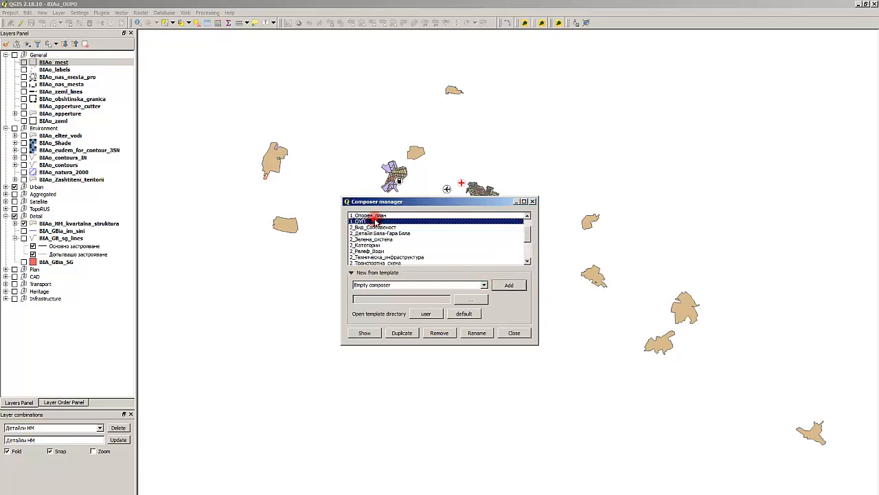
scroll(379, 230, "down", 2)
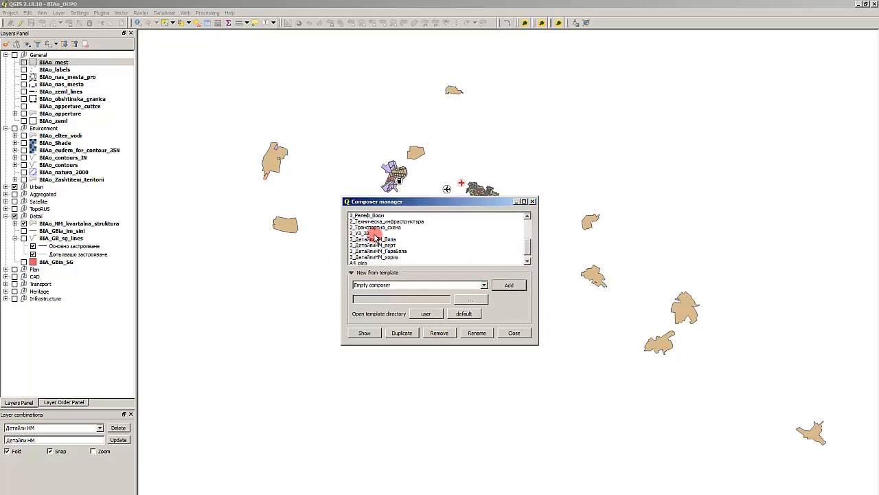
left_click(376, 236)
left_click(382, 255, "shift")
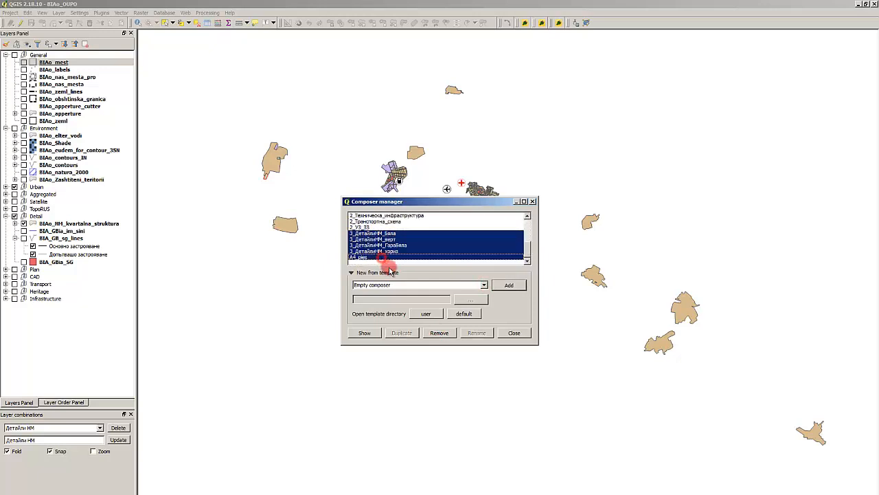
left_click(439, 332)
left_click(451, 290)
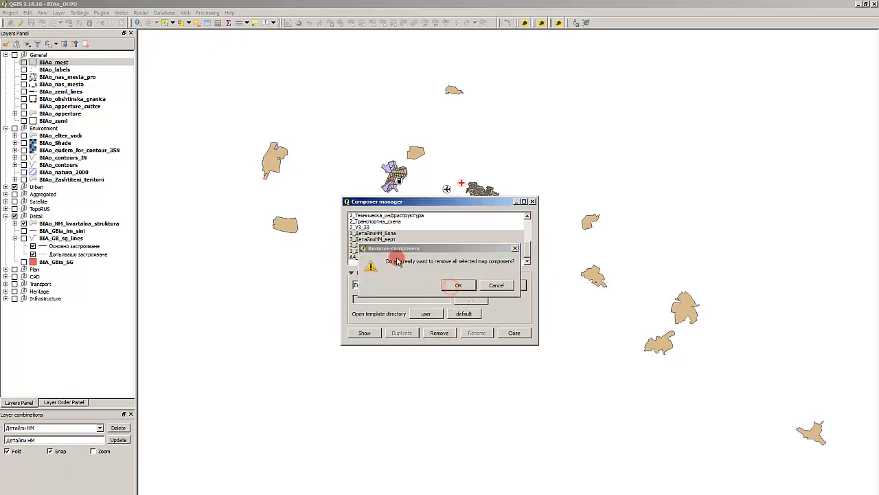
- Remove the print composer 2_УЗ_ЗЗ from the project
left_click(374, 255)
left_click(451, 332)
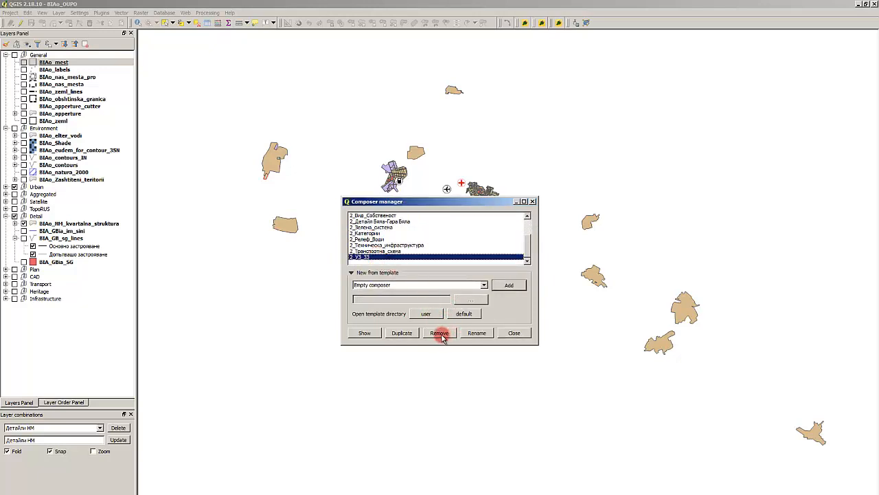
left_click(454, 286)
- Review the remaining print composers prefixed 2_ to decide which ones to keep
left_click(379, 228)
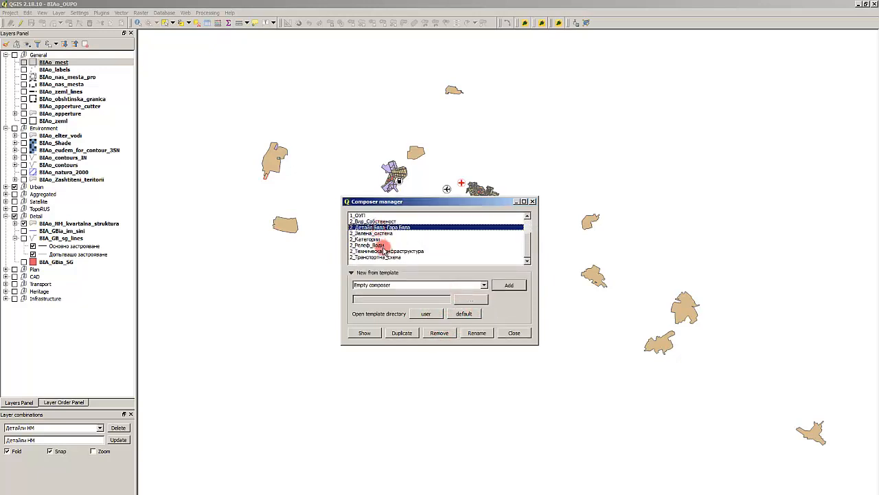
left_click(384, 246)
left_click(383, 239)
left_click(394, 257)
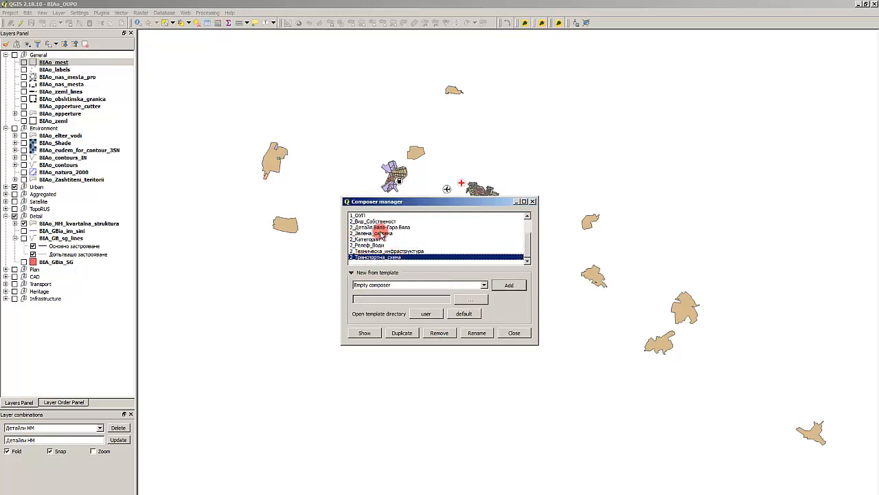
left_click(381, 233)
left_click(382, 227)
left_click(381, 222)
scroll(379, 224, "up", 2)
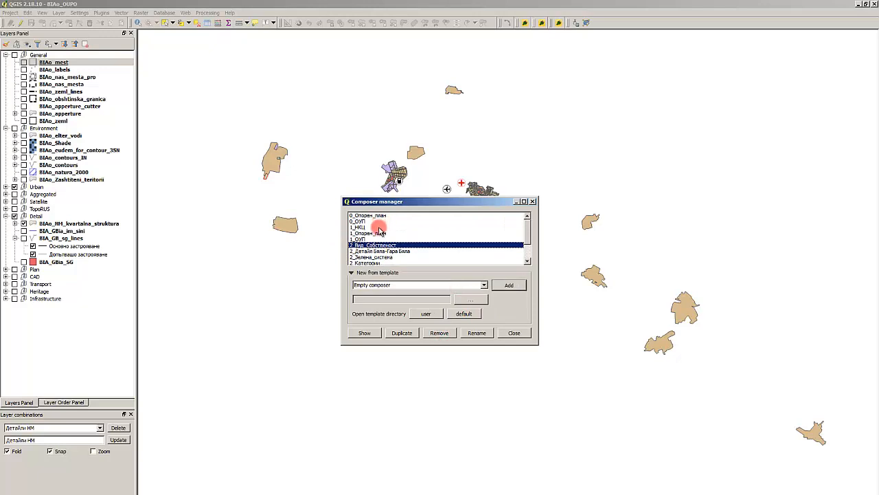
- Open the 0_Опорен_план composer, examine its page layout, and close it again
left_click(362, 227)
left_click(365, 221)
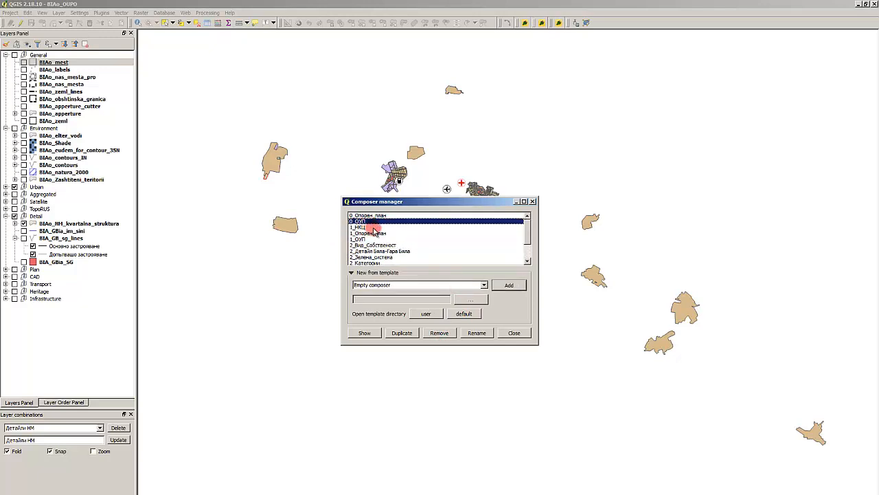
left_click(381, 215)
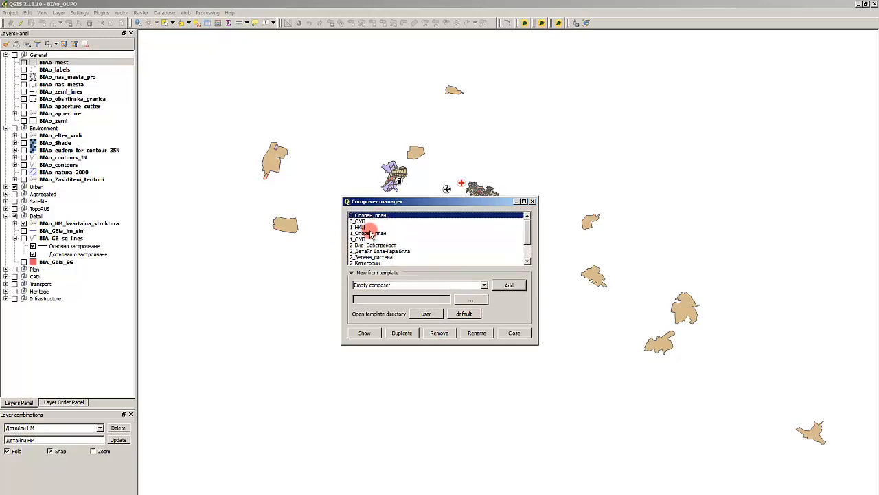
left_click(364, 332)
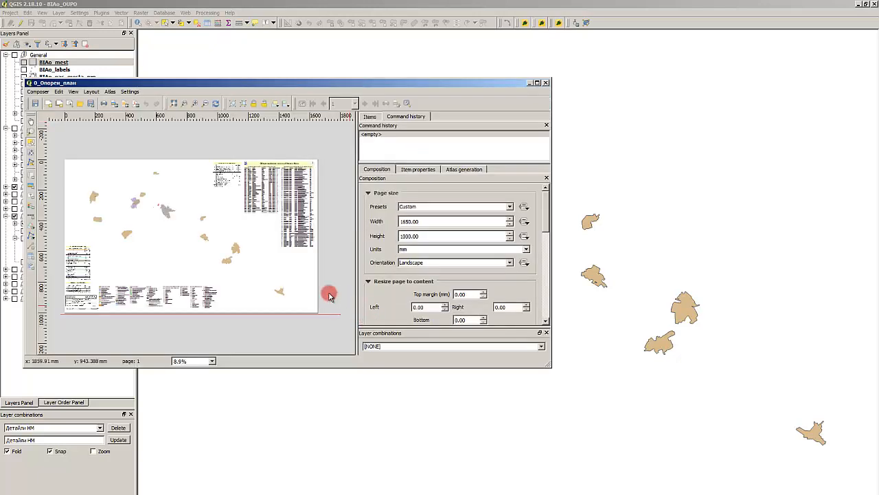
left_click(546, 82)
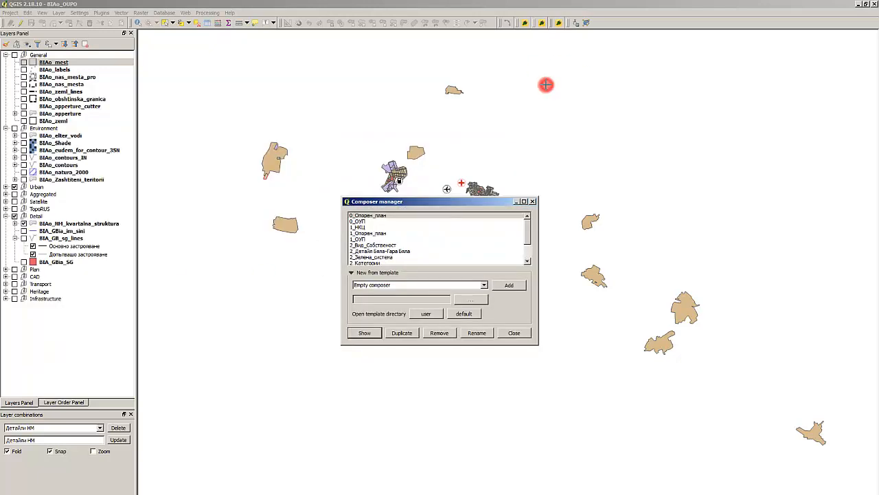
- Open the 1_НКЦ composer, examine its two-page layout, and close it again
left_click(378, 221)
left_click(368, 228)
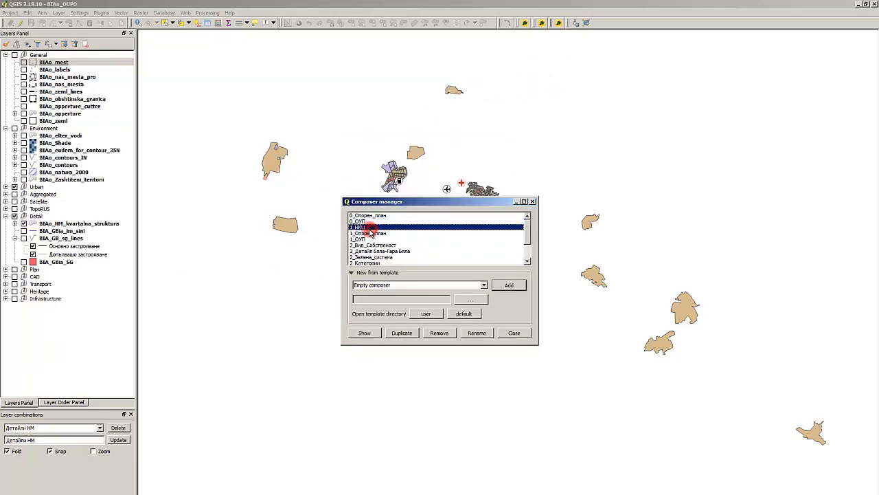
left_click(370, 234)
left_click(368, 228)
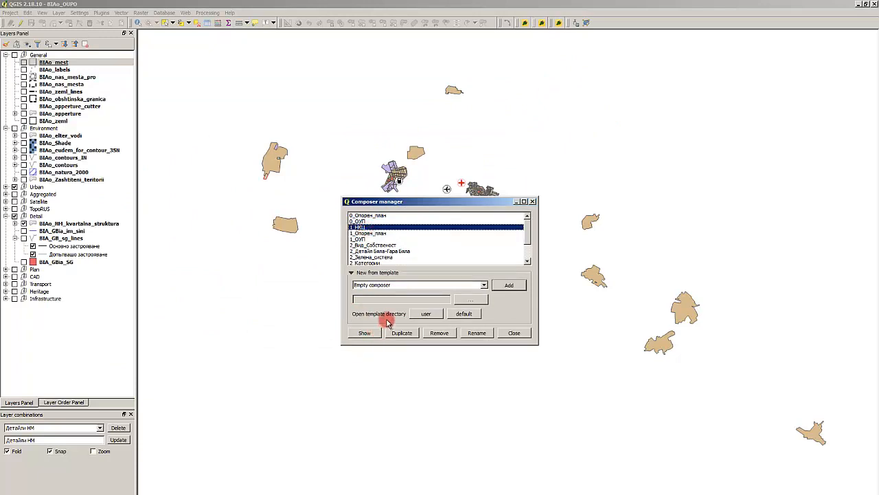
left_click(364, 333)
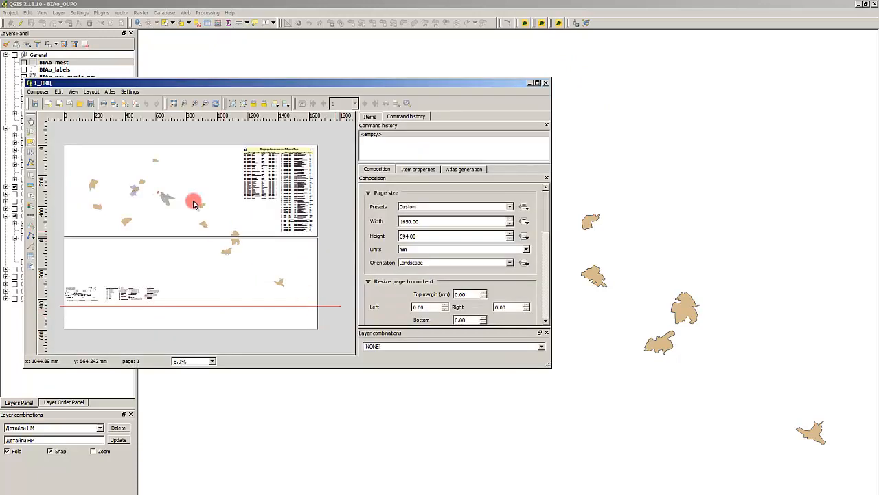
left_click(547, 83)
- Duplicate the 0_ОУП print composer under the name 0_НКЦ
left_click(372, 239)
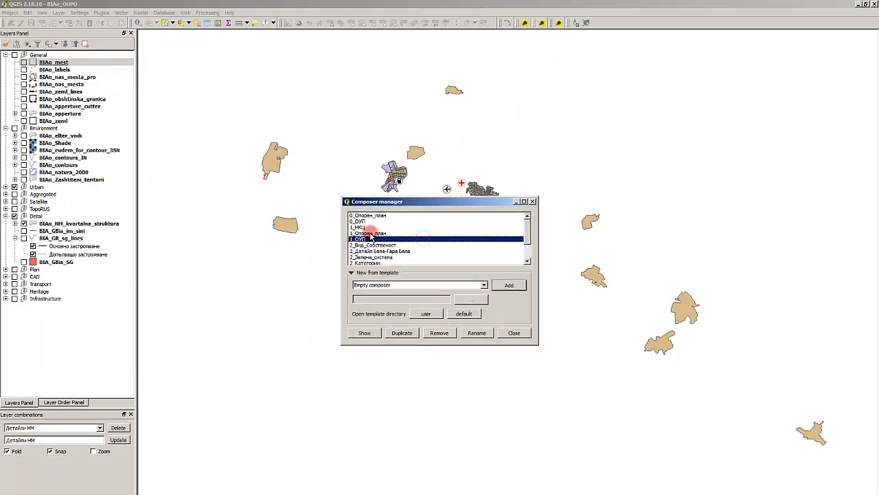
left_click(369, 221)
left_click(370, 227)
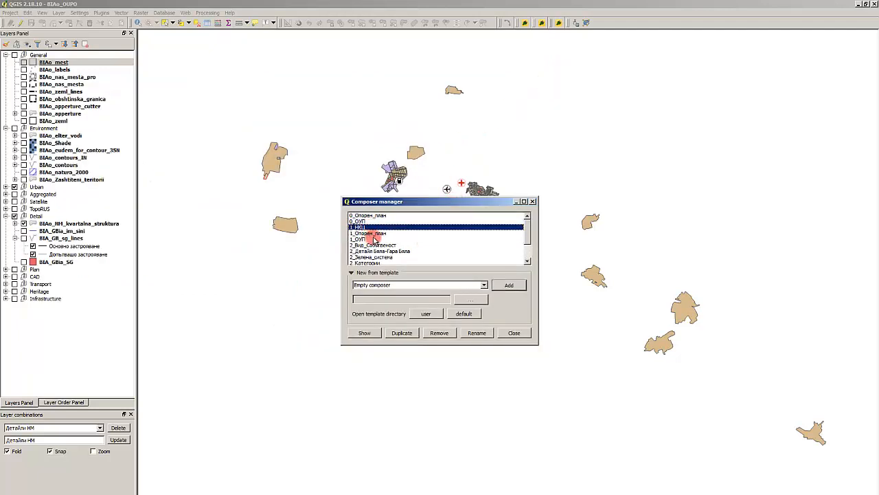
left_click(375, 238)
scroll(379, 239, "down", 2)
scroll(389, 238, "up", 2)
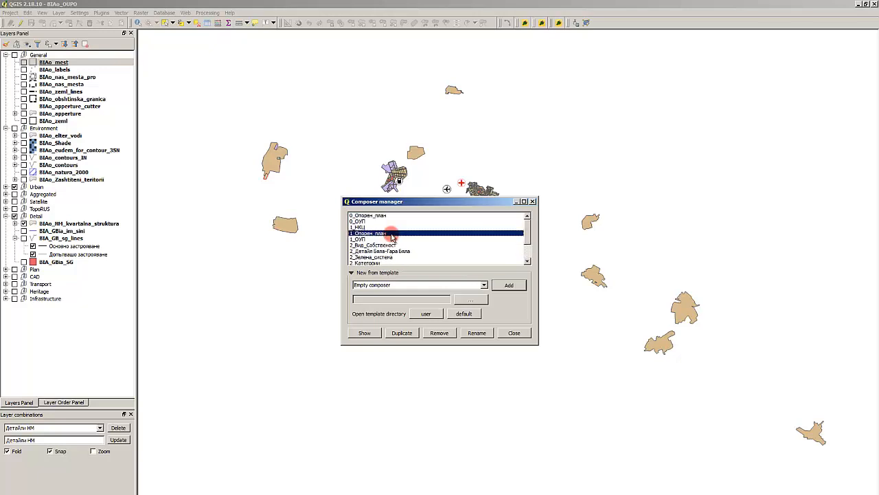
left_click(370, 221)
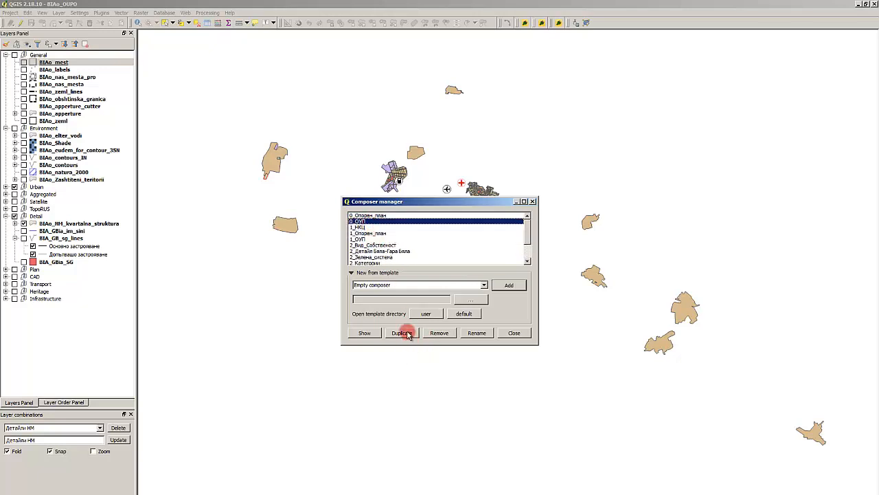
left_click(408, 334)
left_click_drag(426, 273, 402, 273)
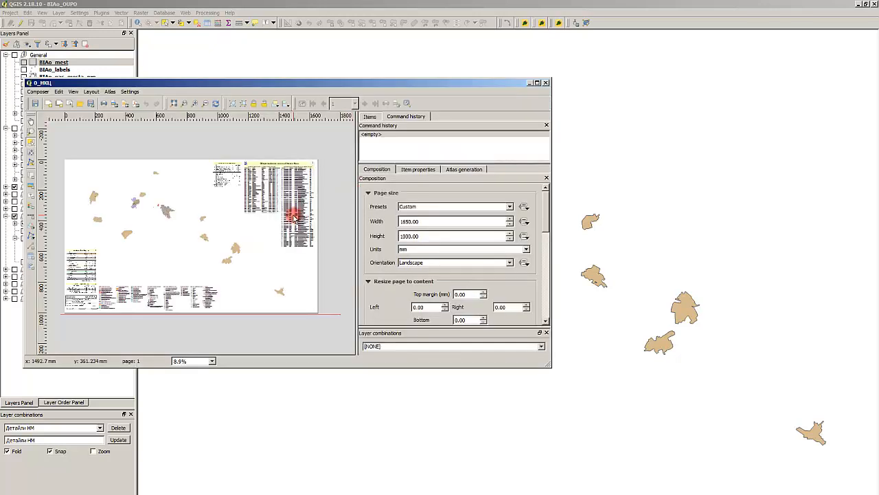
- Examine the tables and legends placed on the page of the 0_НКЦ composer
left_click(294, 218)
scroll(265, 184, "up", 4)
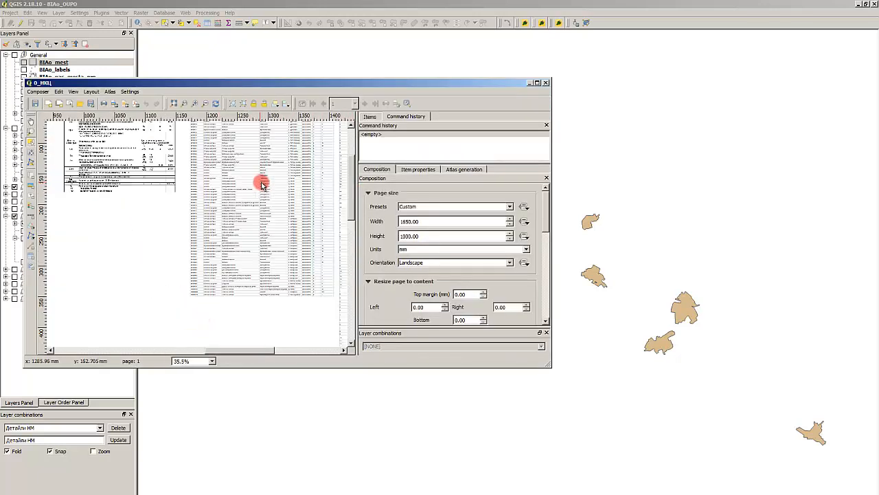
scroll(209, 220, "down", 4)
scroll(163, 231, "up", 4)
scroll(177, 229, "down", 4)
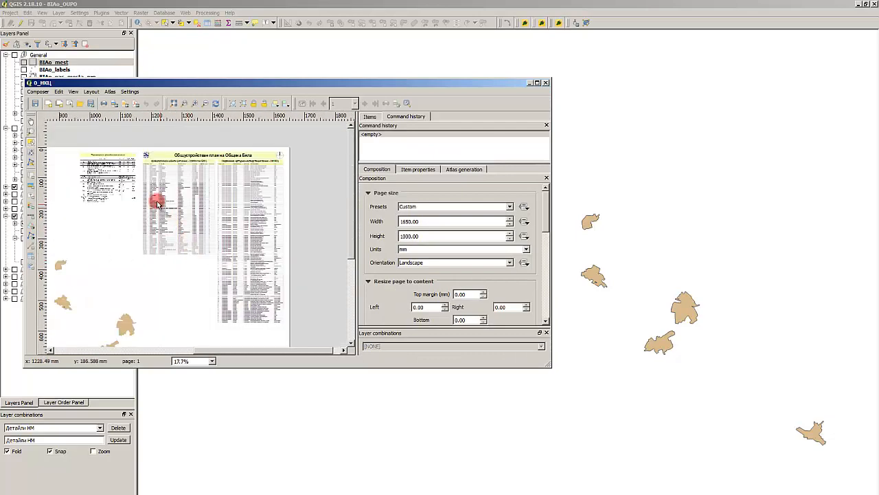
scroll(158, 186, "up", 1)
scroll(116, 238, "up", 1)
scroll(124, 237, "down", 1)
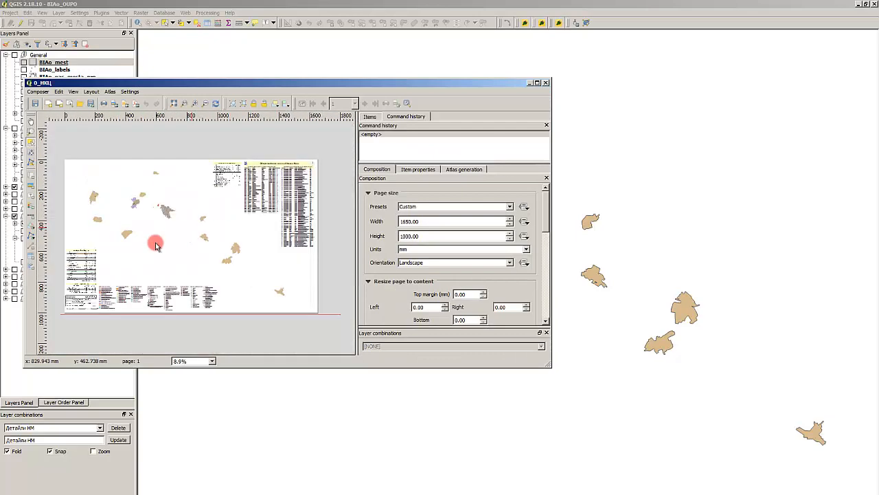
- Delete the legend and table block above the title block at the page's lower left in the 0_НКЦ composer
left_click(82, 269)
key("Delete")
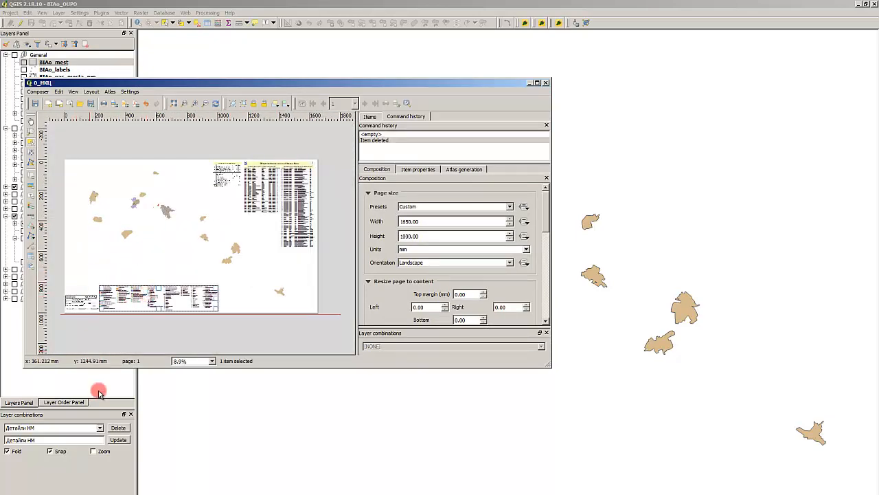
- Open the 1_НКЦ print composer alongside the 0_НКЦ composer
left_click(59, 426)
key("alt+Tab")
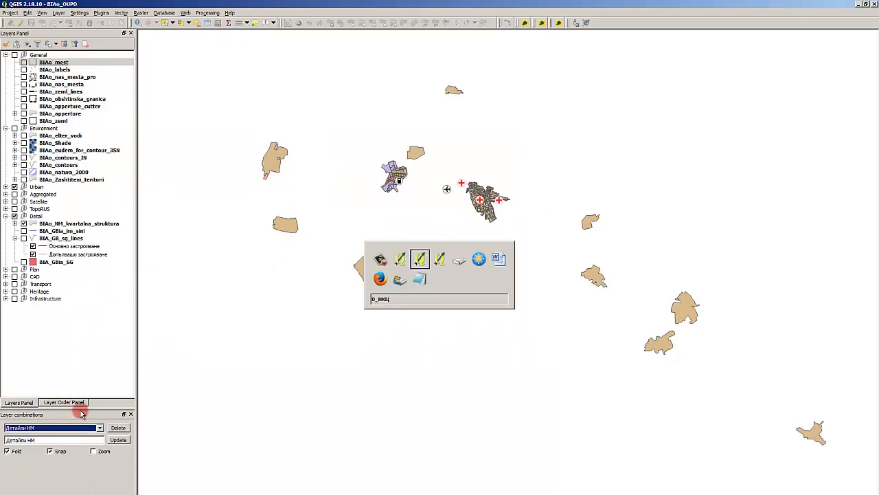
key("alt+Tab")
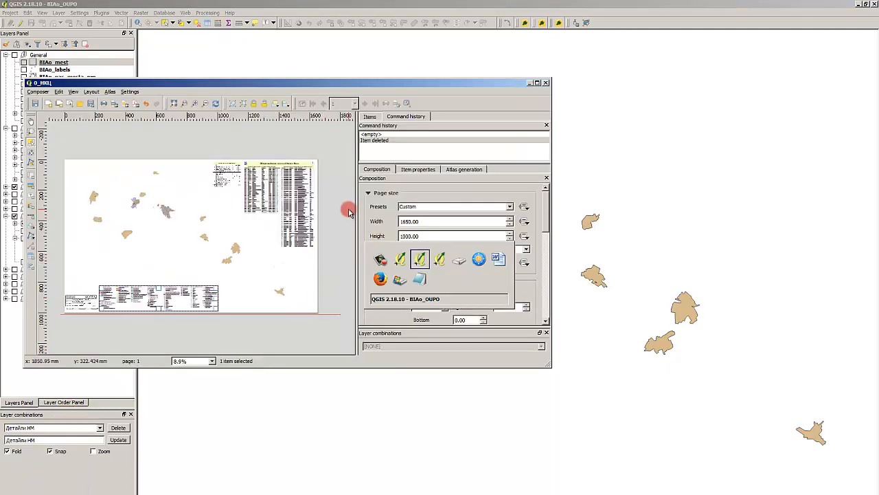
left_click(395, 233)
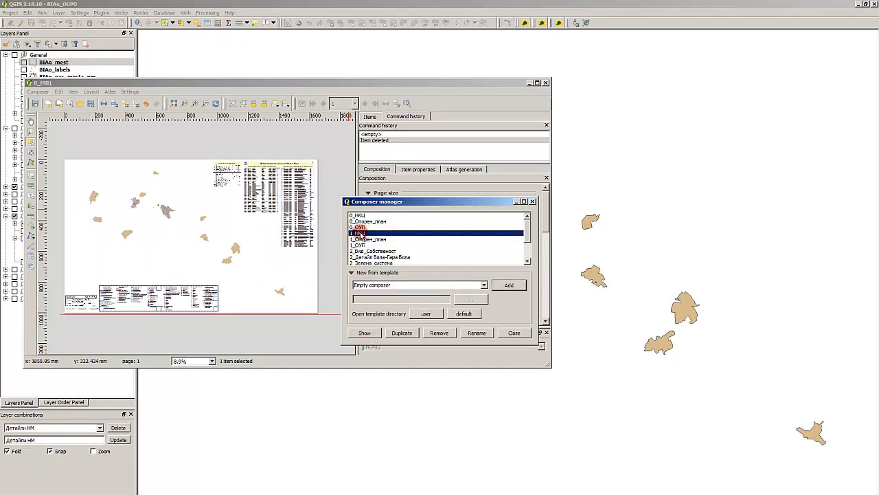
left_click(364, 332)
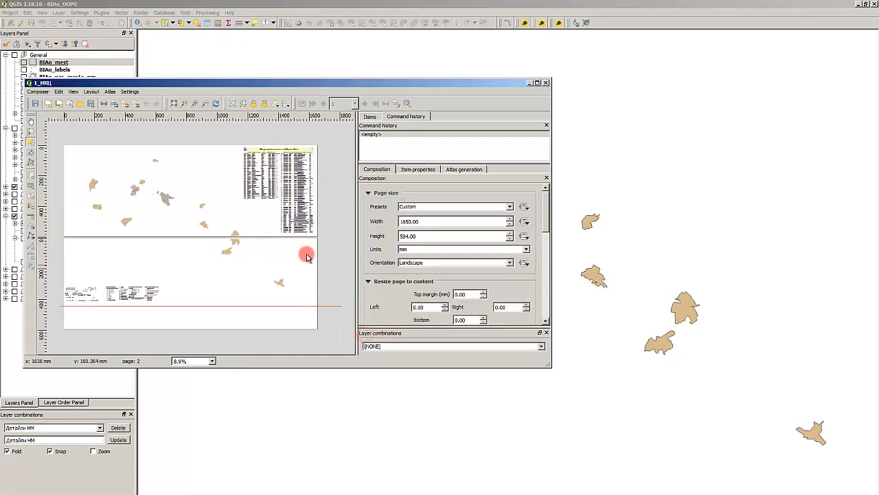
- Copy the title block items and the legend from the lower page of the 1_НКЦ composer
left_click(124, 294)
scroll(74, 294, "up", 2)
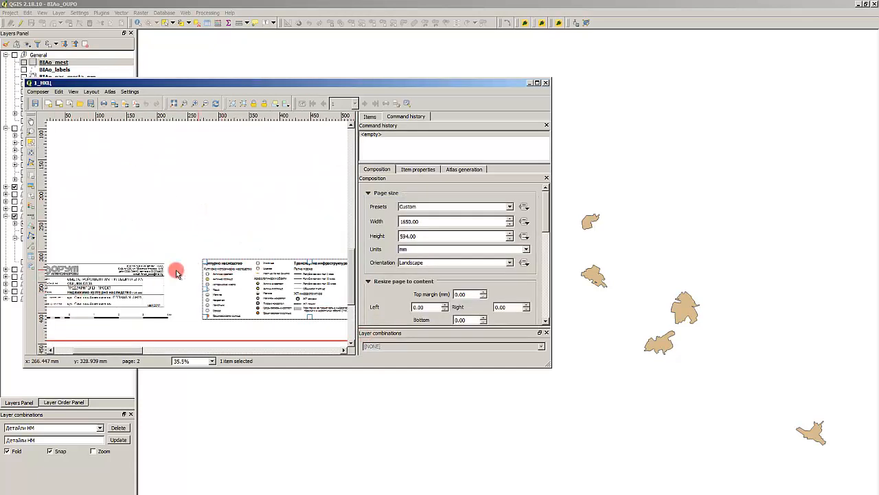
scroll(130, 277, "down", 1)
left_click_drag(73, 255, 155, 309)
scroll(144, 268, "down", 2)
scroll(270, 217, "up", 2)
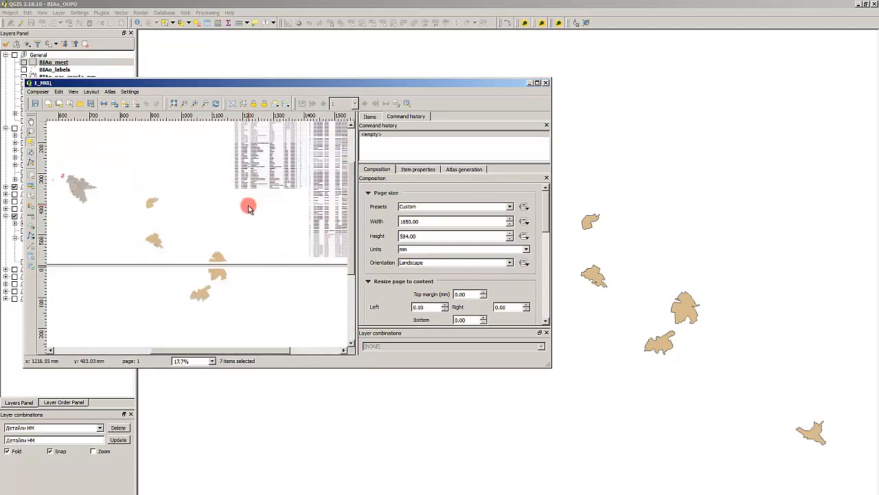
scroll(246, 204, "down", 1)
- Switch back to the 0_НКЦ composer and delete the old legend and title block items along the page's bottom edge
key("alt+Tab")
key("alt+Tab")
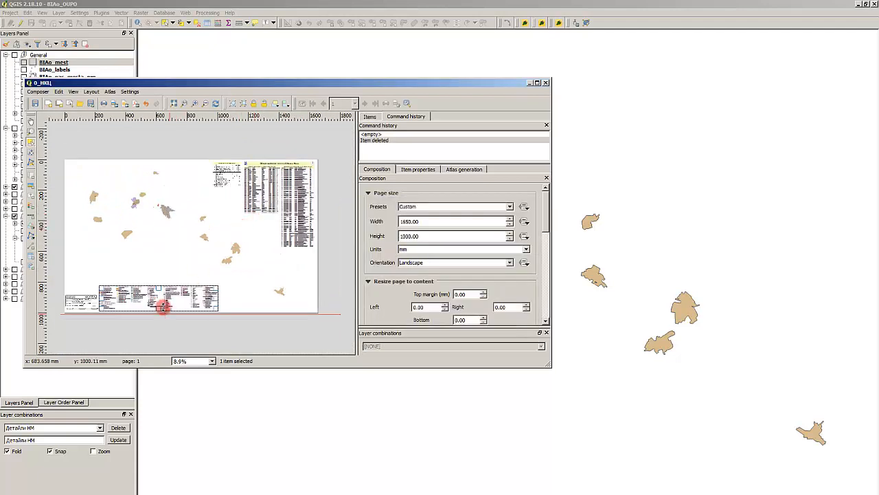
left_click(145, 330)
left_click(146, 296)
key("Delete")
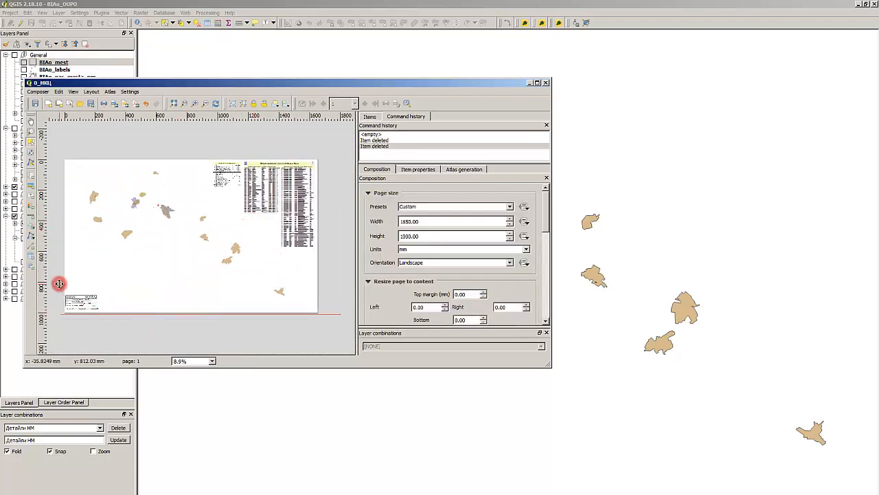
key("ctrl+a")
left_click(131, 307)
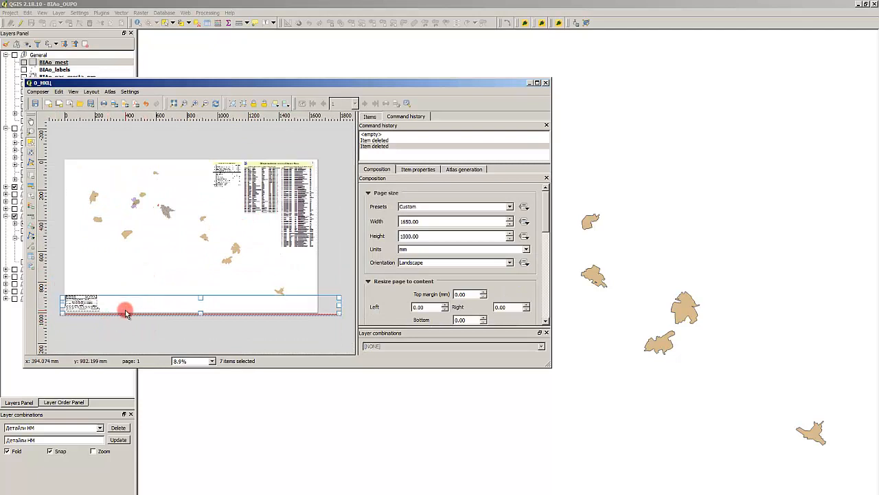
key("Delete")
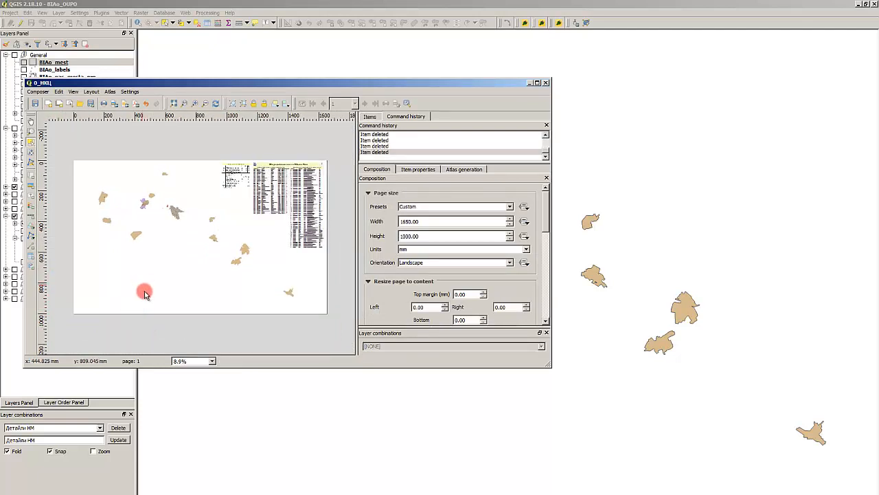
- Paste the copied title block and legend into 0_НКЦ and move them to the page's bottom-left corner
key("ctrl+shift+v")
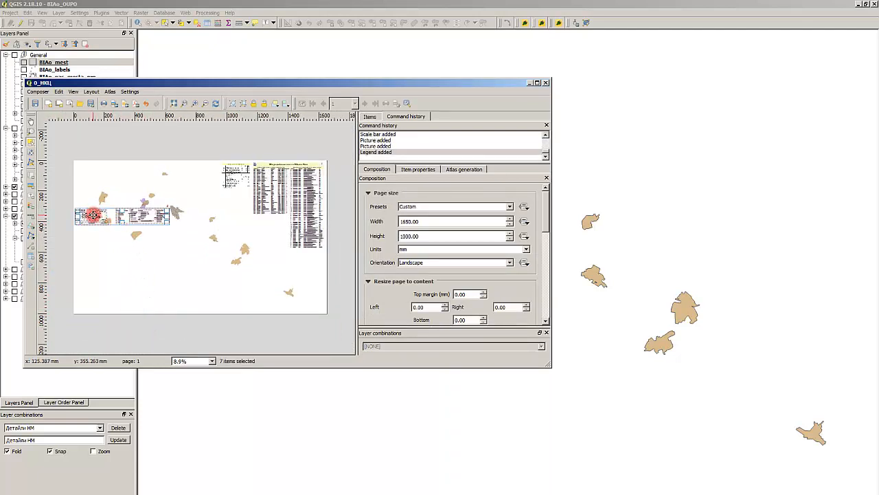
left_click_drag(93, 215, 90, 303)
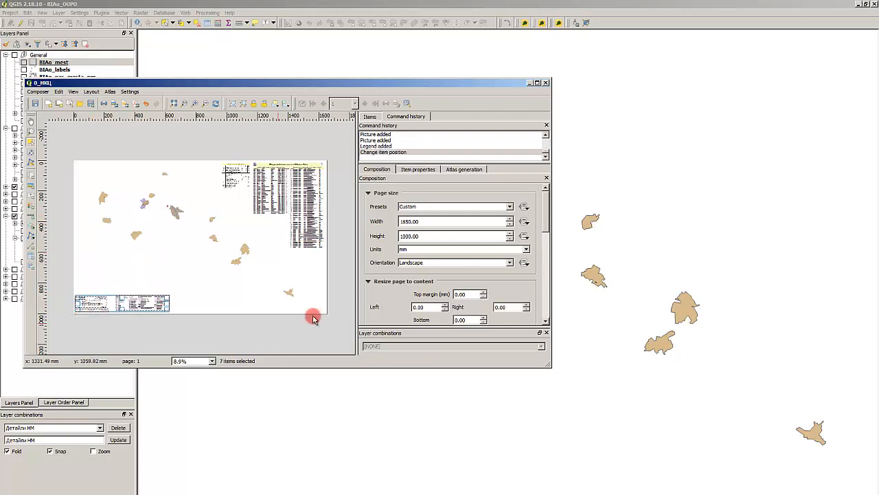
left_click(344, 279)
left_click(220, 241)
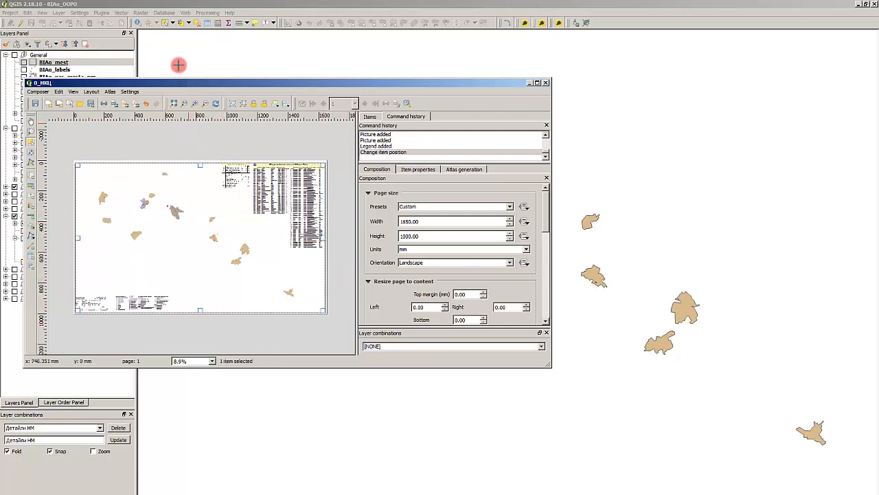
left_click(272, 4)
left_click(44, 427)
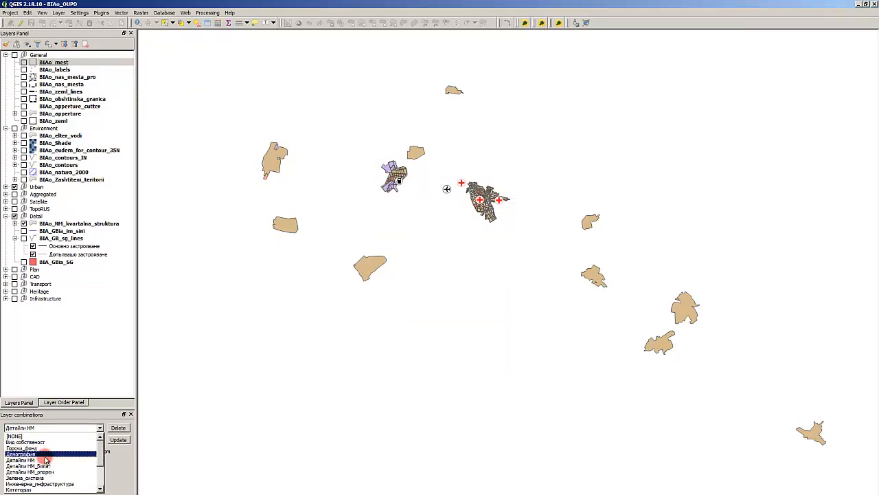
scroll(55, 459, "down", 3)
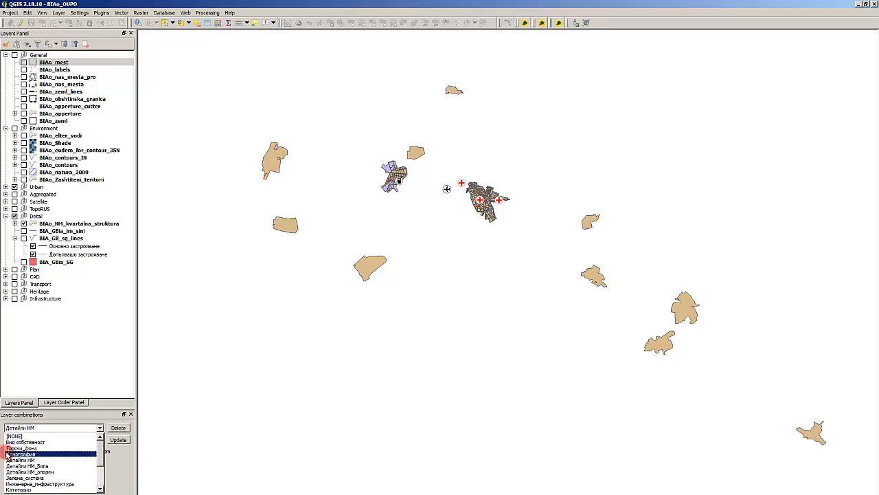
- Open the composer manager and remove the 1_Опорен_план print composer
left_click(11, 9)
left_click(11, 9)
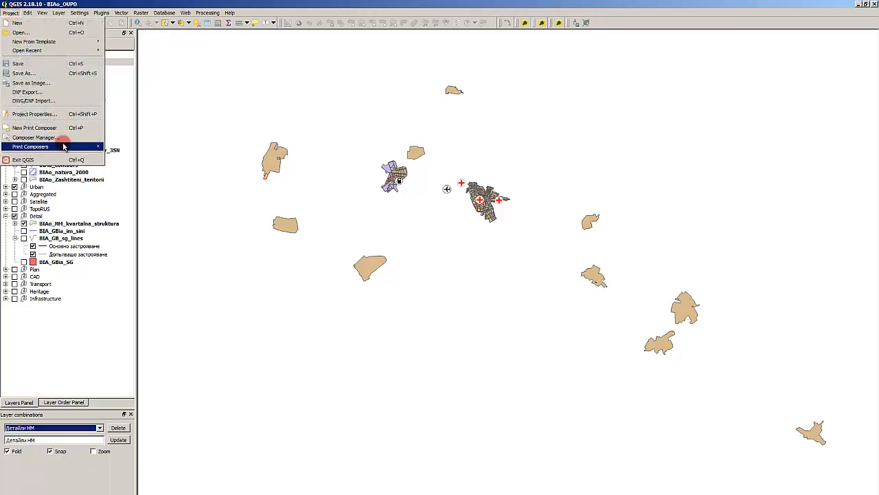
mouse_move(59, 147)
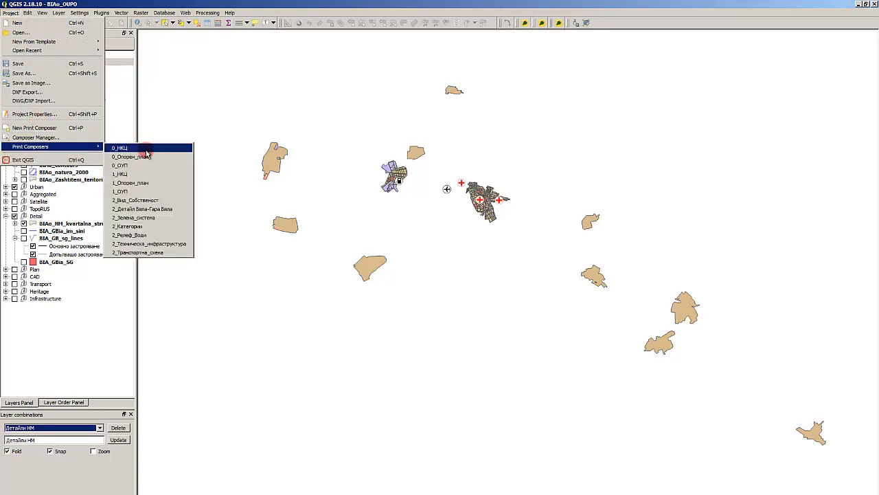
left_click(71, 137)
left_click(371, 239)
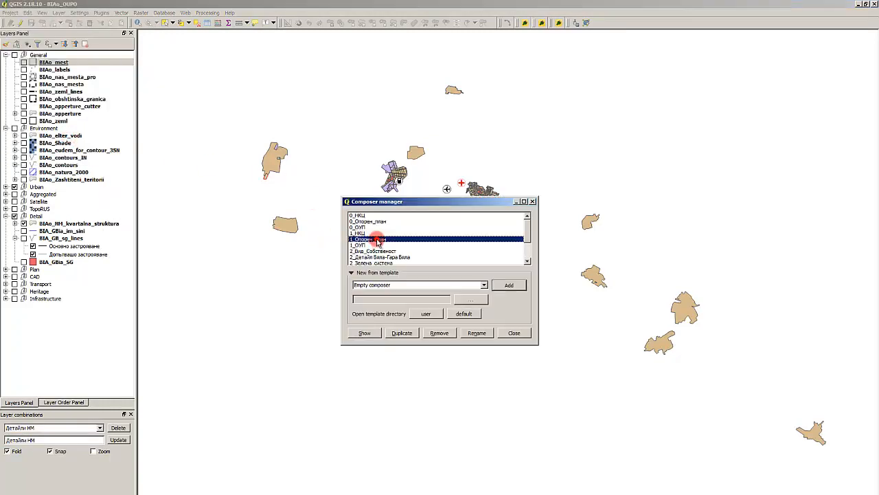
left_click(440, 334)
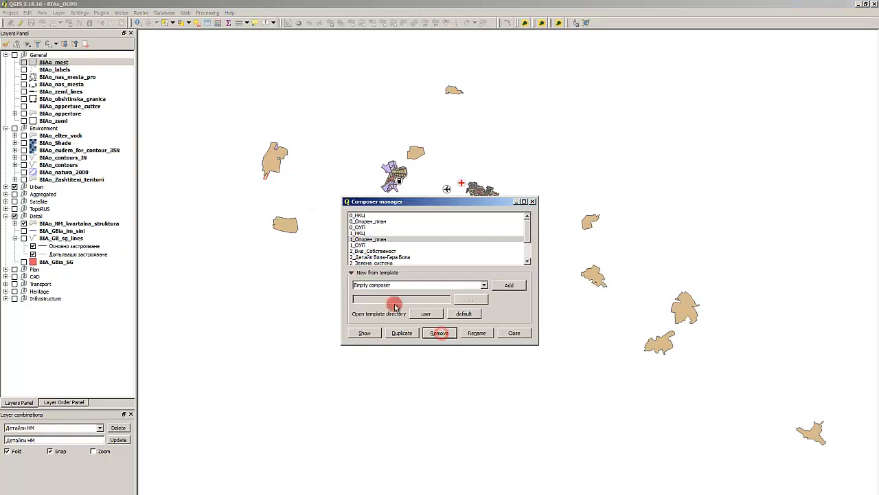
left_click(469, 286)
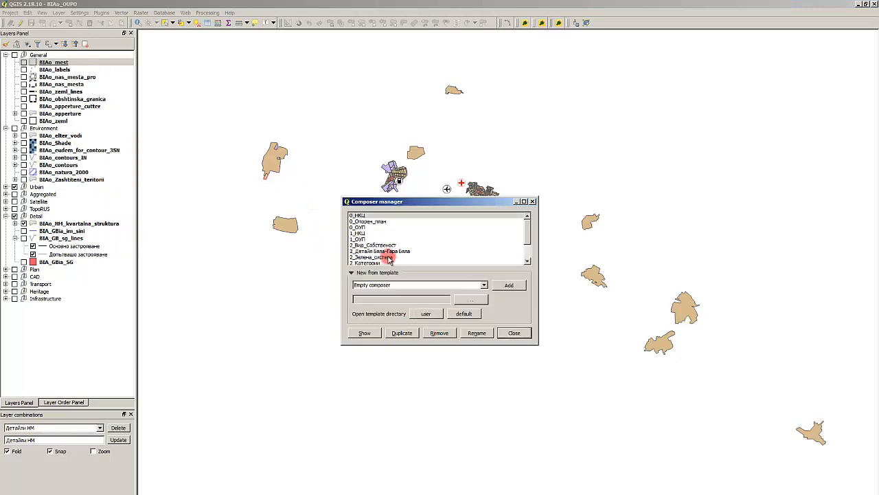
- Remove the 1_ОУП and 1_НКЦ print composers, and close the composer manager
left_click(376, 240)
left_click(439, 333)
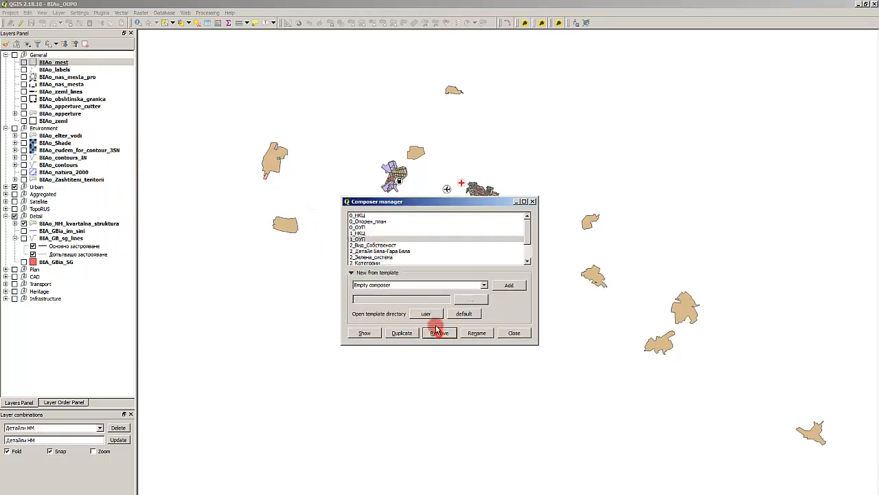
left_click(448, 283)
left_click(371, 233)
left_click(439, 333)
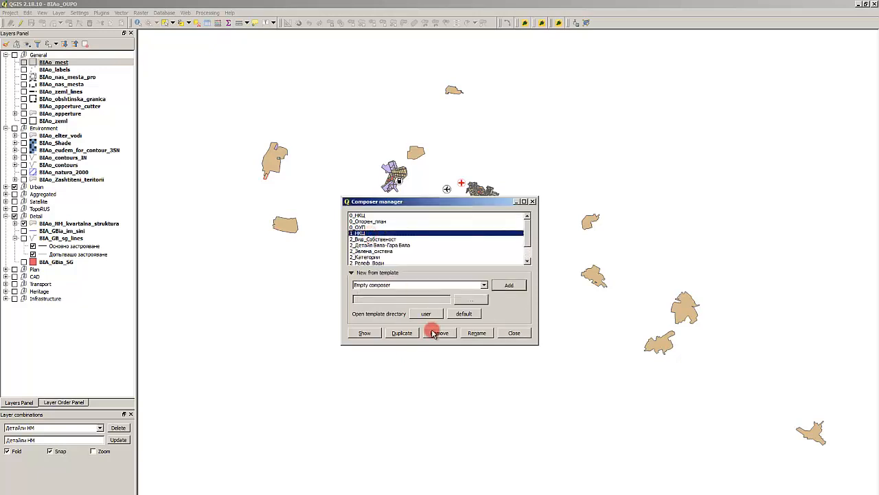
left_click(464, 284)
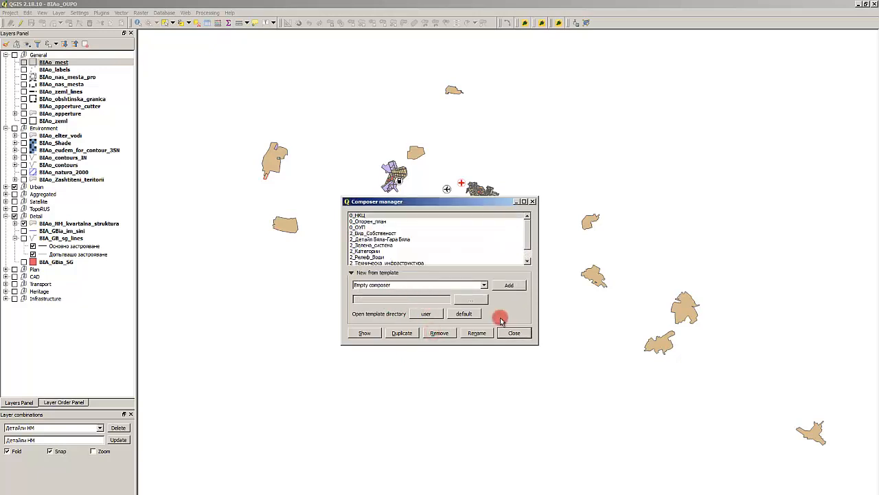
left_click(378, 238)
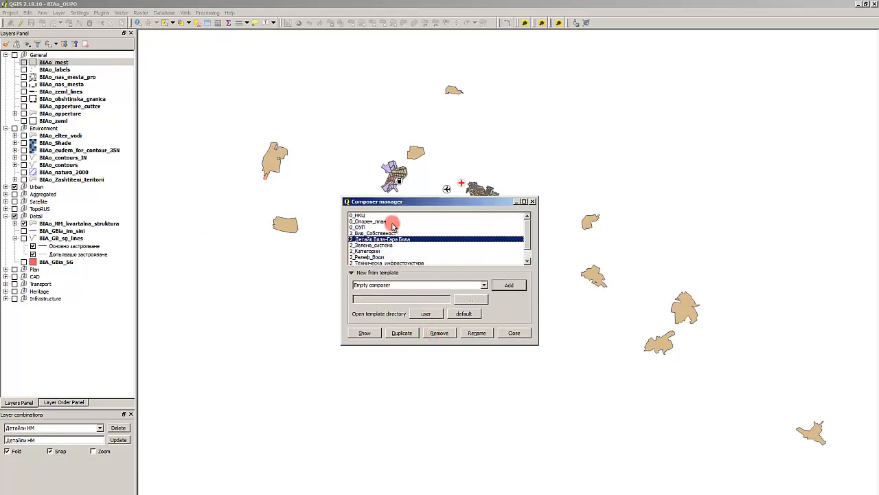
left_click(521, 333)
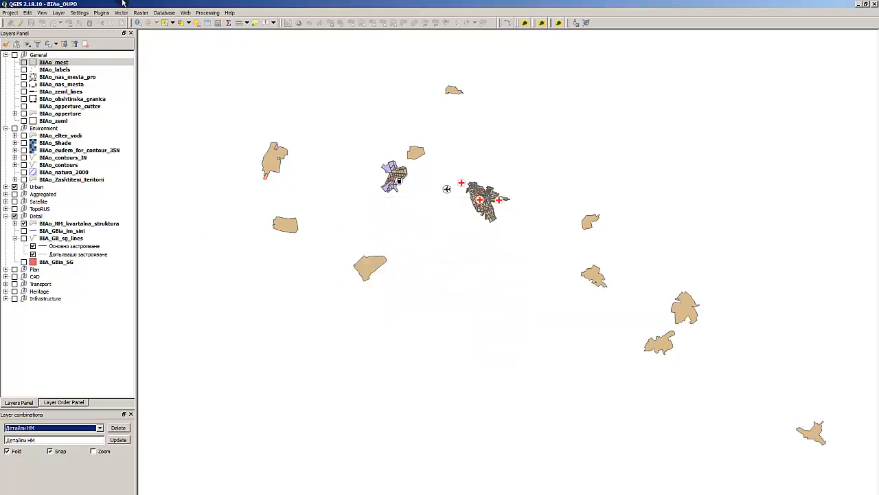
- Delete the УЗ и ЗЗ layer combination from the project
left_click(55, 428)
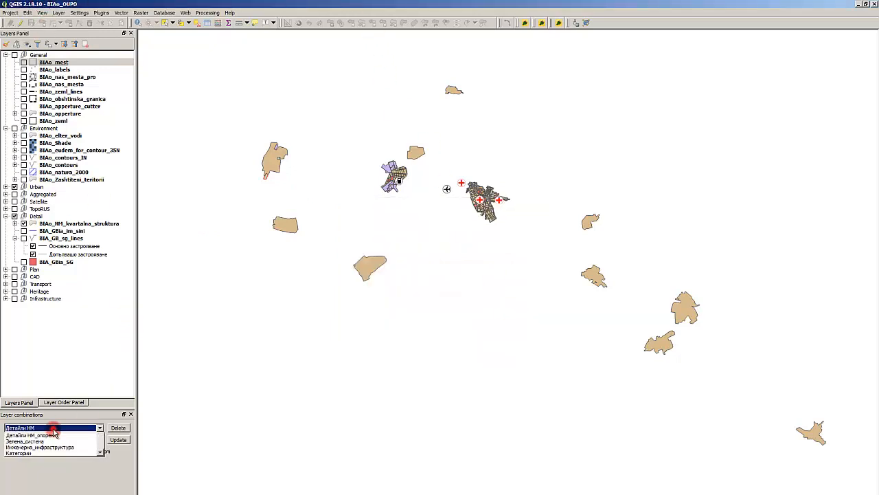
scroll(53, 451, "down", 2)
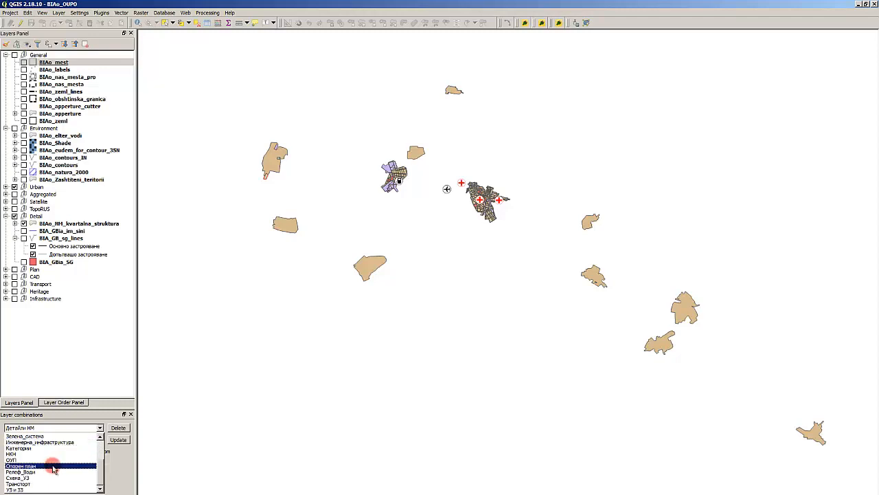
left_click(48, 489)
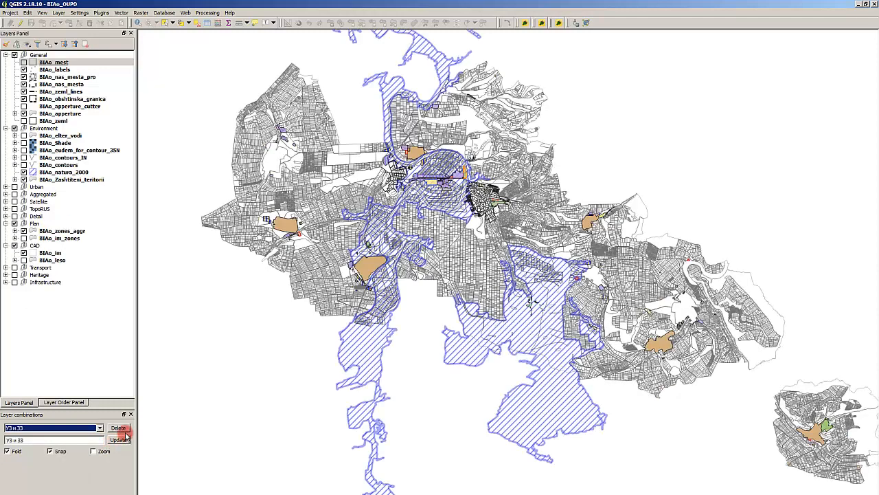
left_click(118, 427)
left_click(460, 292)
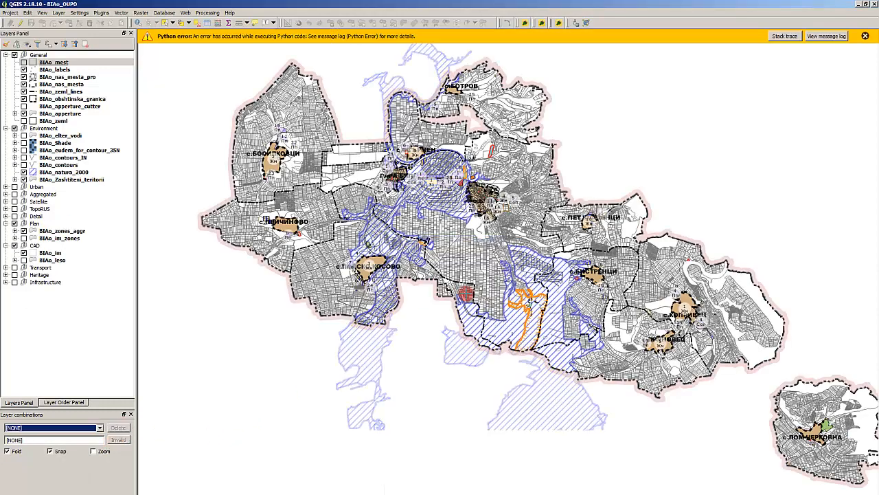
- Delete the Схема_УЗ layer combination from the project
left_click(74, 429)
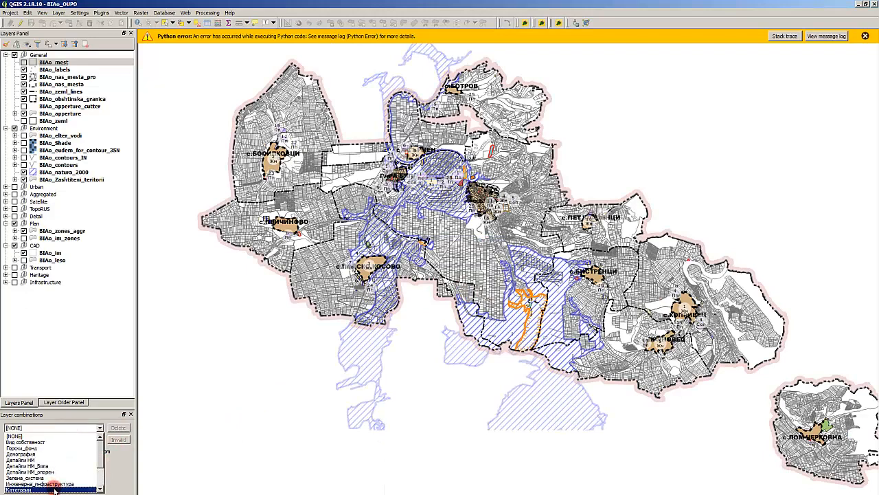
scroll(55, 489, "down", 3)
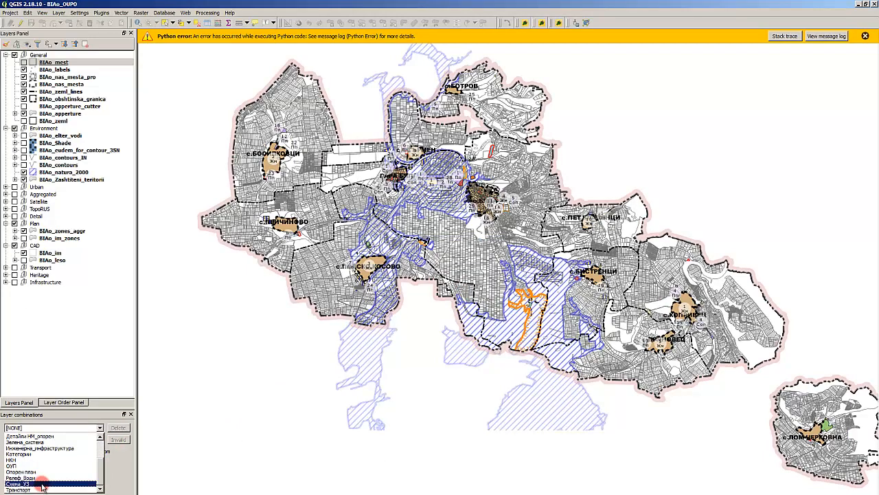
left_click(119, 428)
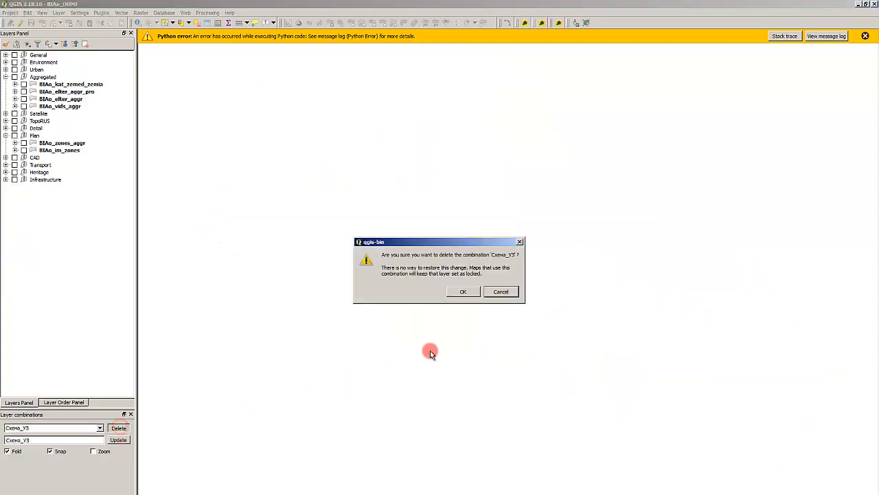
left_click(465, 292)
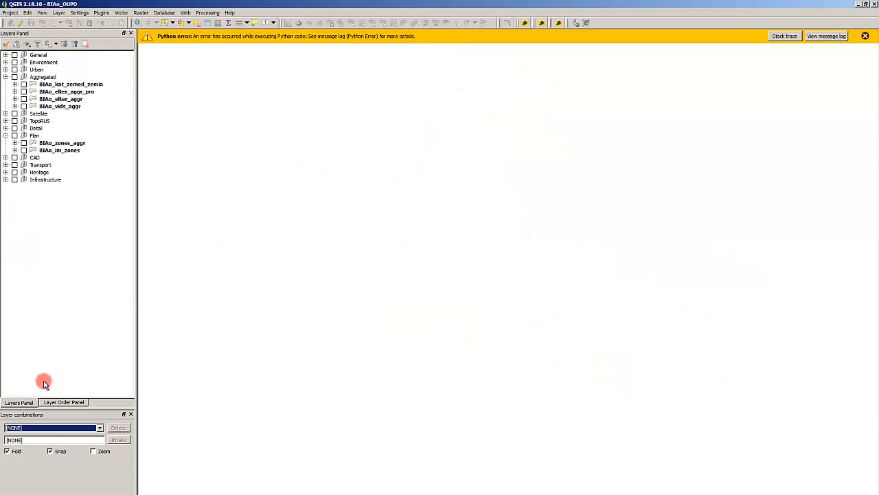
- Delete the Демография layer combination from the project and confirm the deletion
left_click(47, 429)
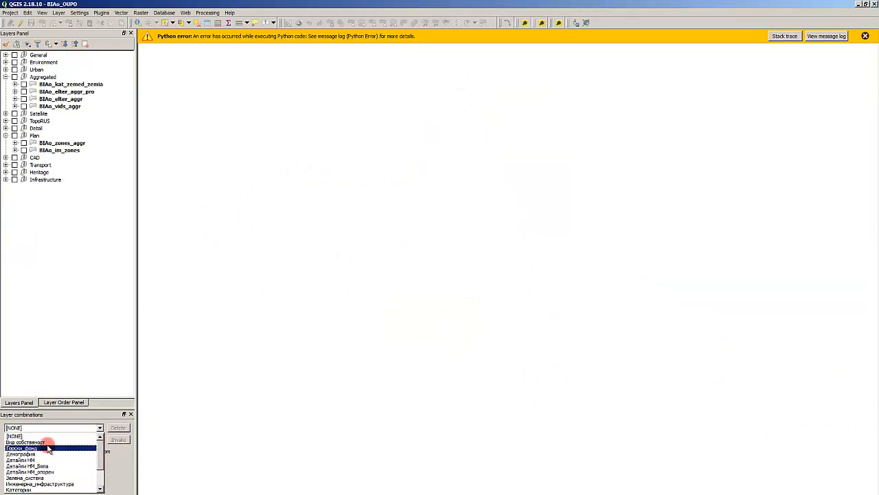
left_click(49, 454)
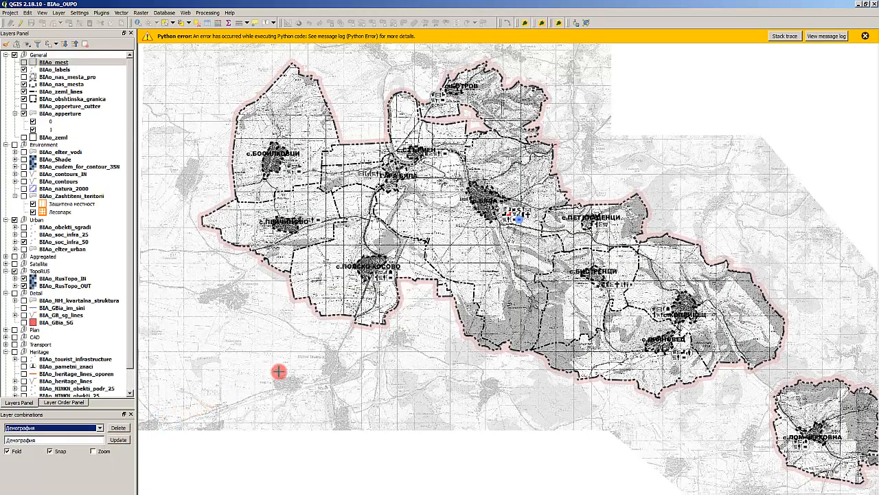
left_click(118, 427)
left_click(467, 292)
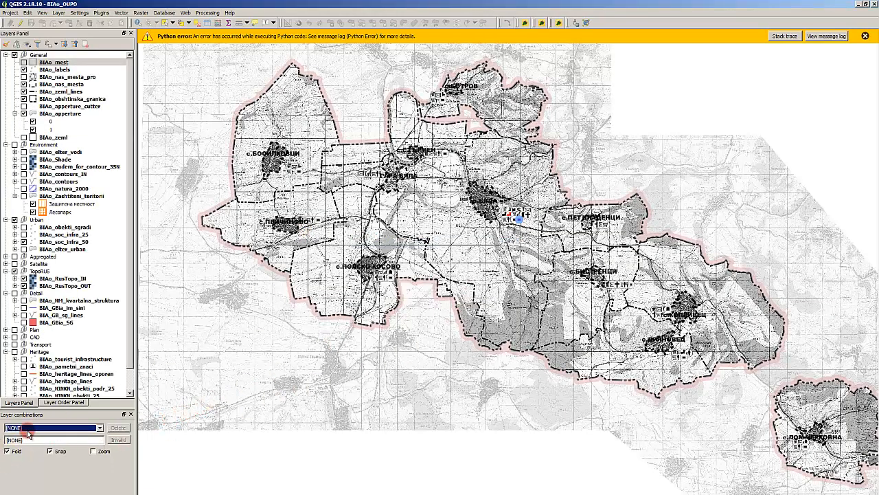
- Display the Детайли НМ_Бяла and Детайли НМ layer combinations and check their map content around the town
left_click(28, 427)
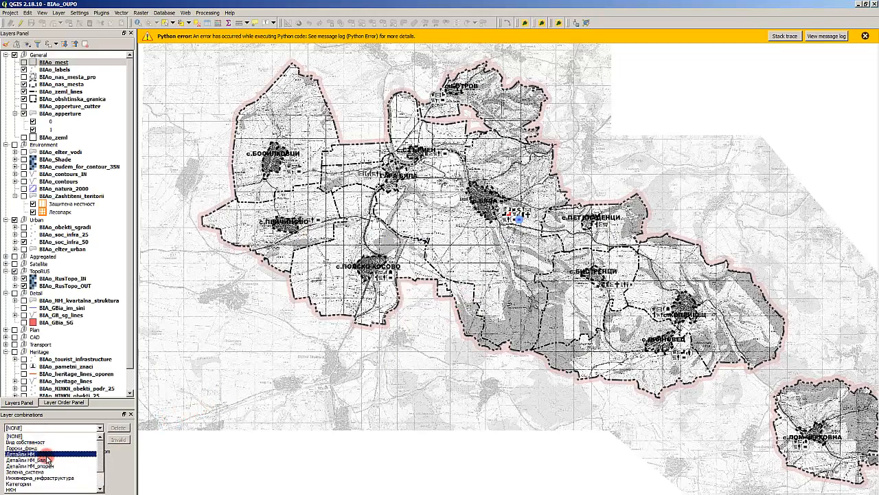
left_click(45, 459)
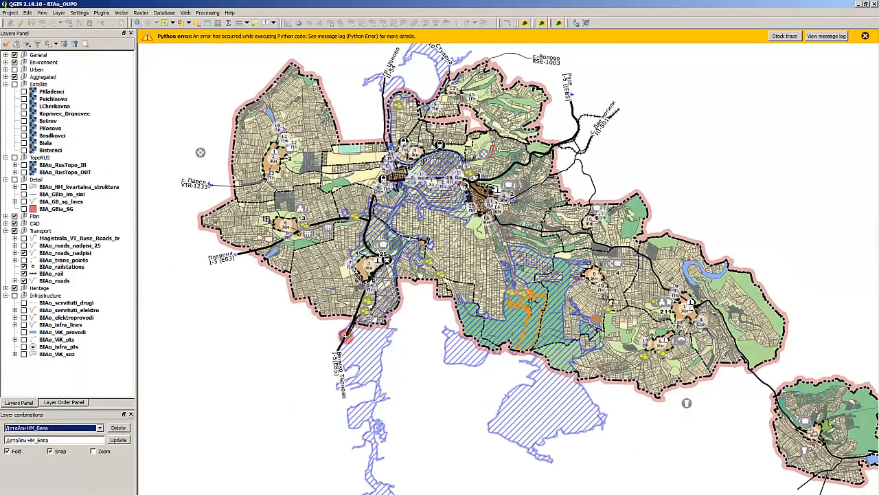
scroll(459, 166, "up", 2)
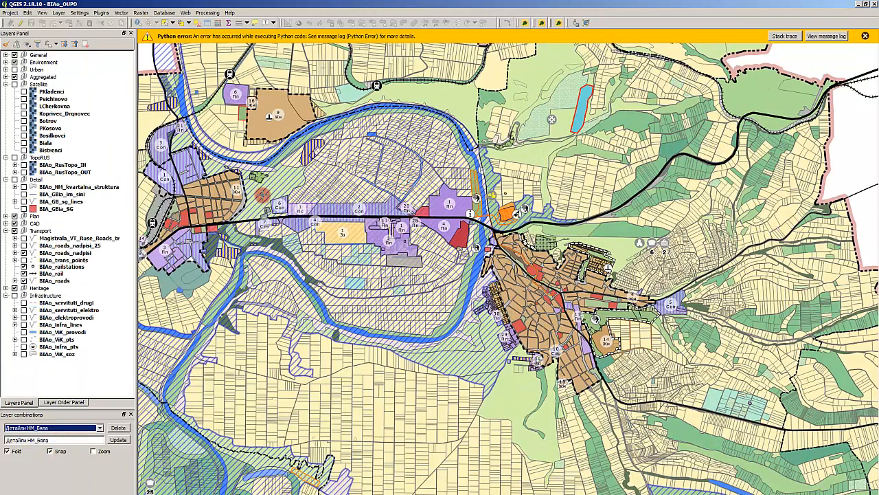
left_click(67, 427)
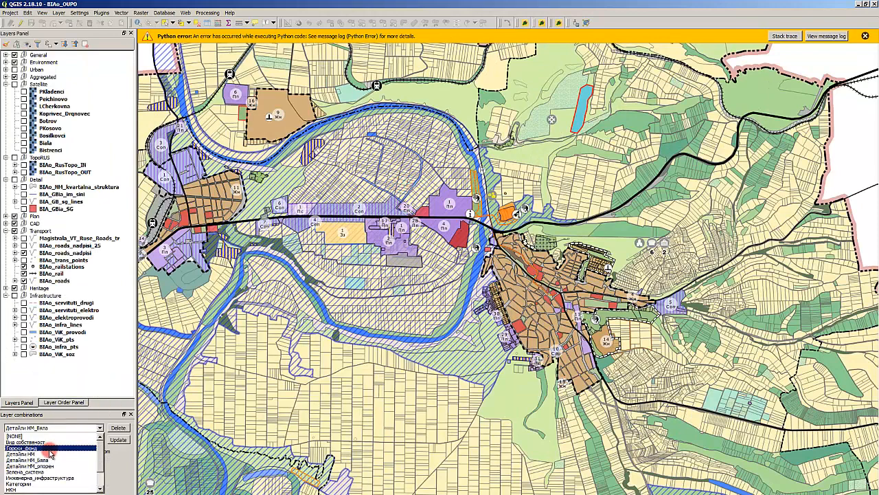
left_click(48, 454)
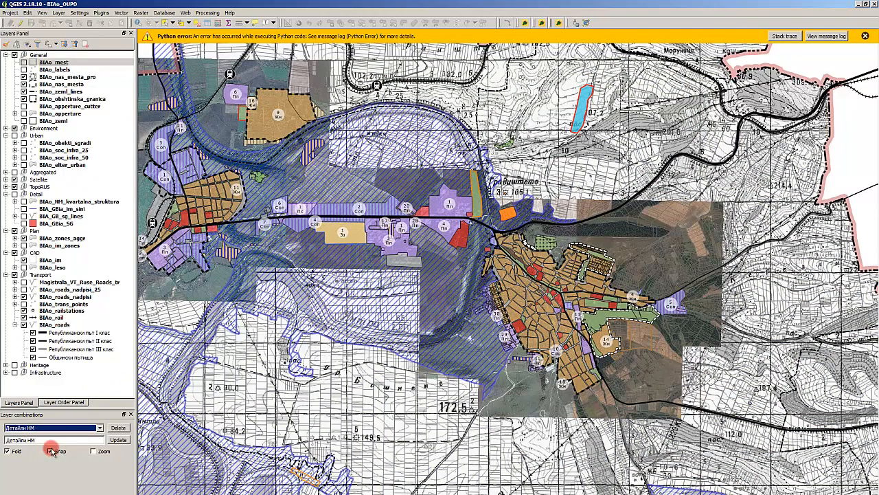
- Delete the Детайли НМ_опорен layer combination from the project
left_click(45, 427)
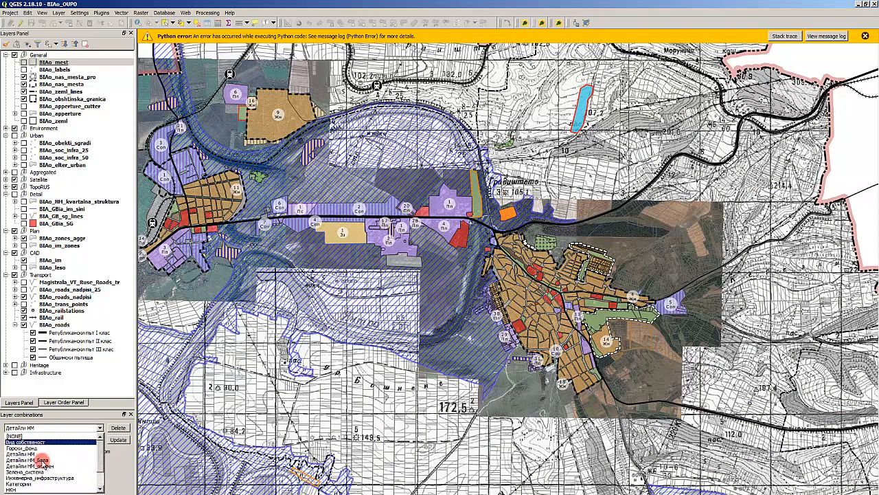
left_click(51, 466)
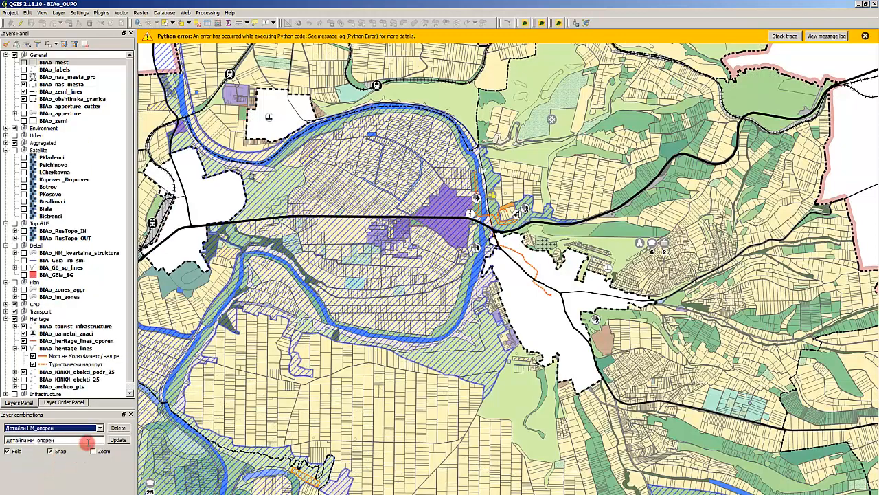
left_click(118, 427)
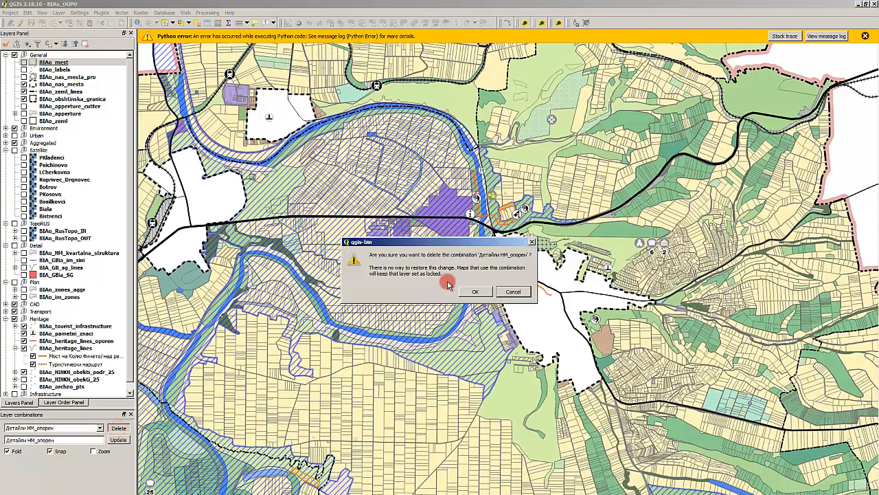
left_click(474, 291)
- Review the remaining layer combinations and display Зелена_система on the map
left_click(35, 430)
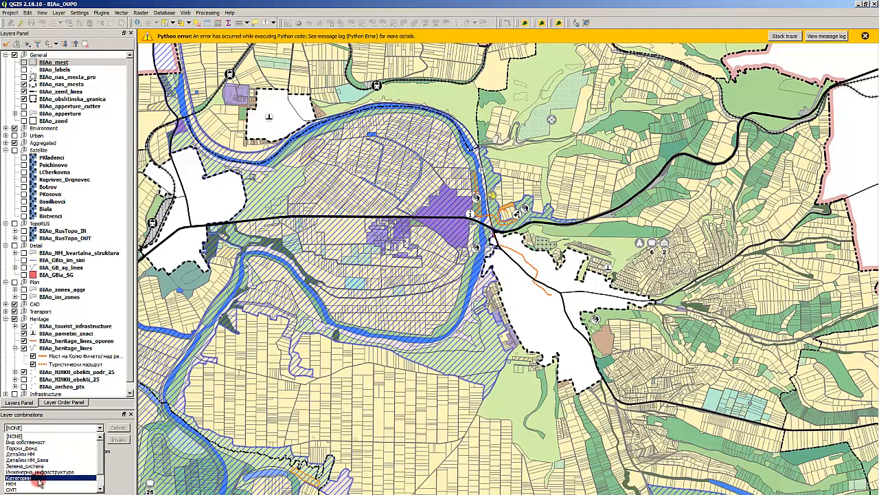
scroll(39, 482, "down", 1)
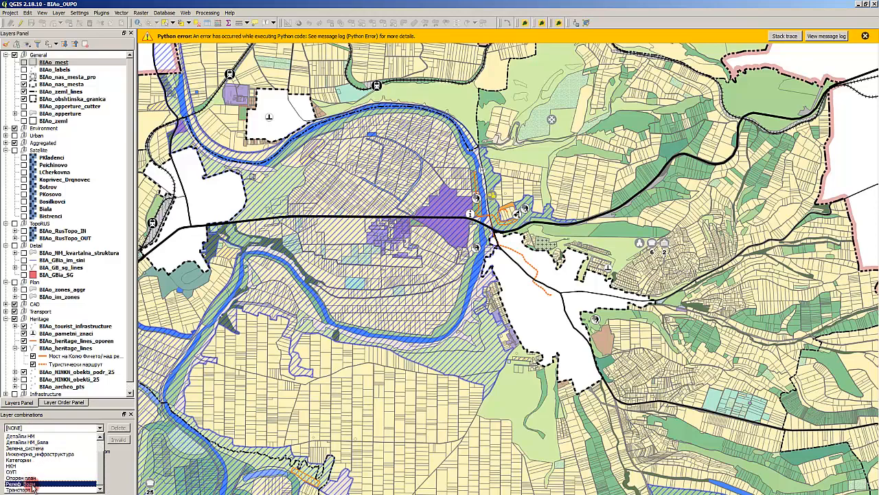
scroll(39, 480, "up", 1)
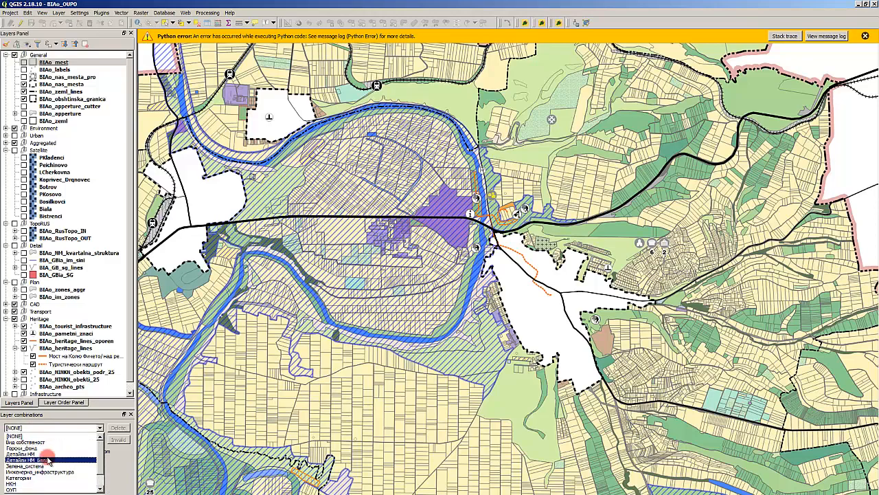
scroll(36, 478, "down", 1)
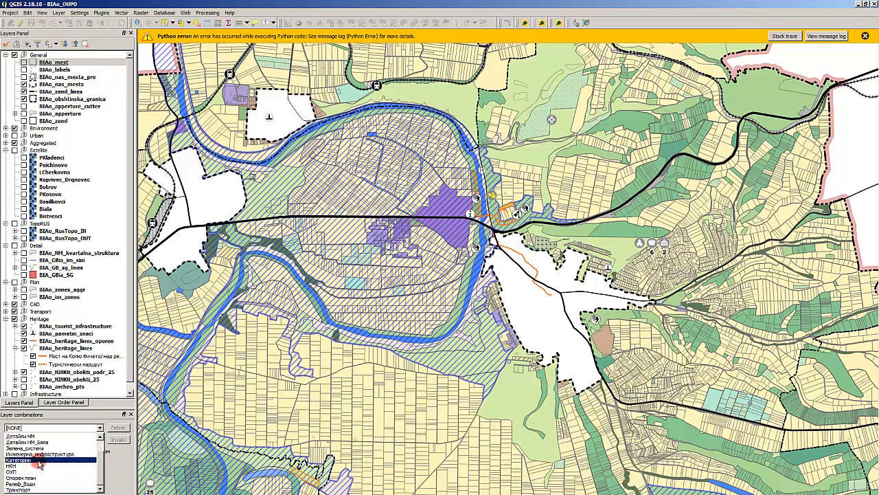
scroll(39, 454, "up", 1)
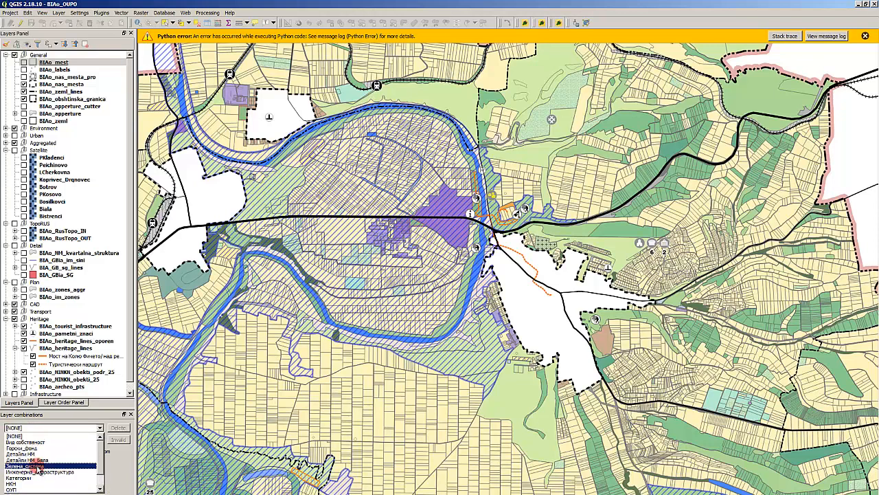
left_click(27, 466)
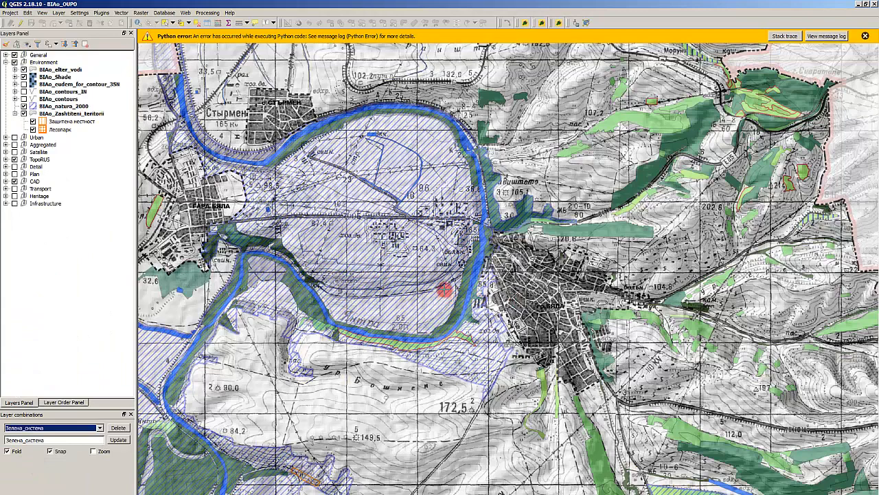
- Delete the Горски_фонд layer combination from the project
left_click(69, 427)
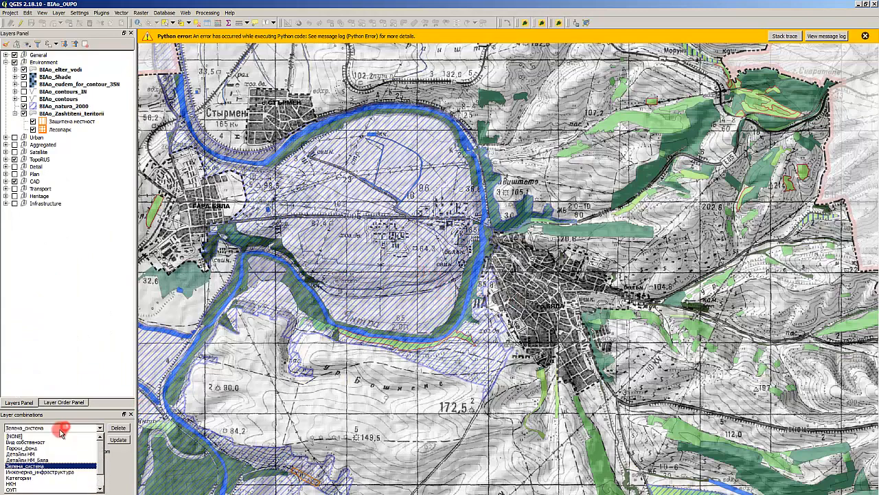
left_click(45, 448)
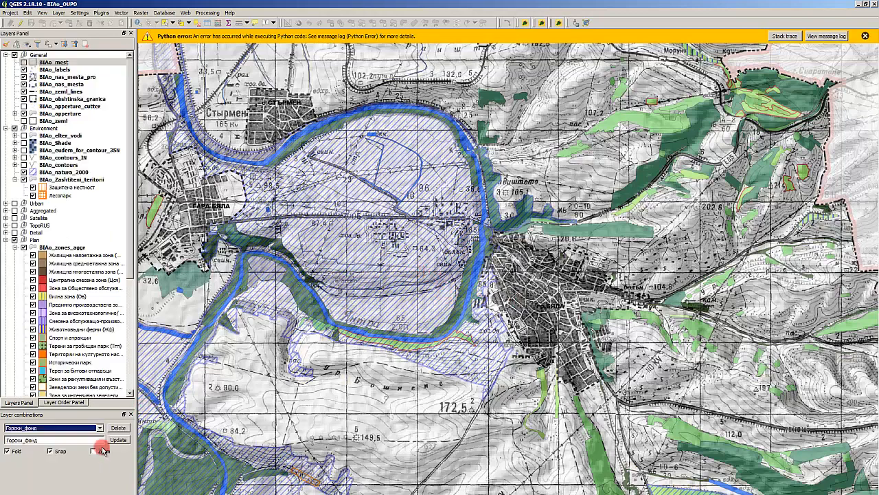
left_click(112, 428)
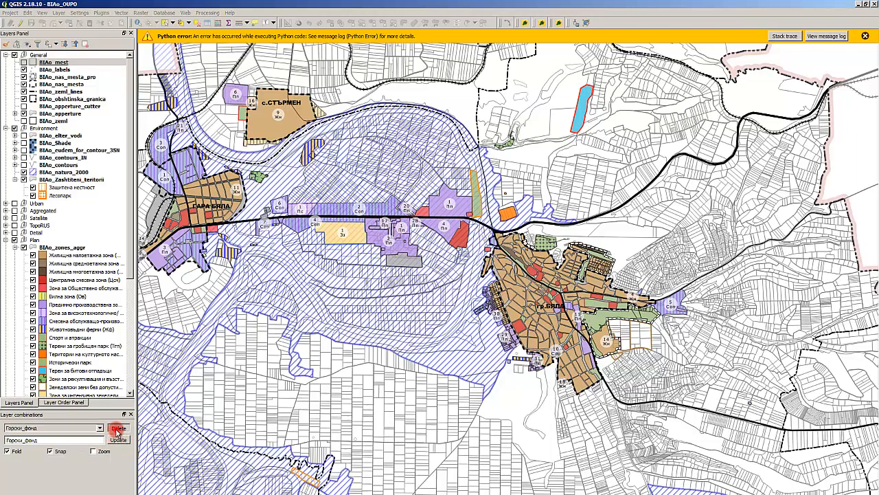
left_click(471, 289)
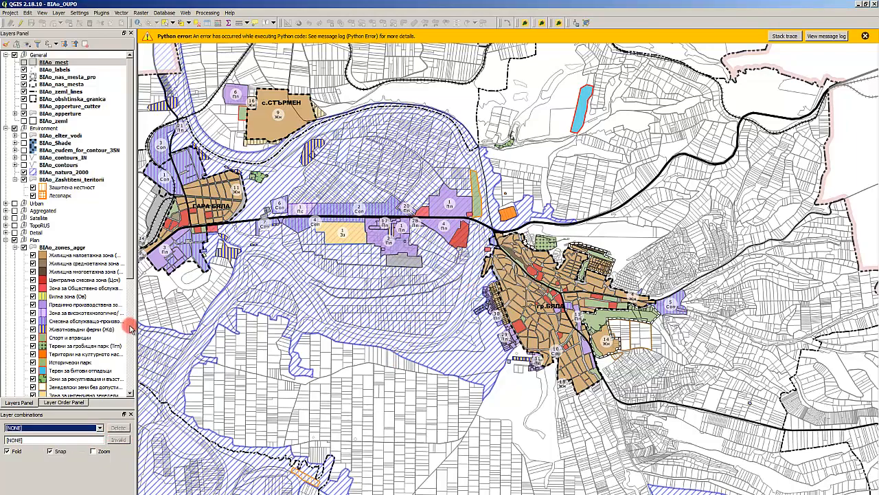
- Display the ОУП layer combination across the municipality and select the Magistrala_VT_Ruse_Roads_tr layer
left_click(37, 426)
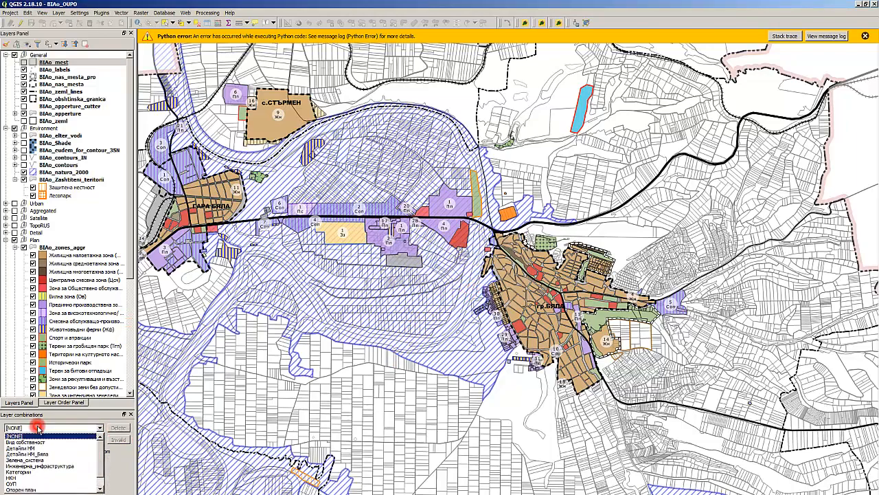
left_click(27, 483)
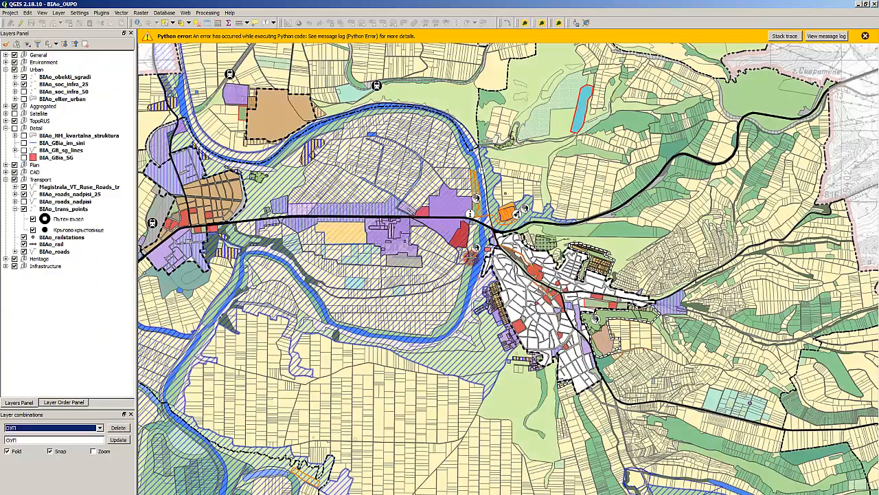
scroll(677, 220, "down", 1)
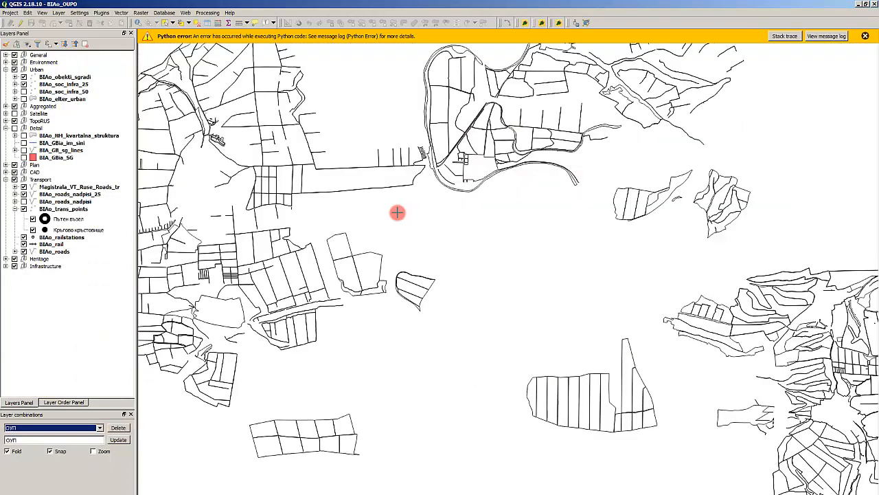
scroll(319, 186, "down", 2)
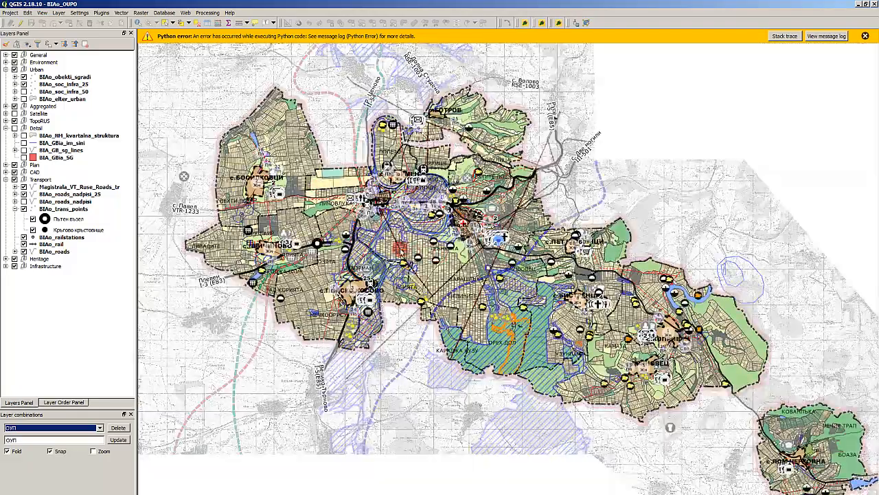
scroll(398, 247, "up", 1)
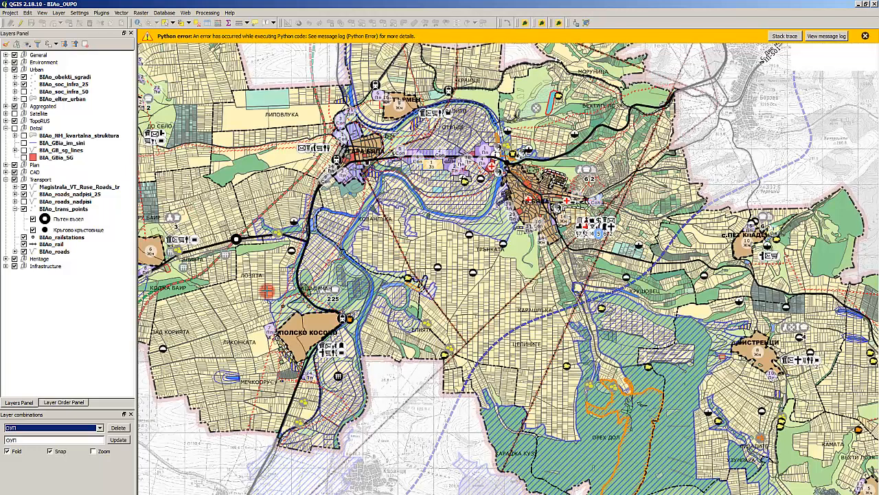
left_click(81, 196)
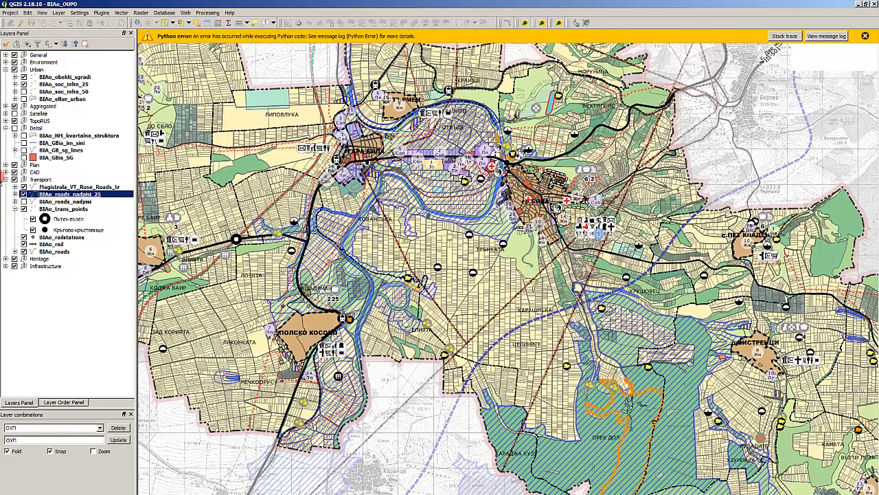
left_click(50, 187)
- Open the project properties at the WMS capabilities of the OWS server settings
left_click(15, 15)
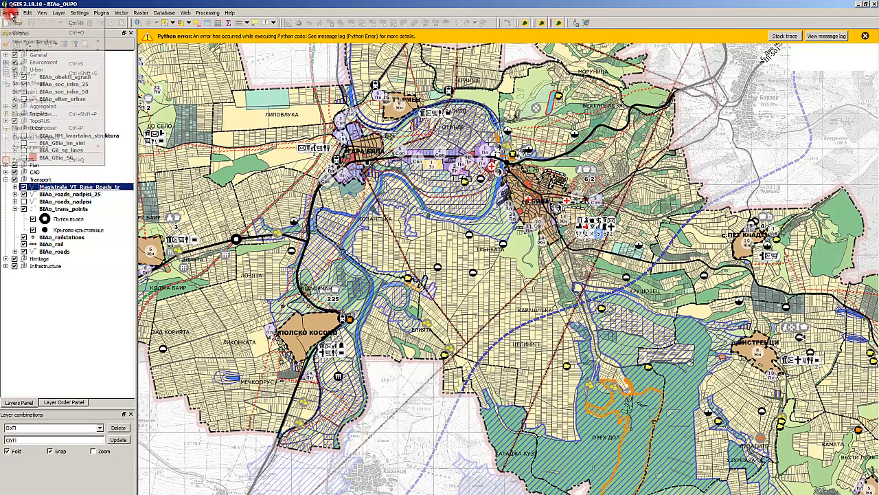
left_click(61, 114)
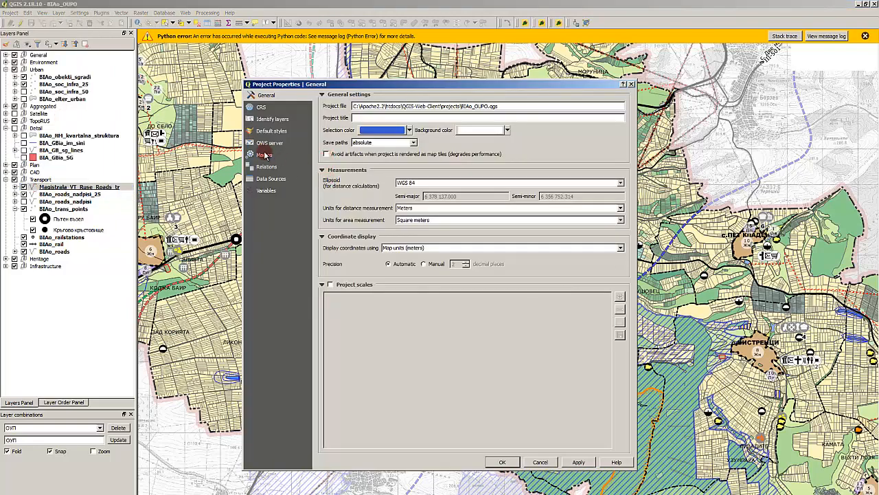
left_click(271, 143)
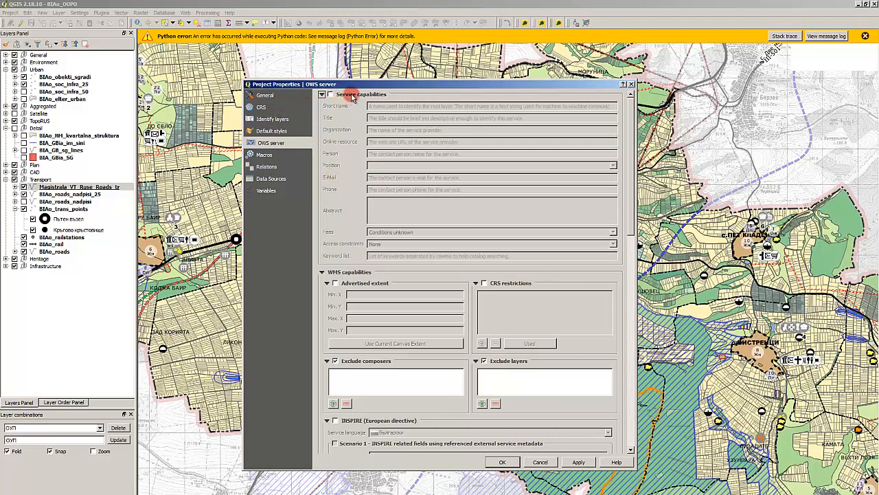
scroll(404, 160, "down", 3)
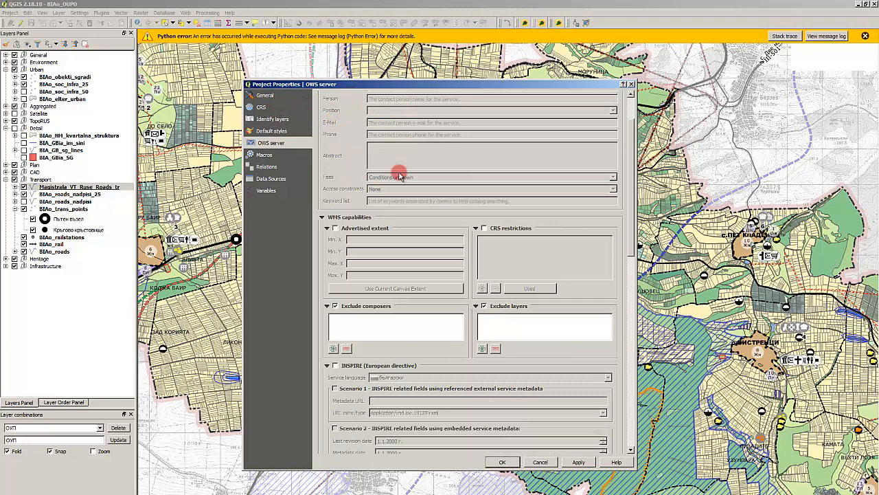
scroll(374, 247, "down", 2)
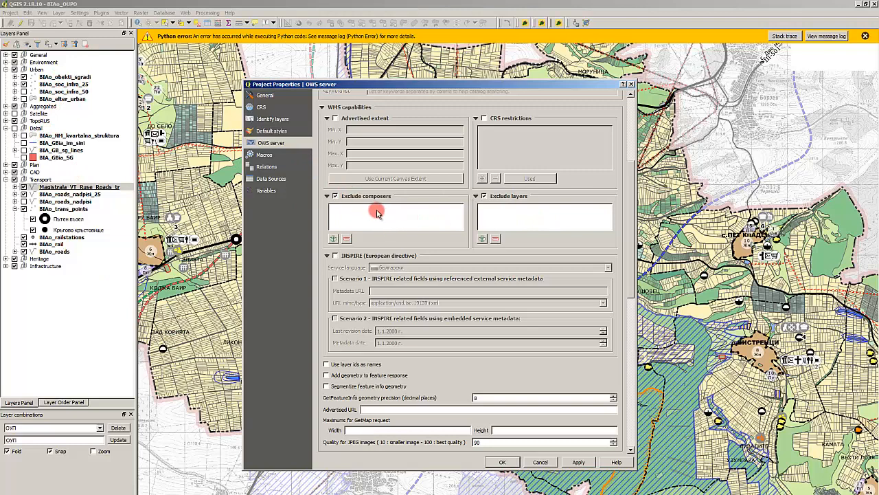
- Add the General group to the layers excluded from the WMS service and select its entry
left_click(484, 237)
left_click(404, 256)
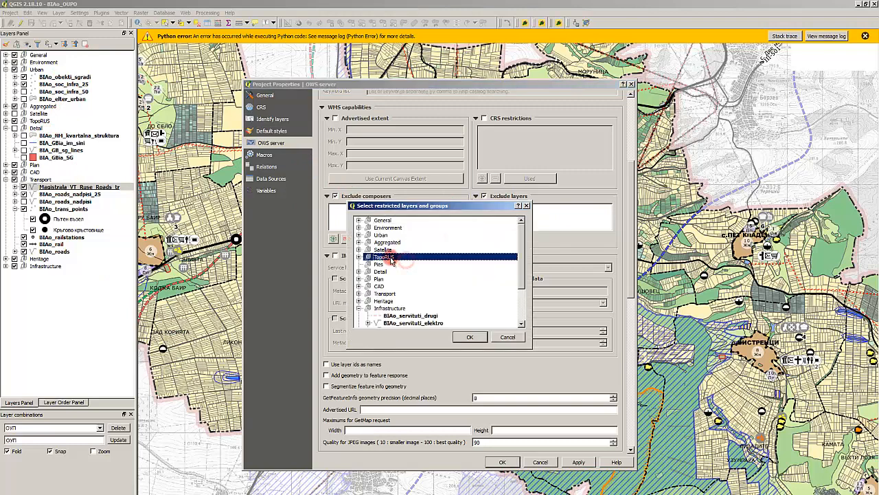
left_click(397, 220)
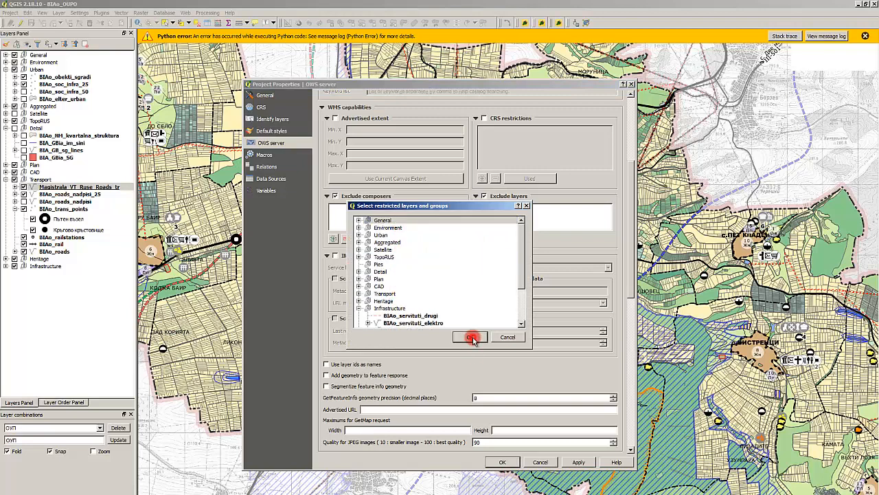
left_click(471, 337)
left_click(517, 207)
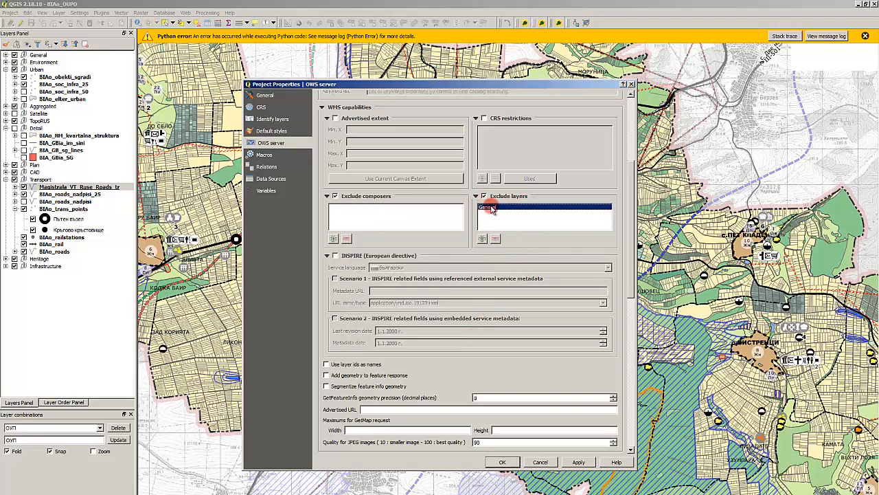
- Remove the General group from the layers excluded from the WMS service and check which print composers can be excluded
left_click(495, 239)
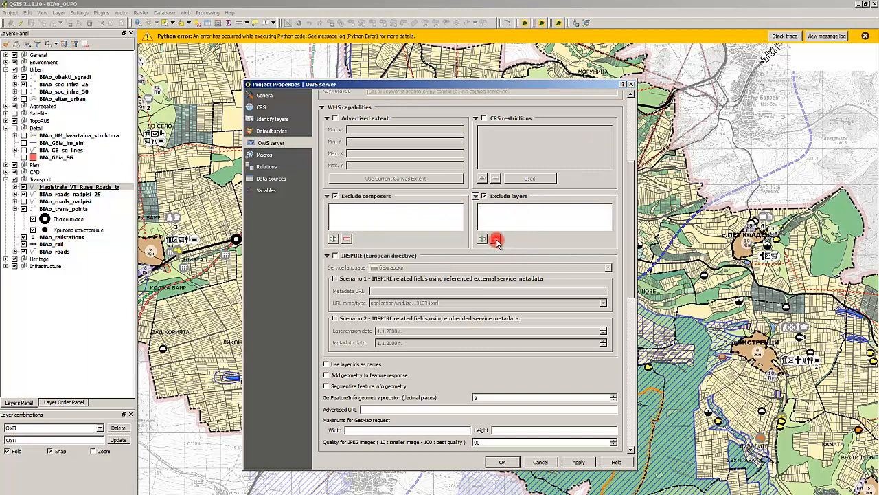
left_click(334, 238)
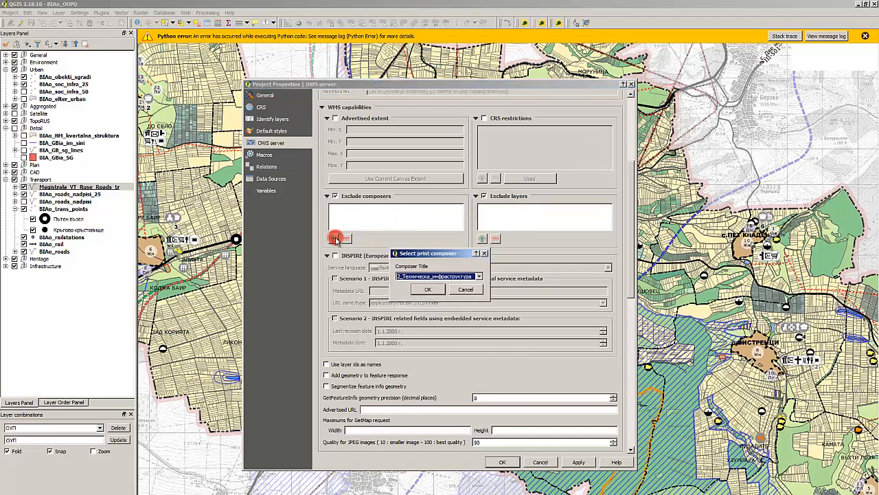
left_click(431, 276)
left_click(398, 198)
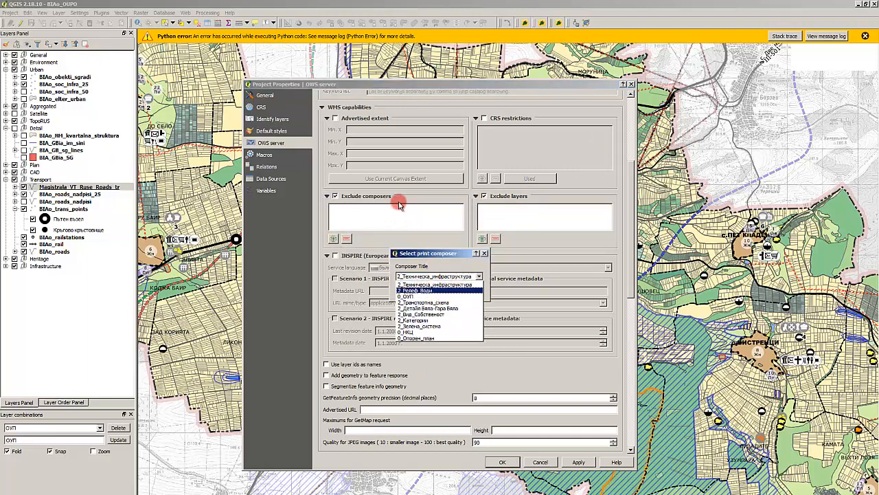
left_click(474, 291)
- Review the service and WMS capabilities of the OWS server settings and accept the project properties
scroll(409, 223, "up", 2)
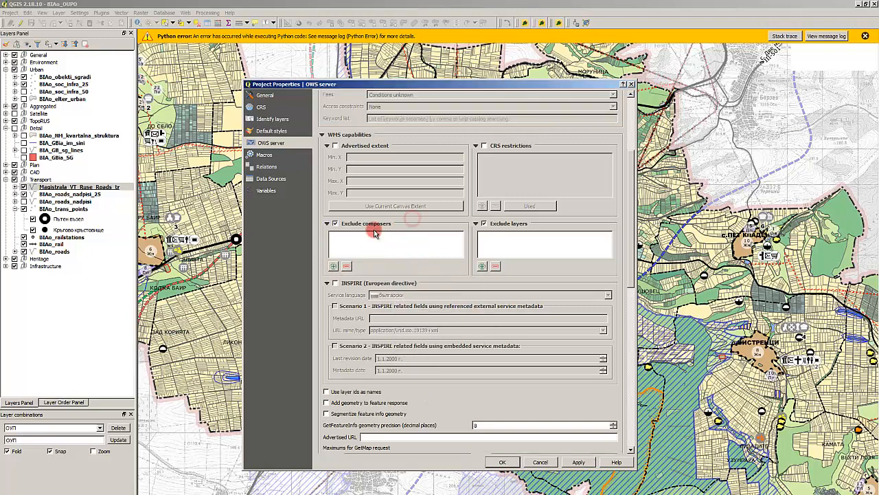
scroll(368, 258, "up", 4)
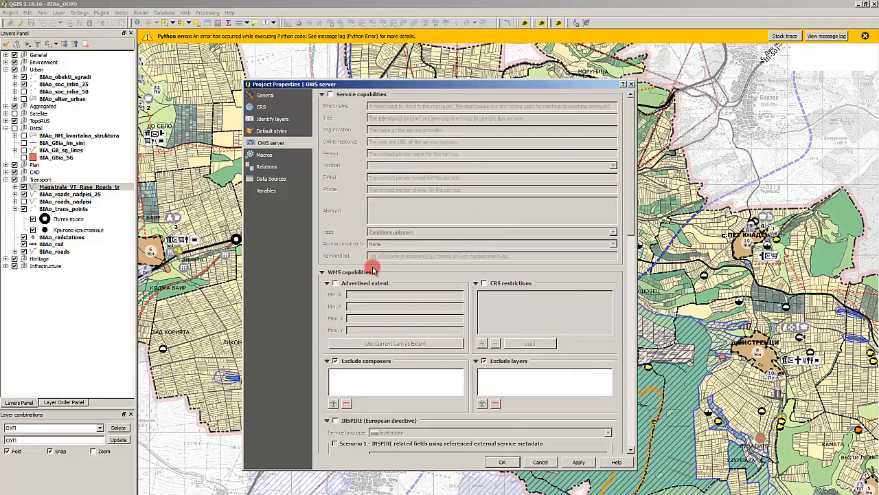
scroll(380, 349, "down", 4)
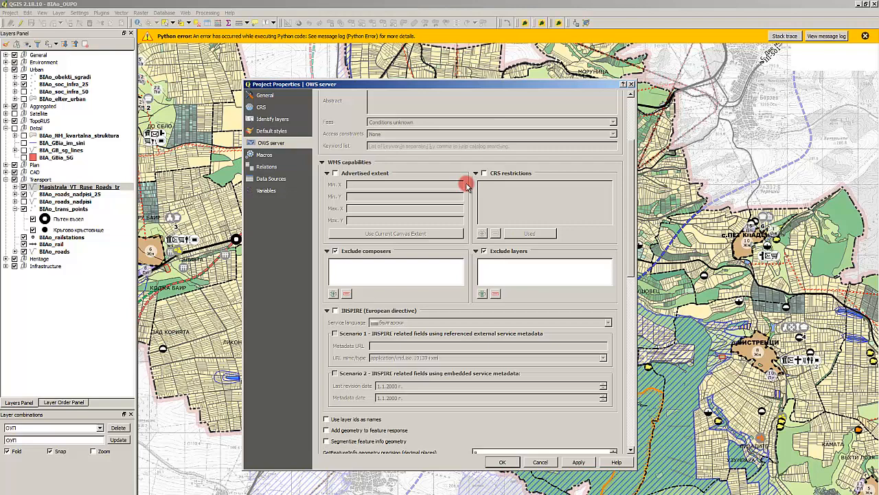
scroll(413, 282, "up", 3)
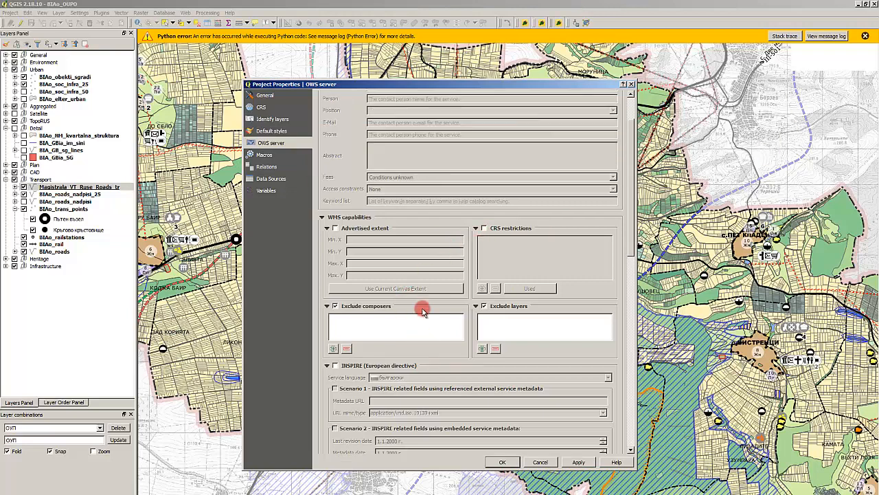
scroll(422, 261, "down", 2)
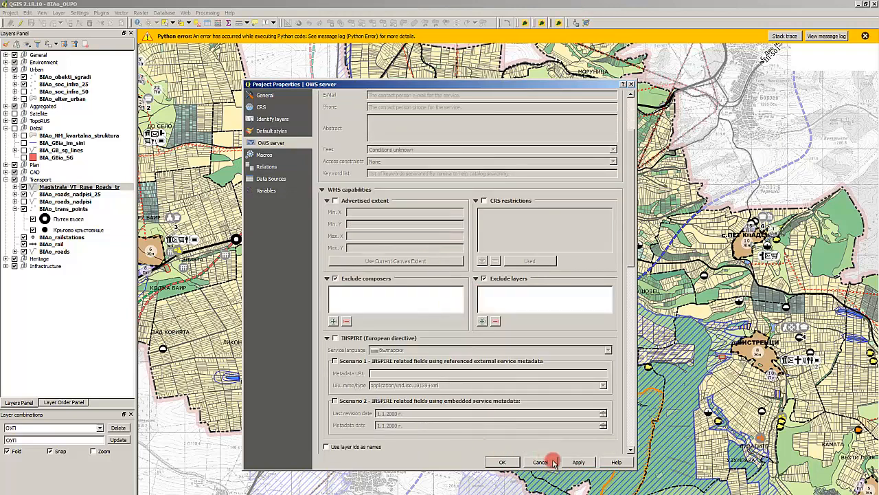
left_click(502, 462)
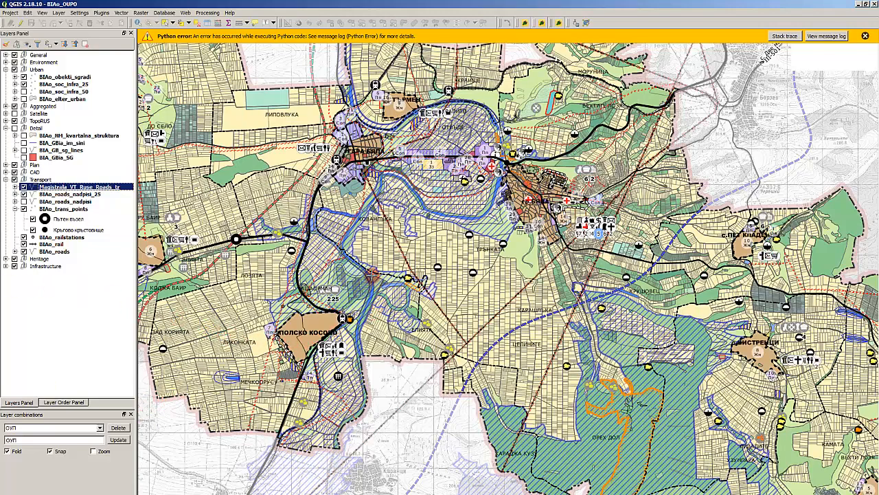
- Save the project under the new name BIAo in the QGIS-Web-Client projects folder
left_click(10, 12)
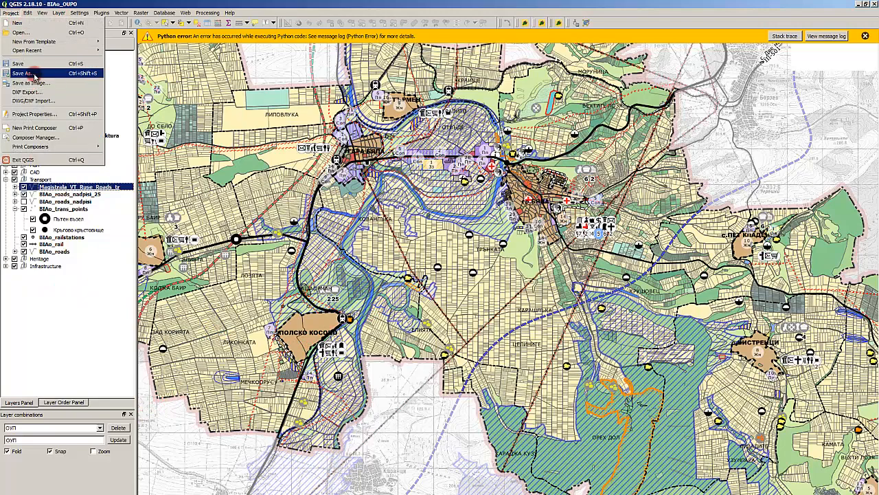
left_click(27, 73)
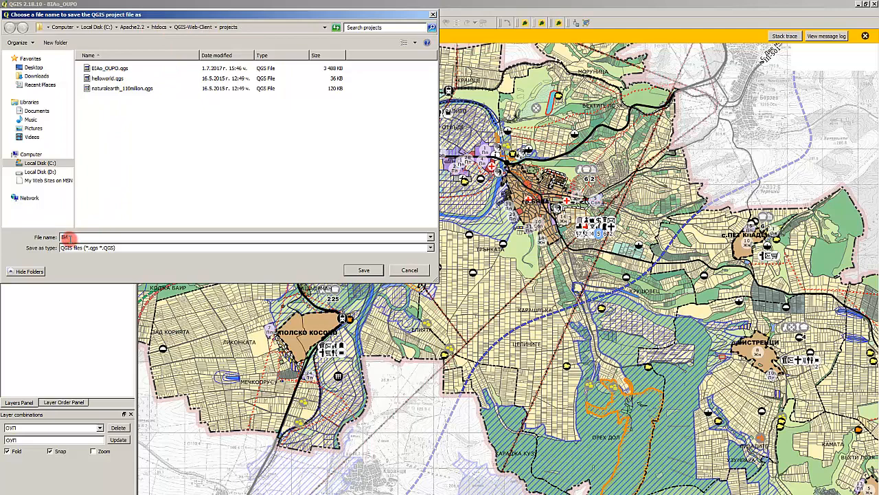
type("BIAo")
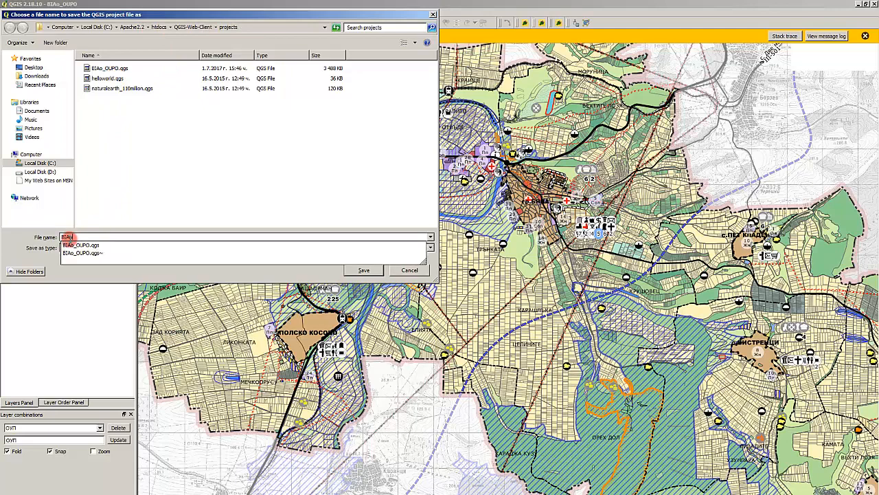
left_click(271, 273)
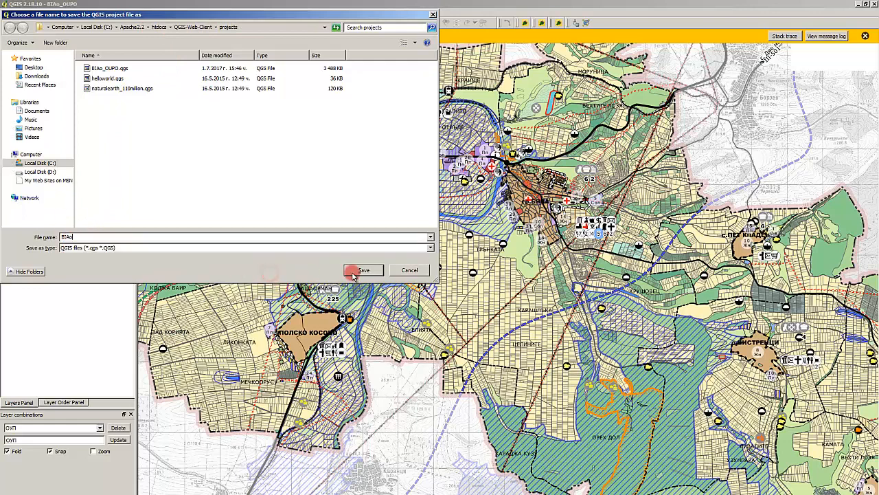
left_click(362, 270)
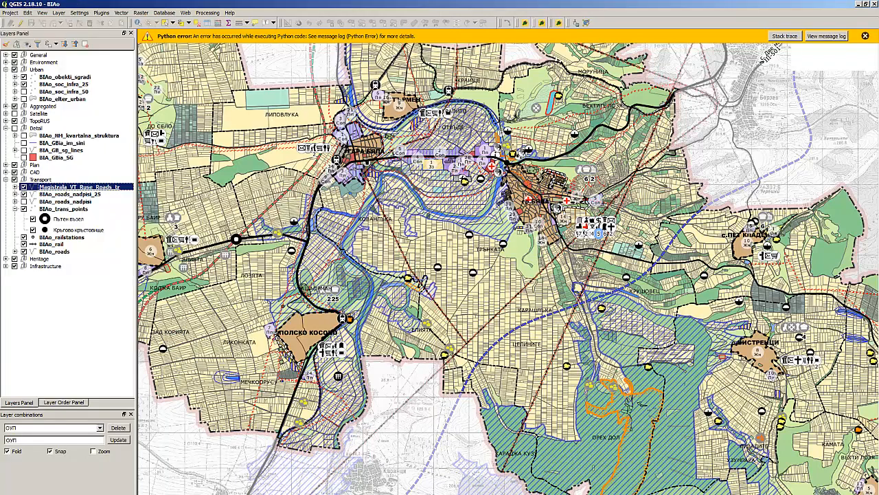
- Switch to FreeCommander and compare the sizes of BIAo.qgs and BIAo_OUPO.qgs in the projects folder
key("alt+Tab")
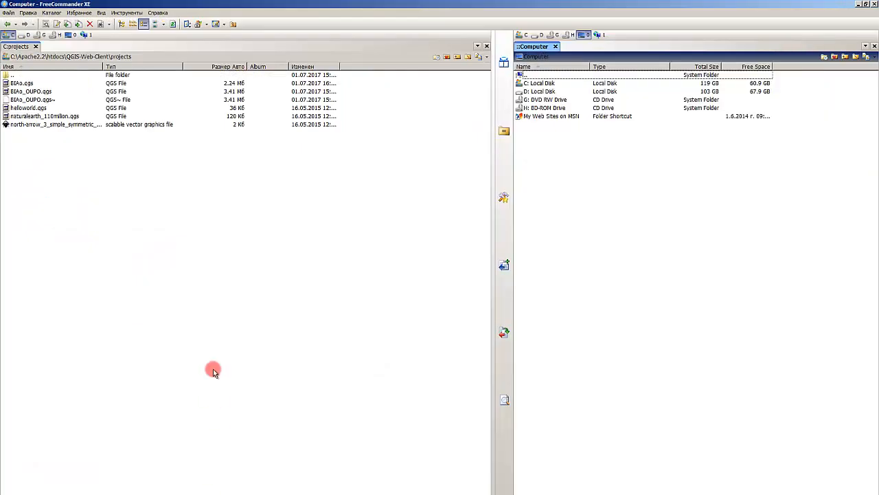
left_click(187, 317)
left_click(42, 92)
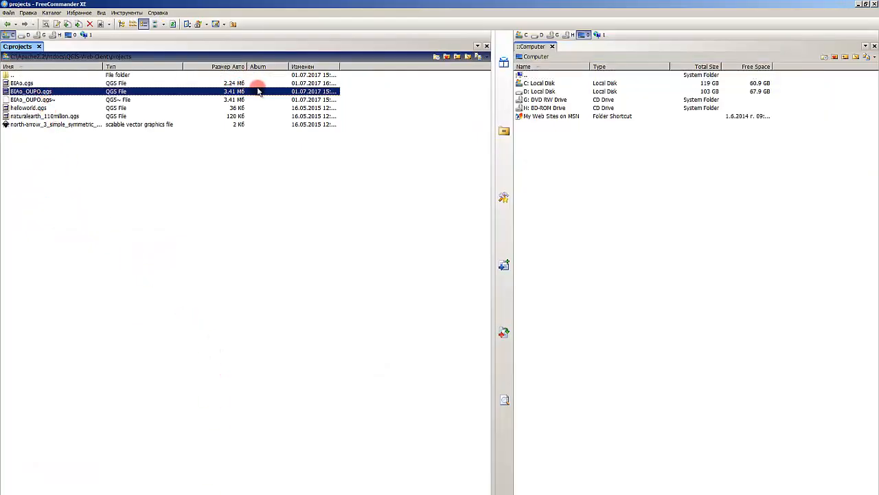
left_click(27, 83)
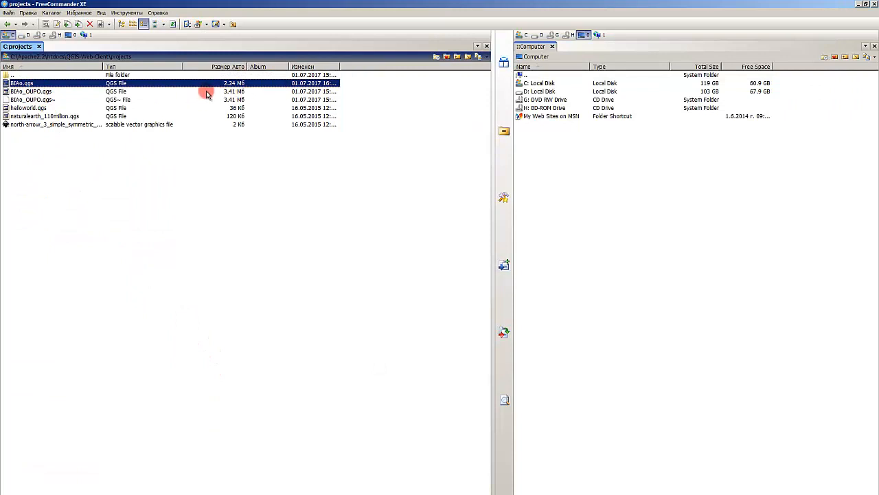
left_click(202, 184)
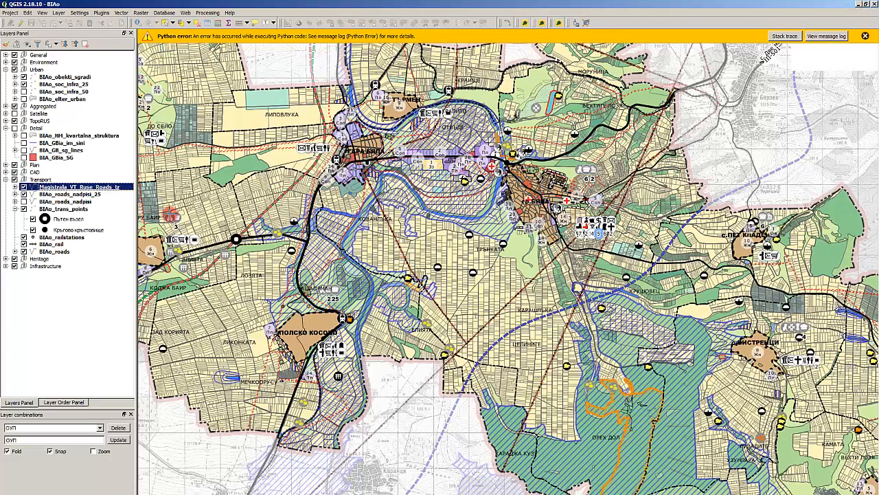
- Return to QGIS to look over the project layers, and switch to the browser's QGIS Web Client landing page on localhost
left_click(65, 274)
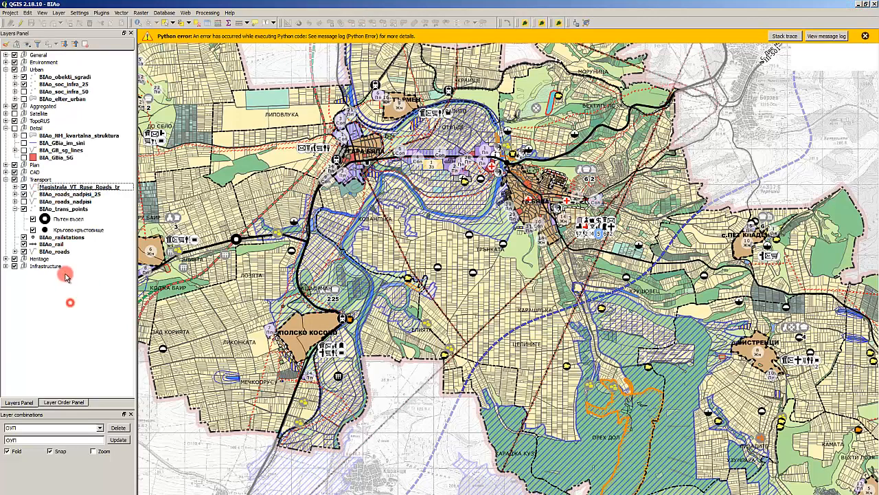
left_click(65, 252)
left_click(59, 268)
left_click(56, 294)
left_click(90, 224)
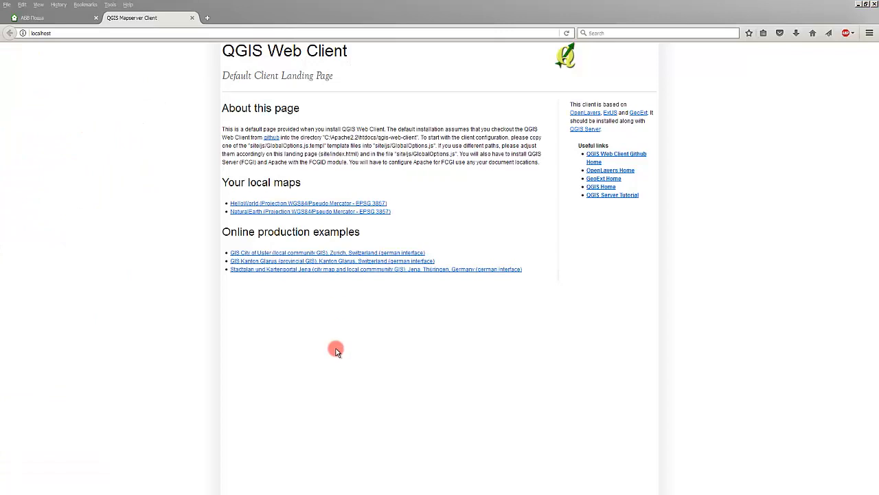
left_click(336, 351)
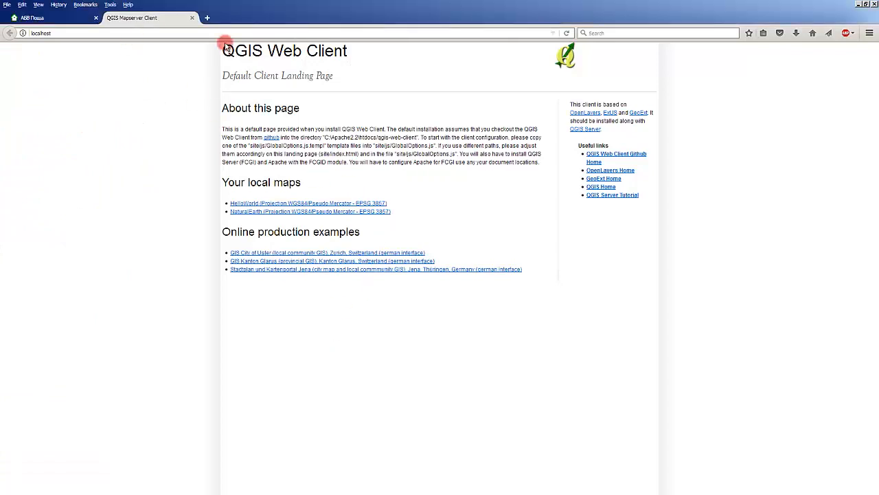
- Switch to FreeCommander and delete BIAo_OUPO.qgs and its backup BIAo_OUPO.qgs~ from the projects folder
key("alt+Tab")
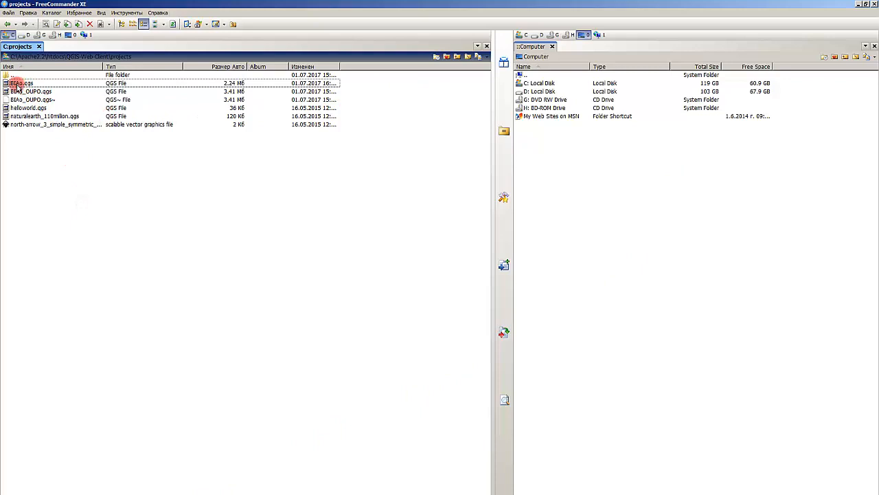
left_click(30, 92)
key("Delete")
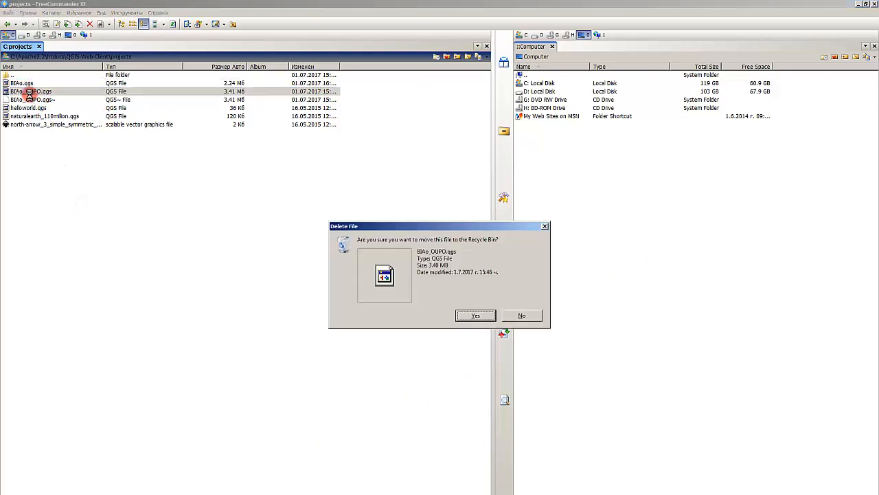
key("Return")
left_click(65, 171)
left_click(33, 91)
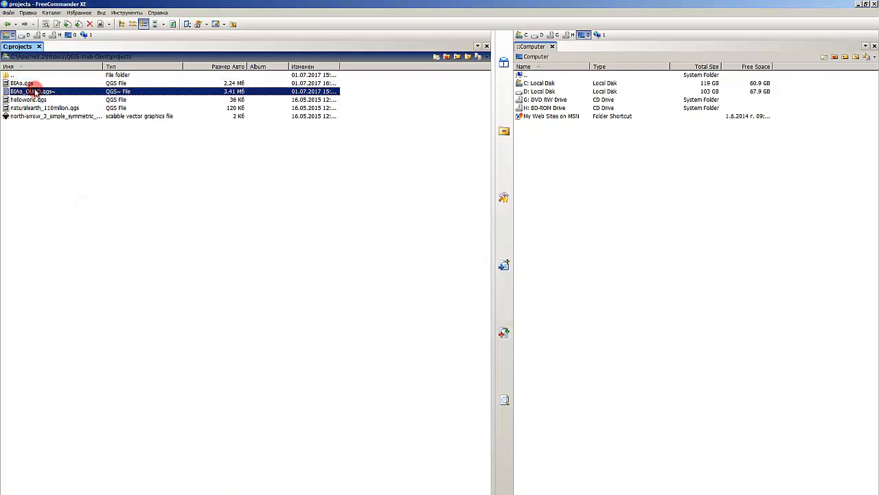
key("Delete")
key("Return")
left_click(81, 182)
left_click(32, 83)
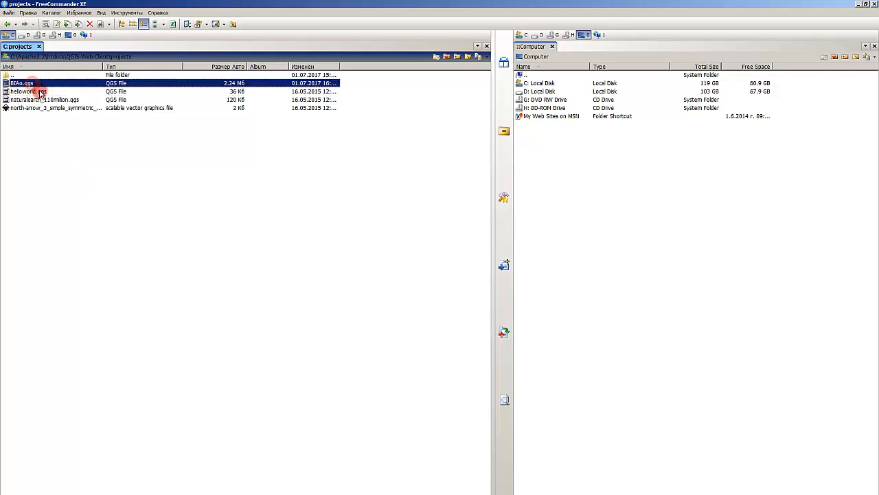
left_click(39, 91)
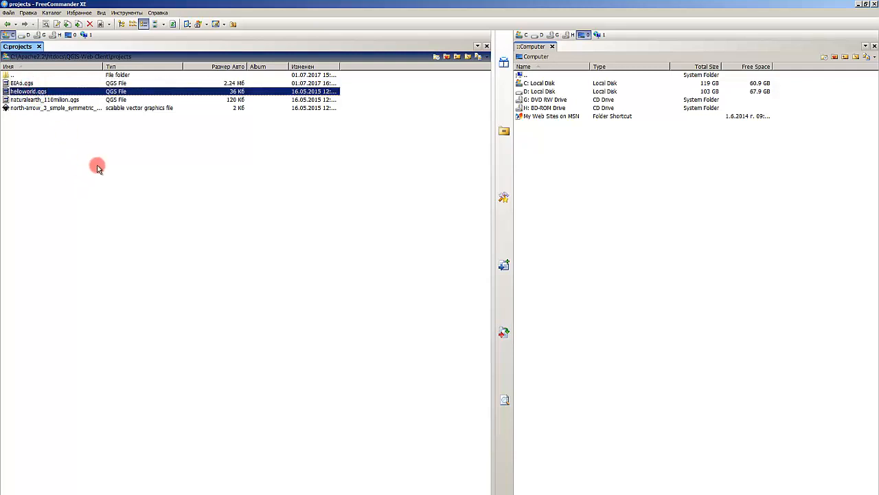
left_click(122, 191)
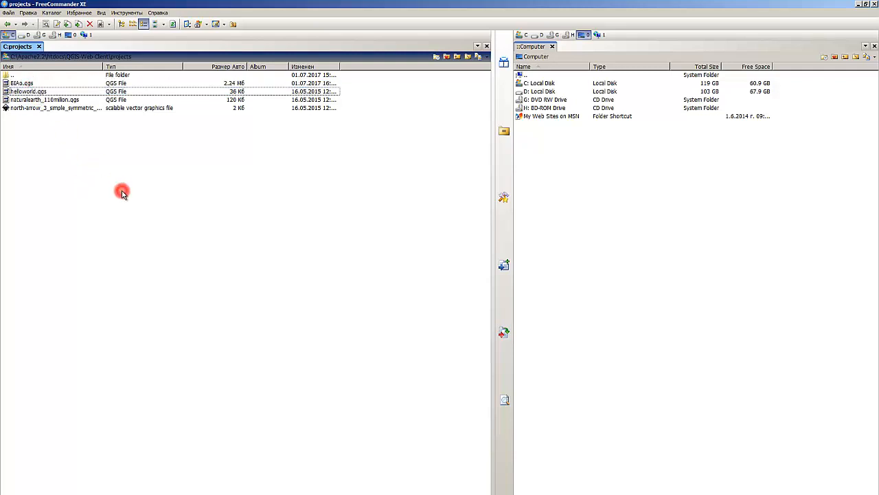
left_click(640, 165)
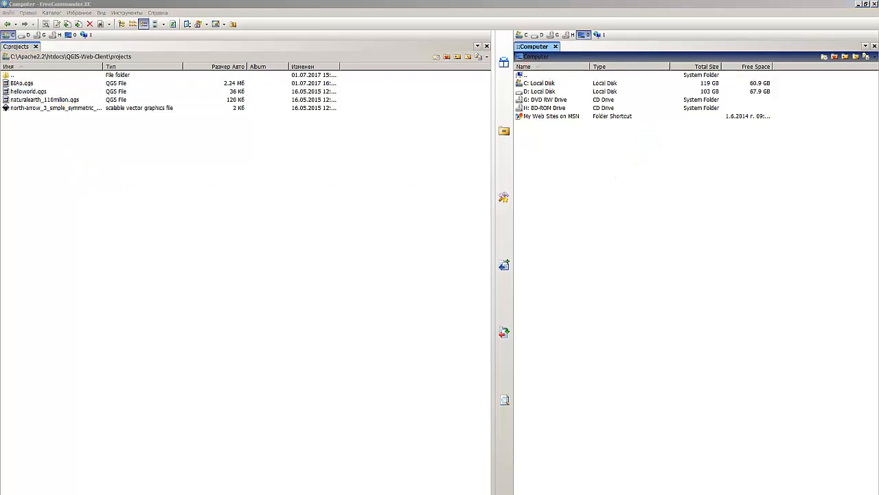
left_click(612, 185)
- Open the D: drive in the second file pane, look through its folders and select the QGIS folder
left_click(537, 84)
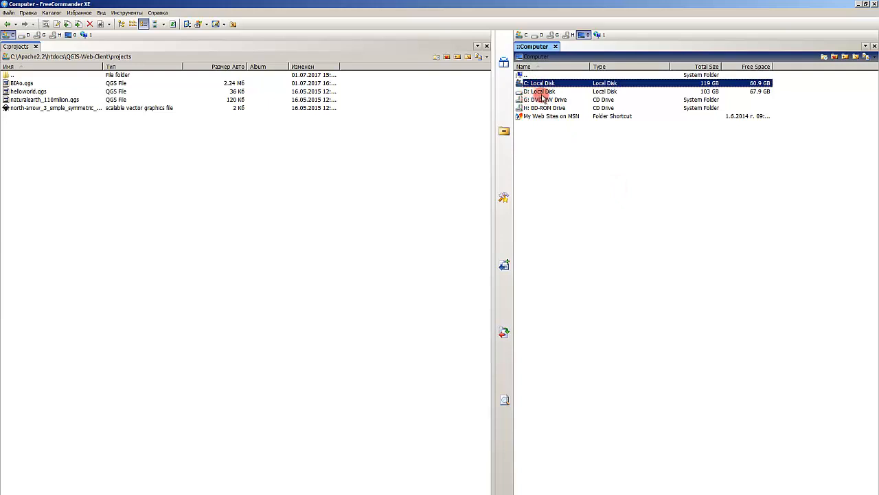
double_click(540, 92)
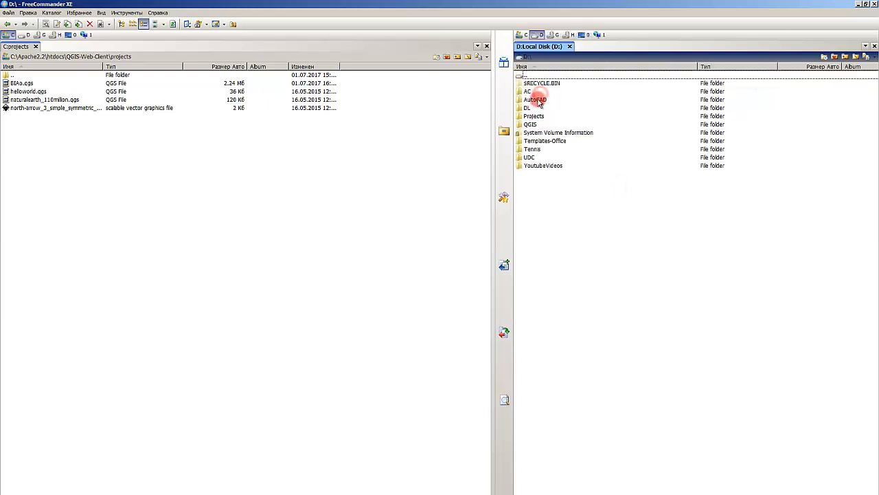
left_click(535, 99)
left_click(529, 158)
left_click(533, 142)
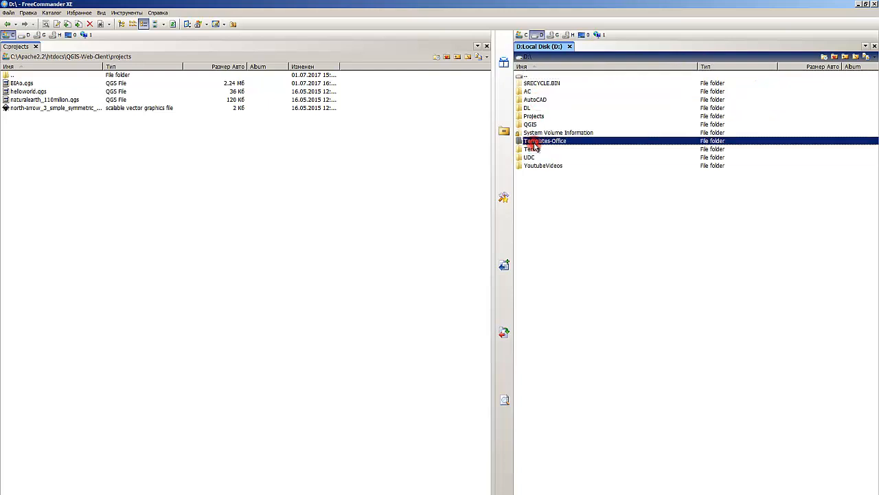
left_click(534, 157)
left_click(542, 124)
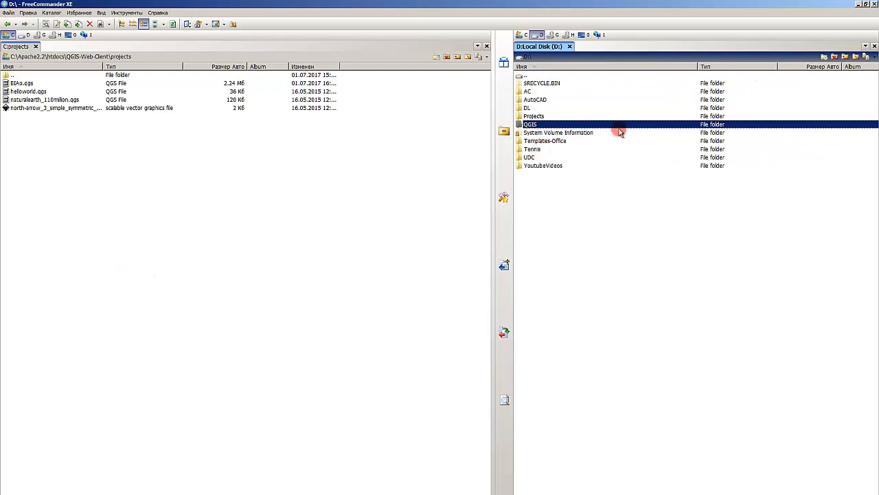
left_click(539, 157)
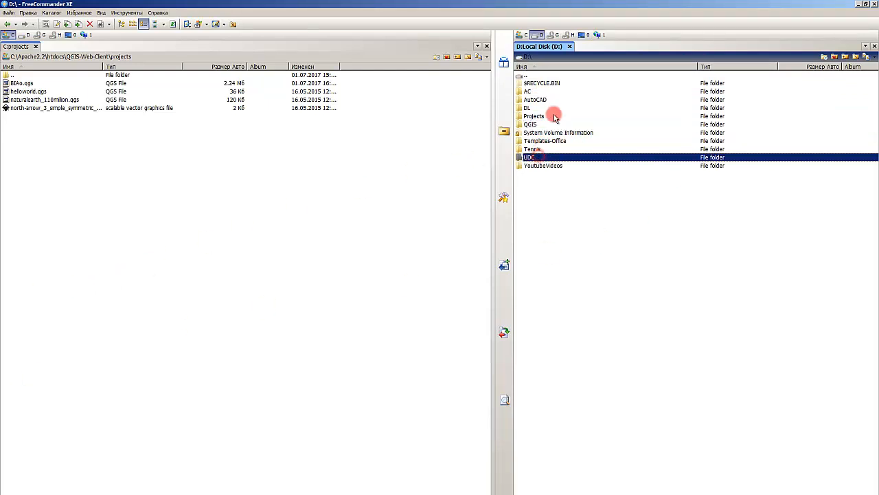
left_click(551, 116)
left_click(537, 124)
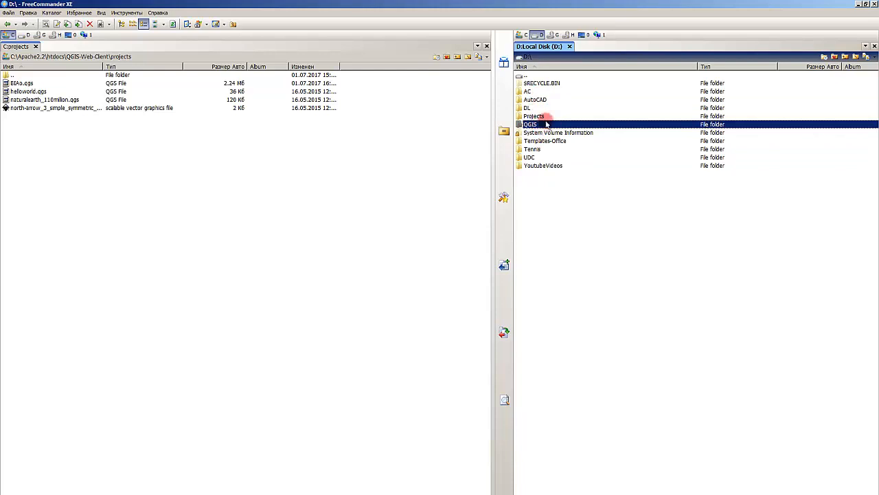